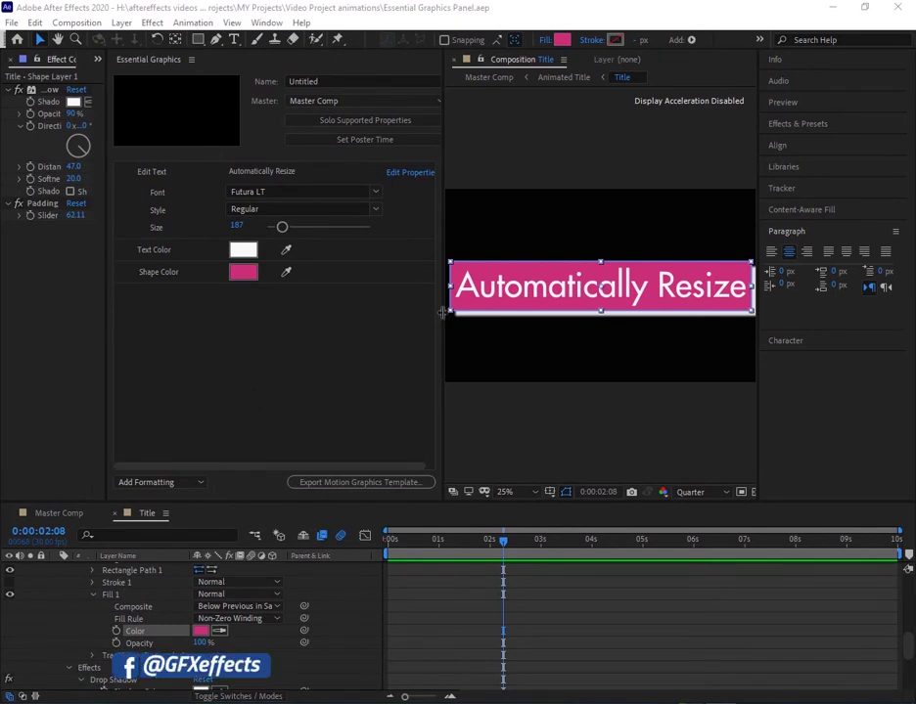
Step: Drag the divider left so the composition viewer is wider than the Essential Graphics panel
{"action": "left_click_drag", "start_coordinate": [442, 311], "coordinate": [401, 313]}
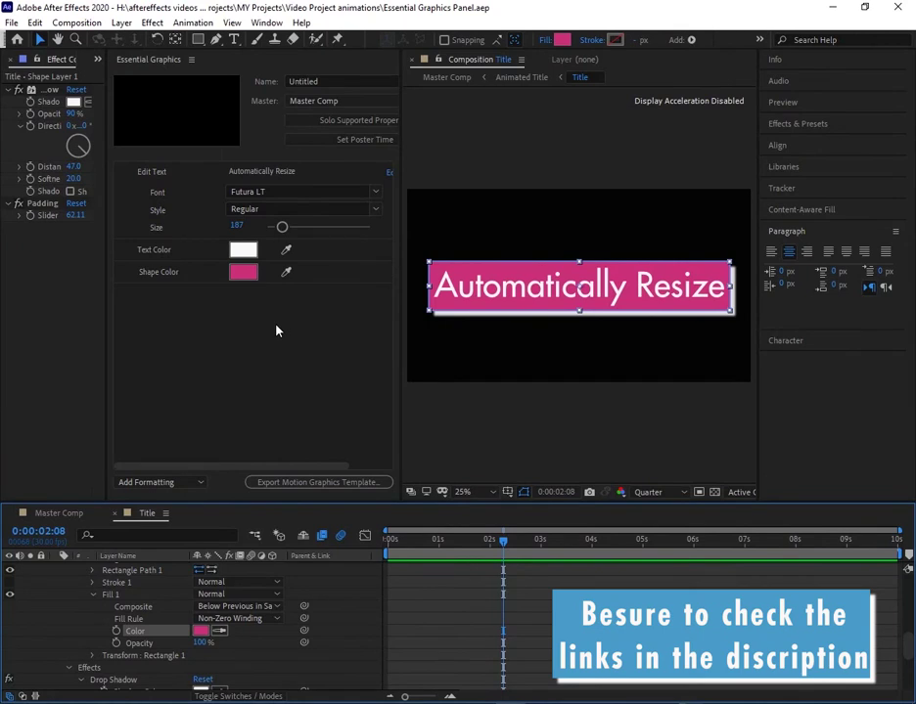
Step: Make the title's shape color blue (2E44C9) and its text color a pale near-white pink
{"action": "left_click", "coordinate": [241, 250]}
{"action": "left_click", "coordinate": [390, 427]}
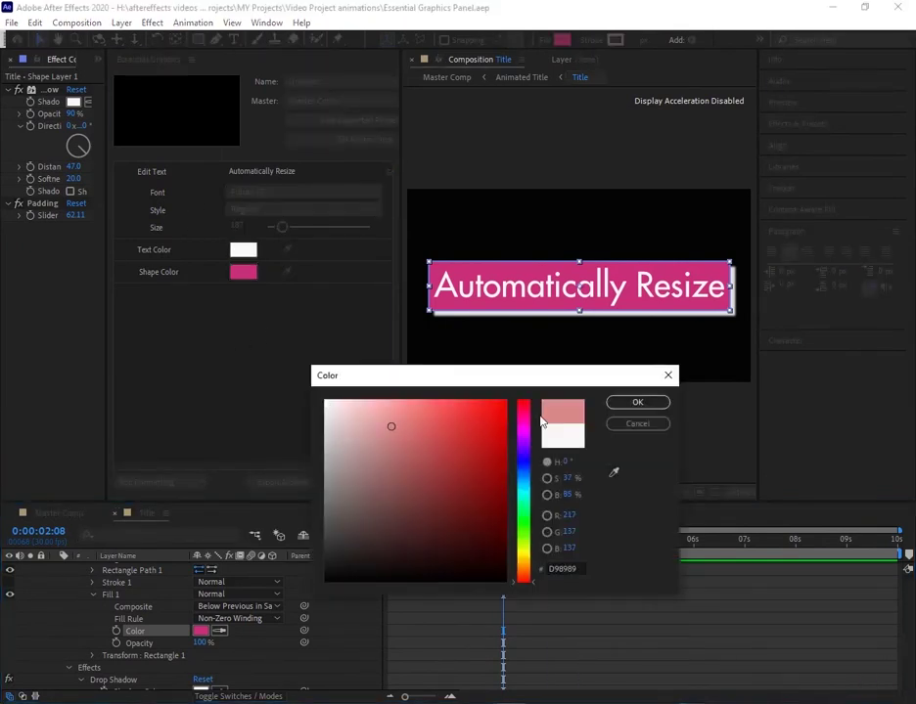
{"action": "left_click", "coordinate": [613, 473]}
{"action": "left_click", "coordinate": [526, 472]}
{"action": "left_click", "coordinate": [525, 473]}
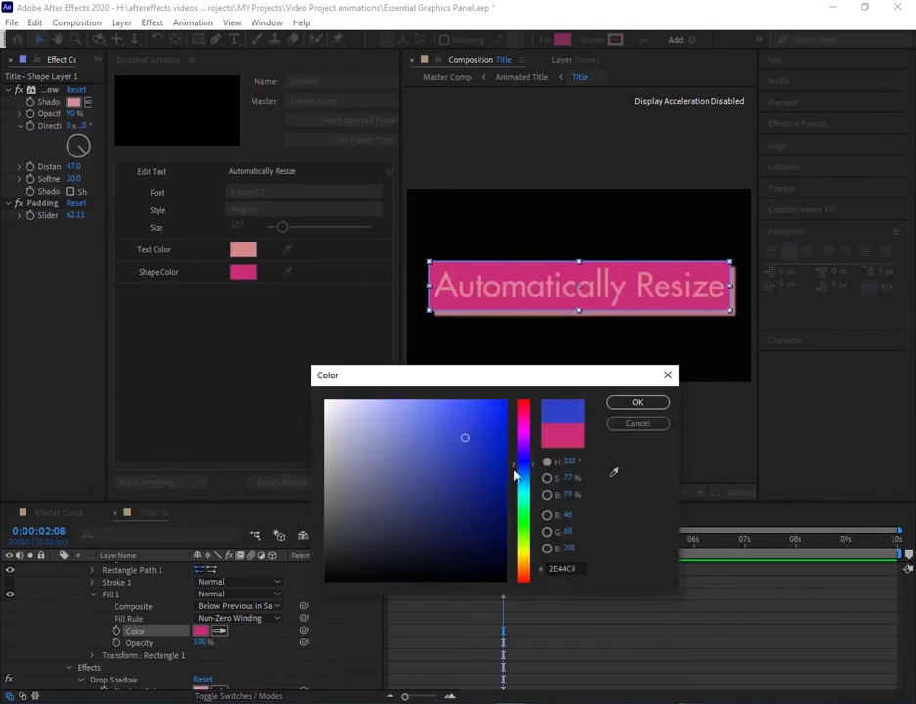
{"action": "left_click", "coordinate": [636, 402]}
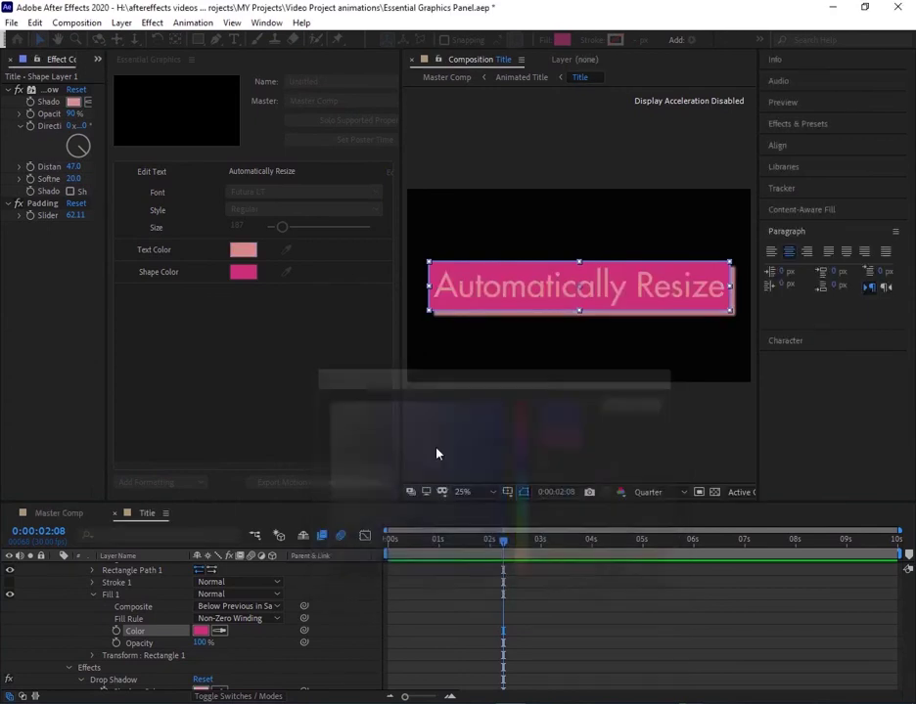
{"action": "left_click", "coordinate": [244, 252]}
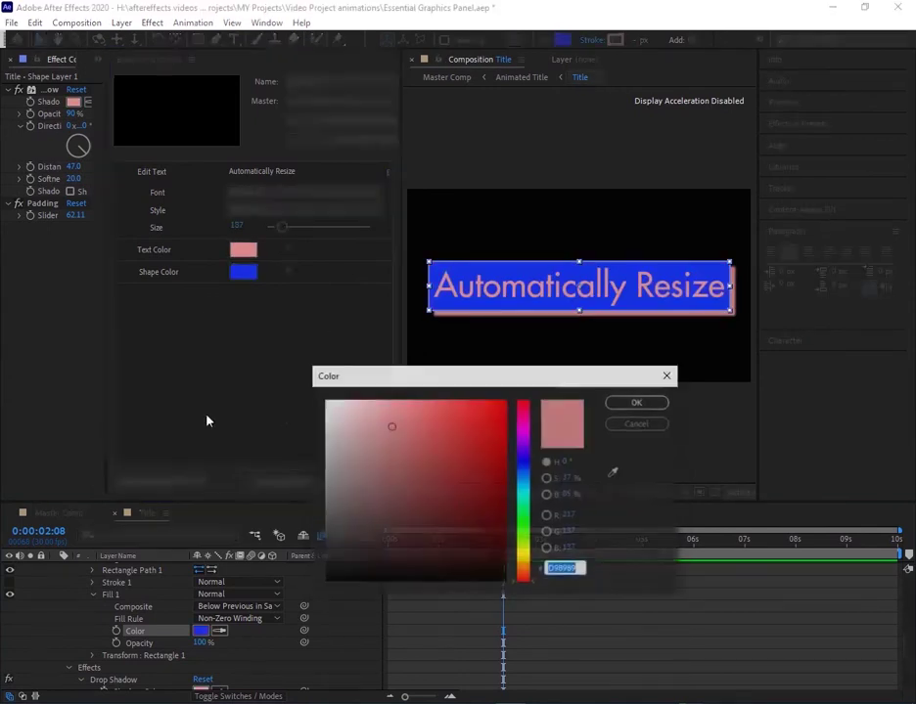
{"action": "key", "text": "Return"}
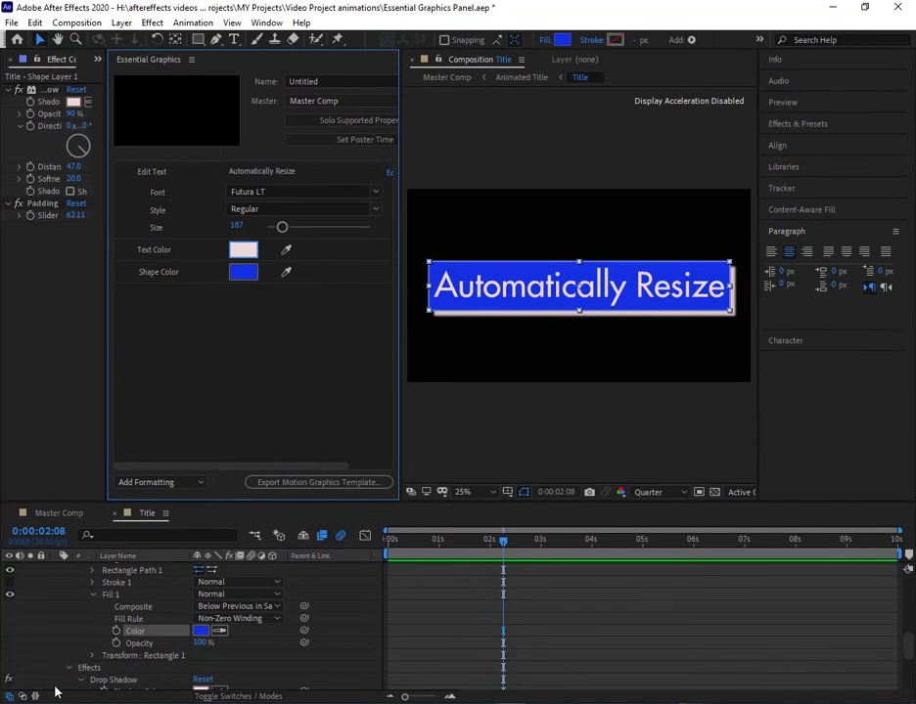
Step: Open Master Comp, try adding the Animated Title's Scale to Essential Graphics, then remove it
{"action": "left_click", "coordinate": [61, 514]}
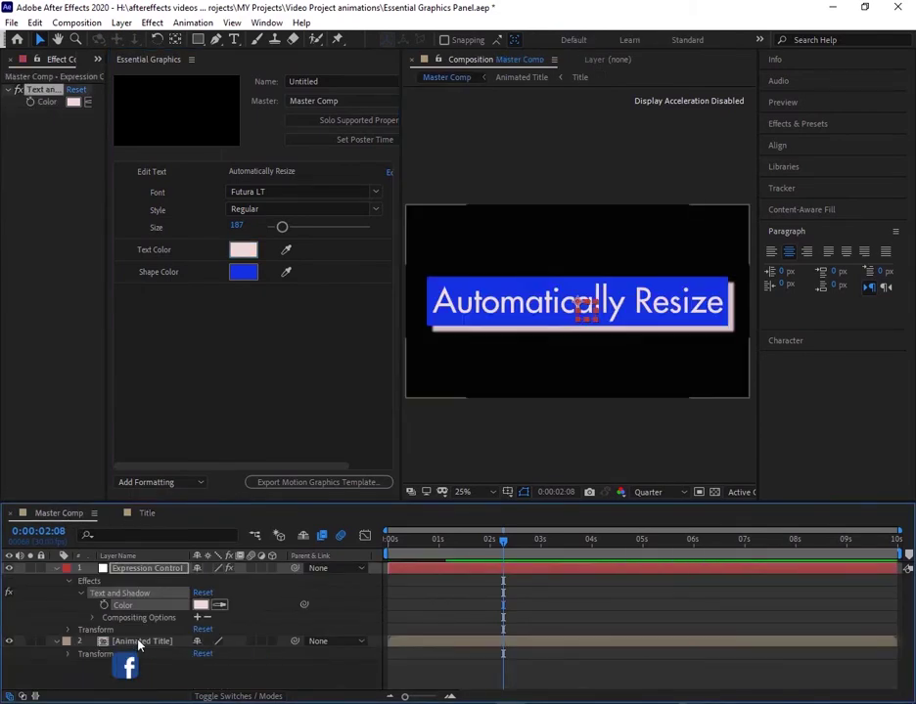
{"action": "left_click", "coordinate": [83, 642]}
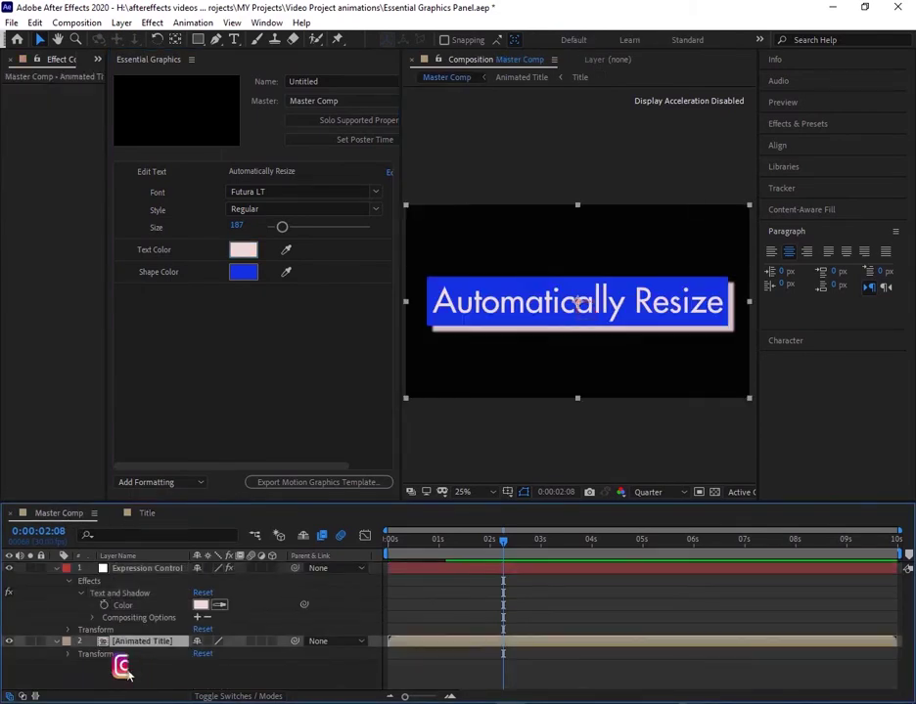
{"action": "left_click", "coordinate": [68, 654]}
{"action": "scroll", "coordinate": [69, 661], "scroll_direction": "down", "scroll_amount": 1}
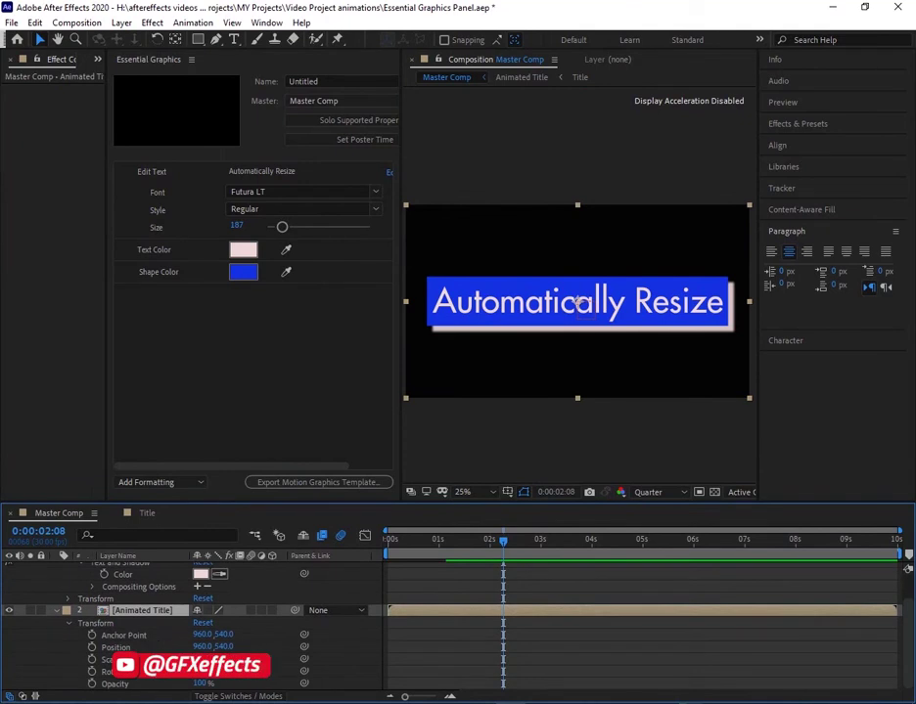
{"action": "left_click_drag", "start_coordinate": [107, 659], "coordinate": [253, 395]}
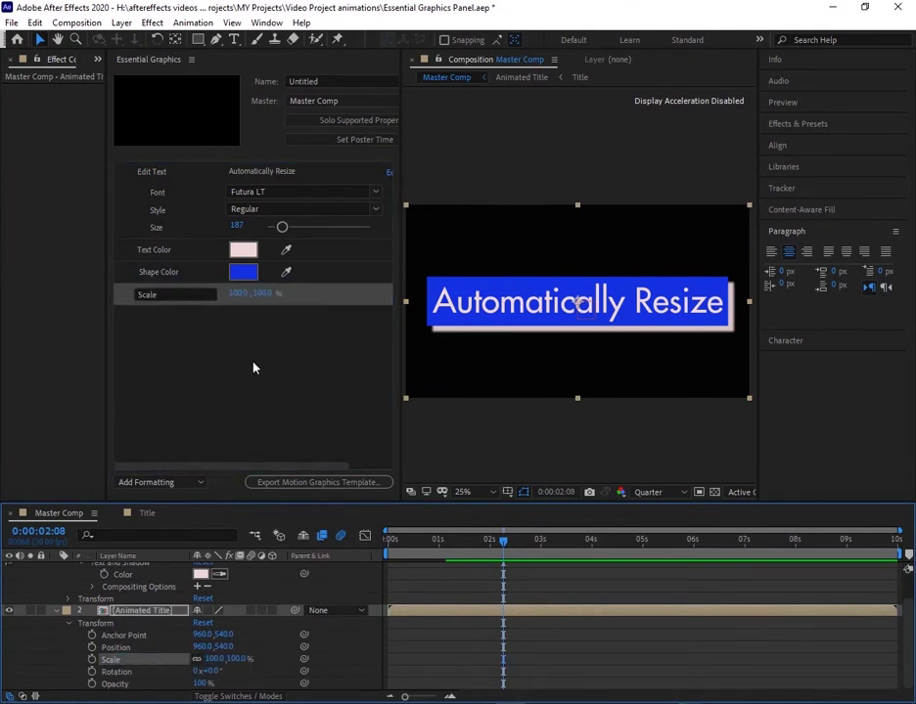
{"action": "key", "text": "Delete"}
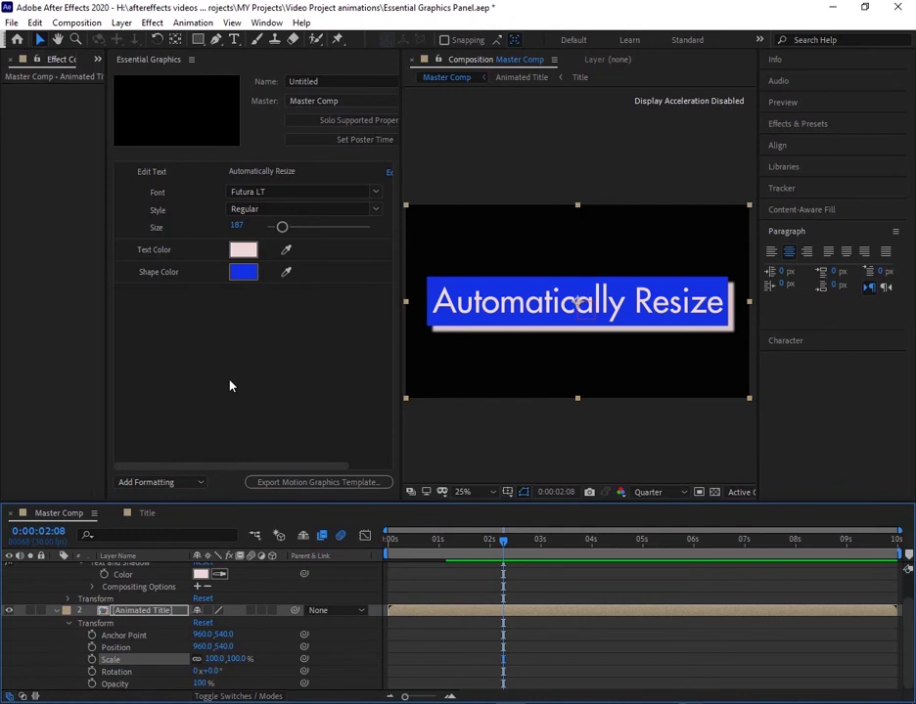
Step: Select the Expression Control layer and bring up the FX Console effect search
{"action": "scroll", "coordinate": [110, 629], "scroll_direction": "up", "scroll_amount": 1}
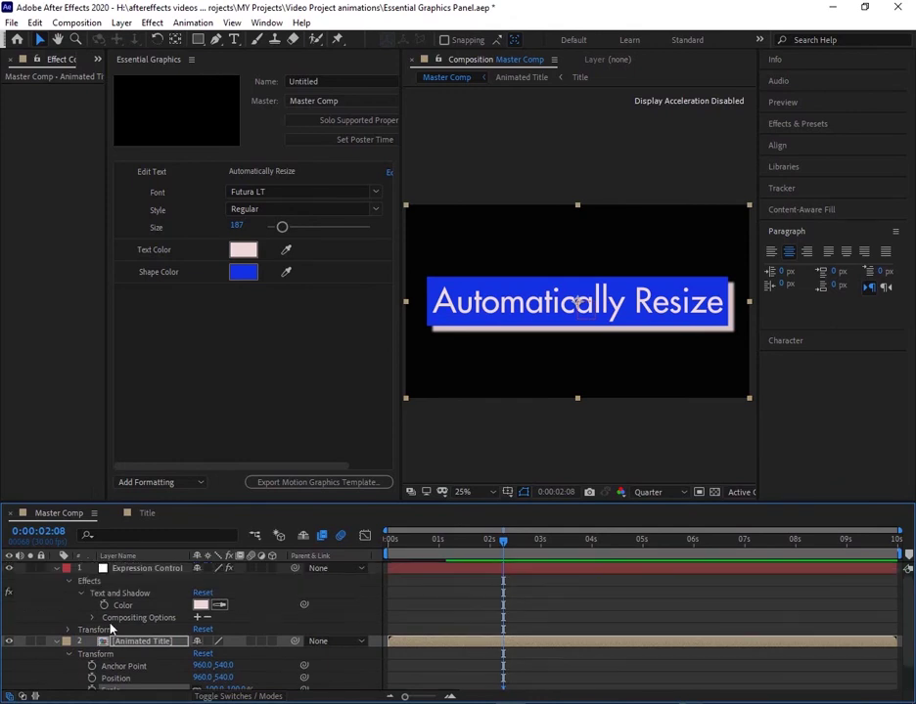
{"action": "left_click", "coordinate": [152, 576]}
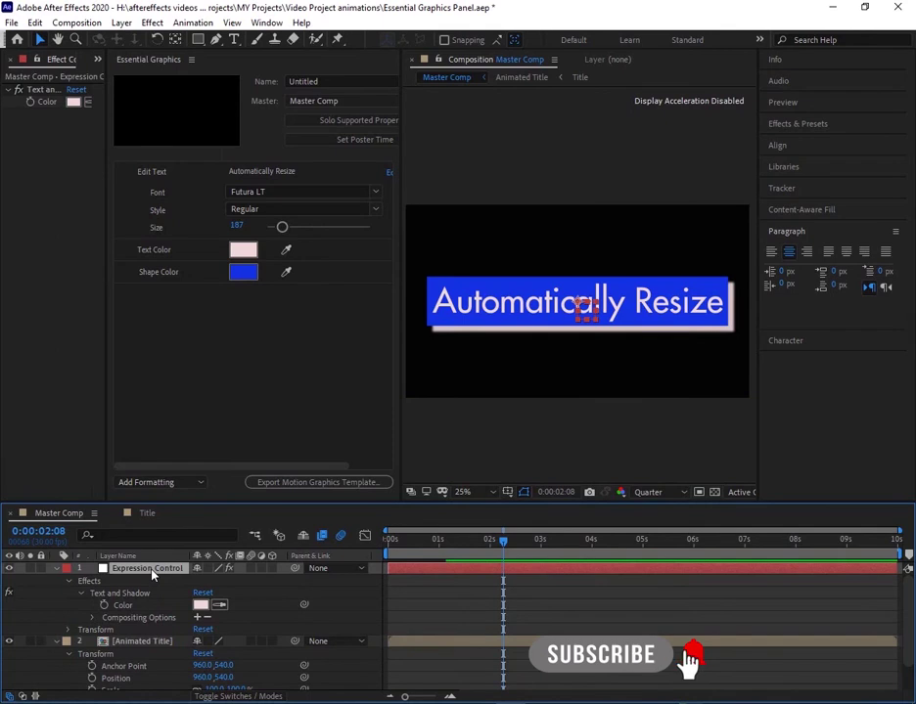
{"action": "key", "text": "ctrl+space"}
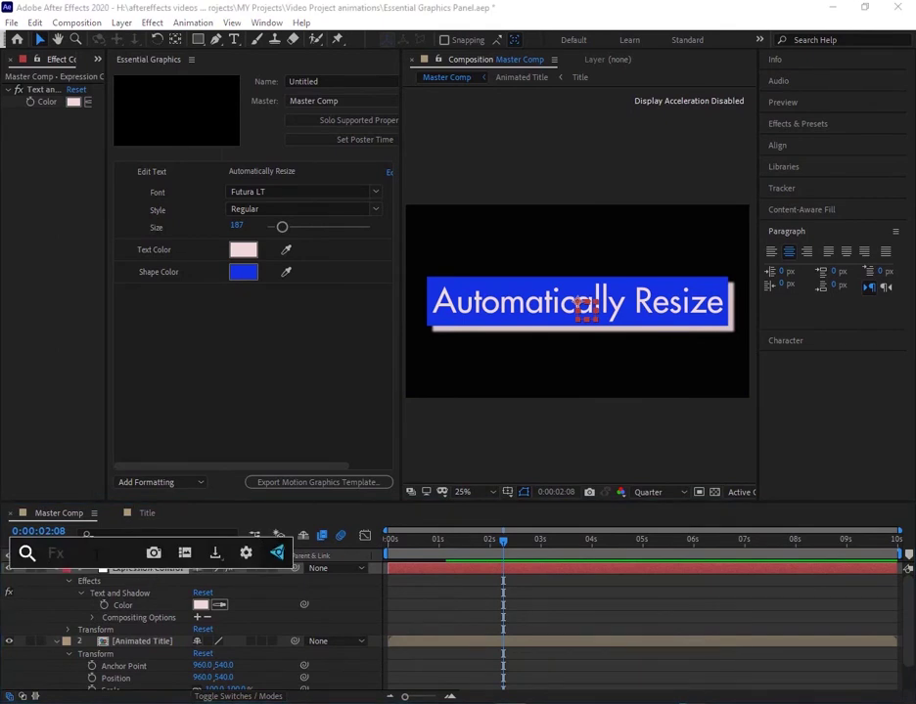
Step: Apply Slider Control from a 'slide' search and rename the effect to Scale
{"action": "type", "text": "slide"}
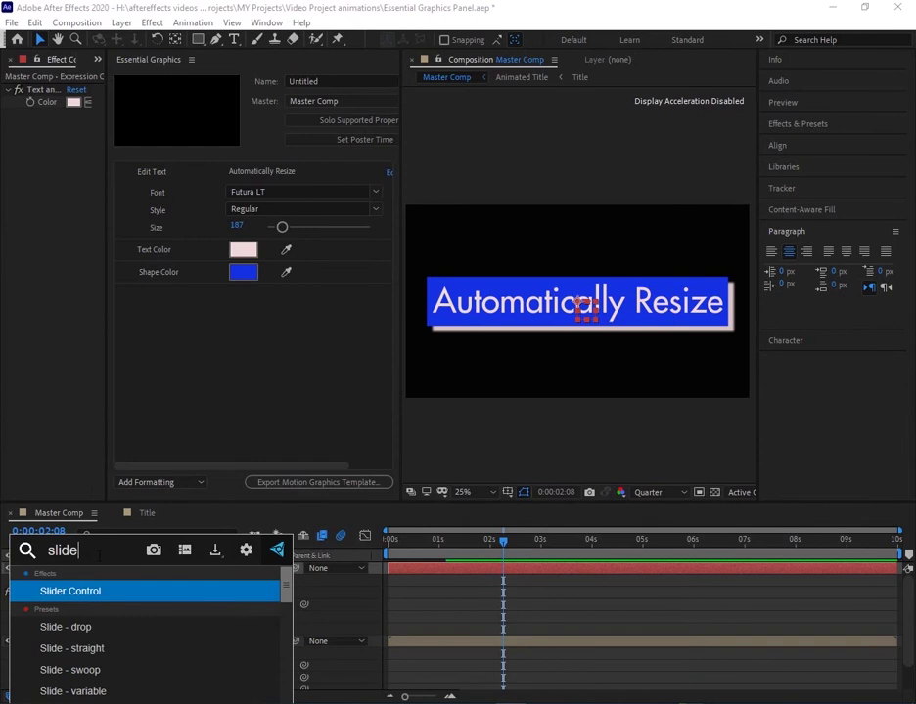
{"action": "left_click", "coordinate": [108, 591]}
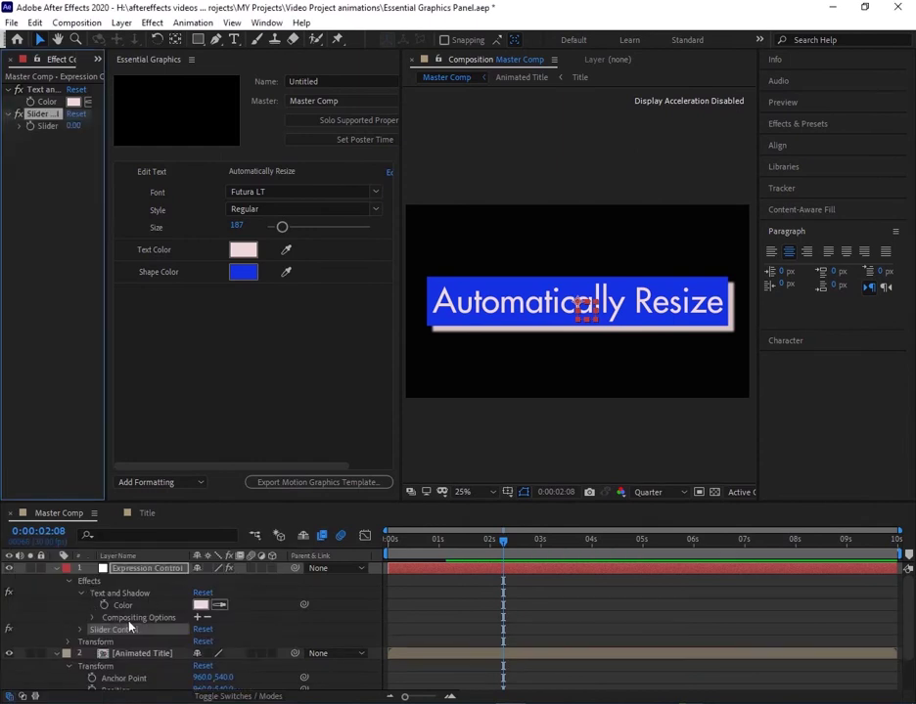
{"action": "right_click", "coordinate": [128, 629]}
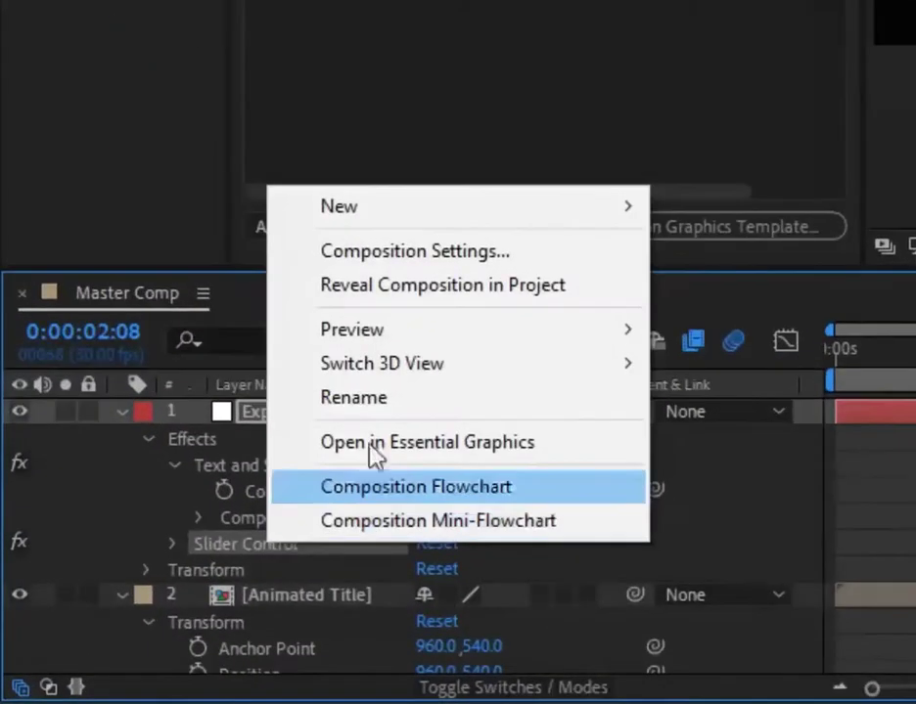
{"action": "left_click", "coordinate": [376, 405]}
{"action": "type", "text": "S"}
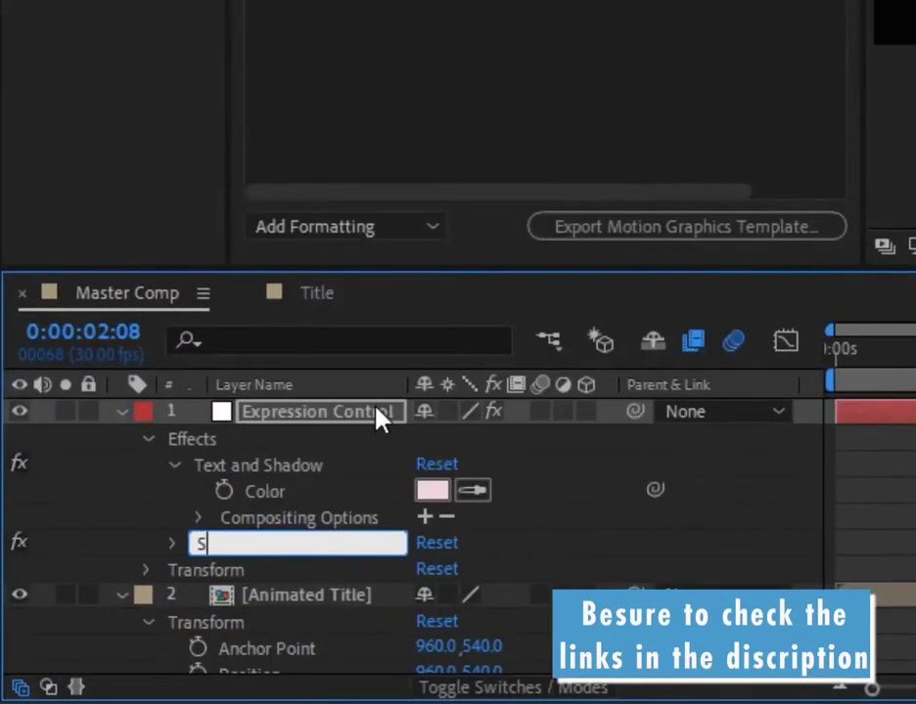
{"action": "type", "text": "cale"}
{"action": "scroll", "coordinate": [139, 511], "scroll_direction": "down", "scroll_amount": 2}
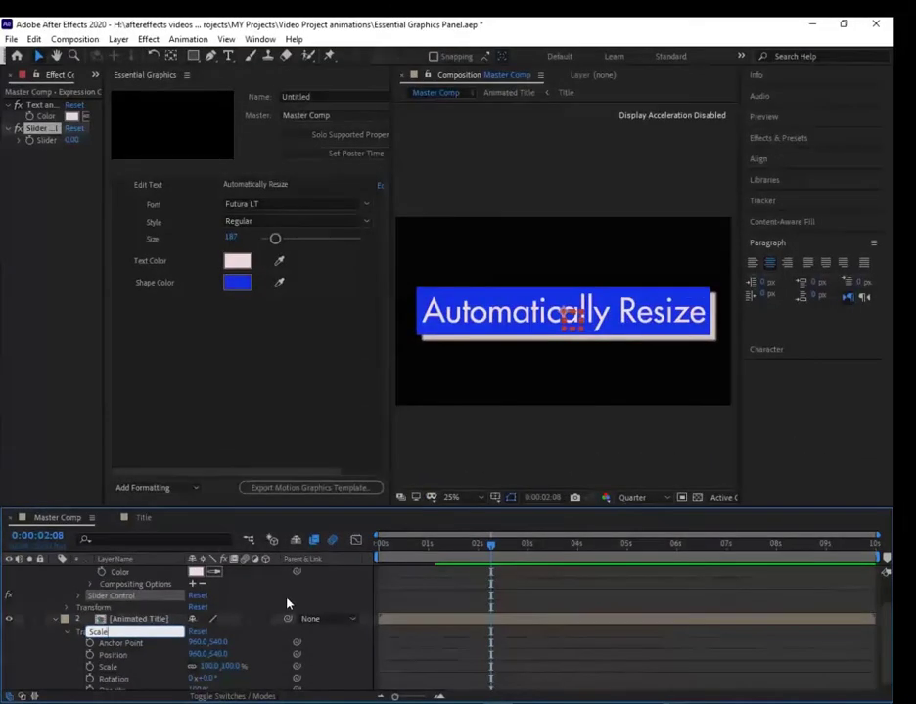
{"action": "key", "text": "Return"}
Step: Expand the Scale effect to show its Slider value of 0.00
{"action": "left_click", "coordinate": [79, 597]}
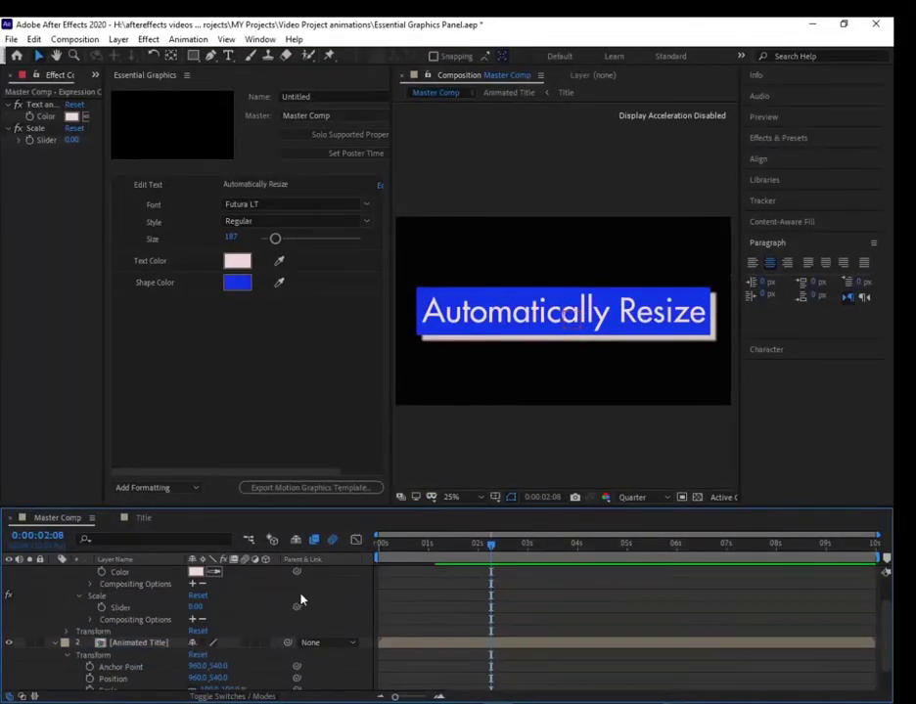
{"action": "scroll", "coordinate": [283, 611], "scroll_direction": "down", "scroll_amount": 2}
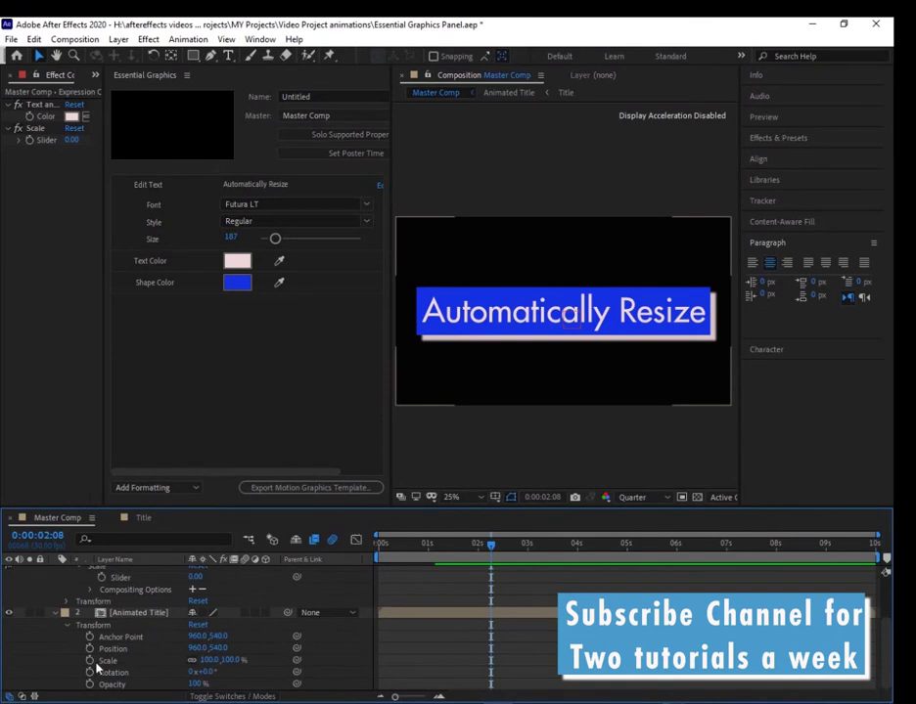
{"action": "scroll", "coordinate": [43, 616], "scroll_direction": "up", "scroll_amount": 2}
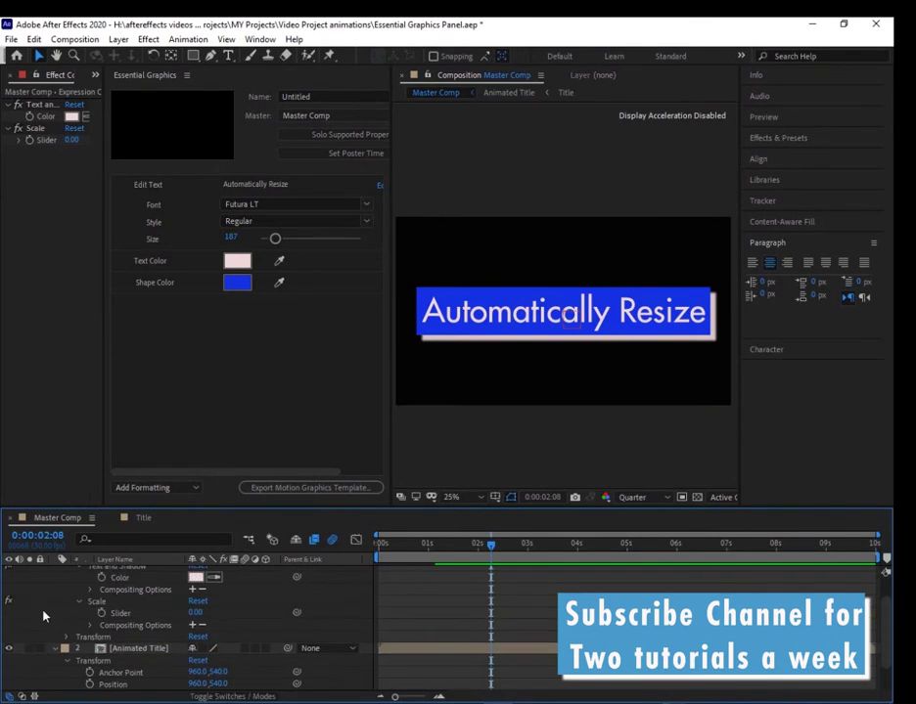
{"action": "scroll", "coordinate": [43, 615], "scroll_direction": "down", "scroll_amount": 2}
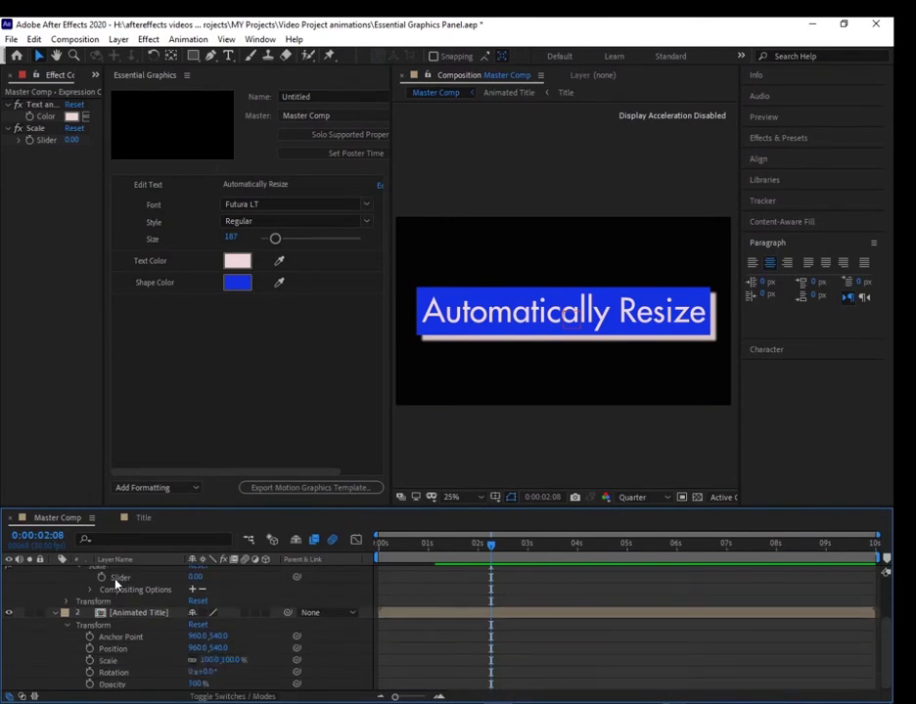
{"action": "left_click", "coordinate": [86, 636]}
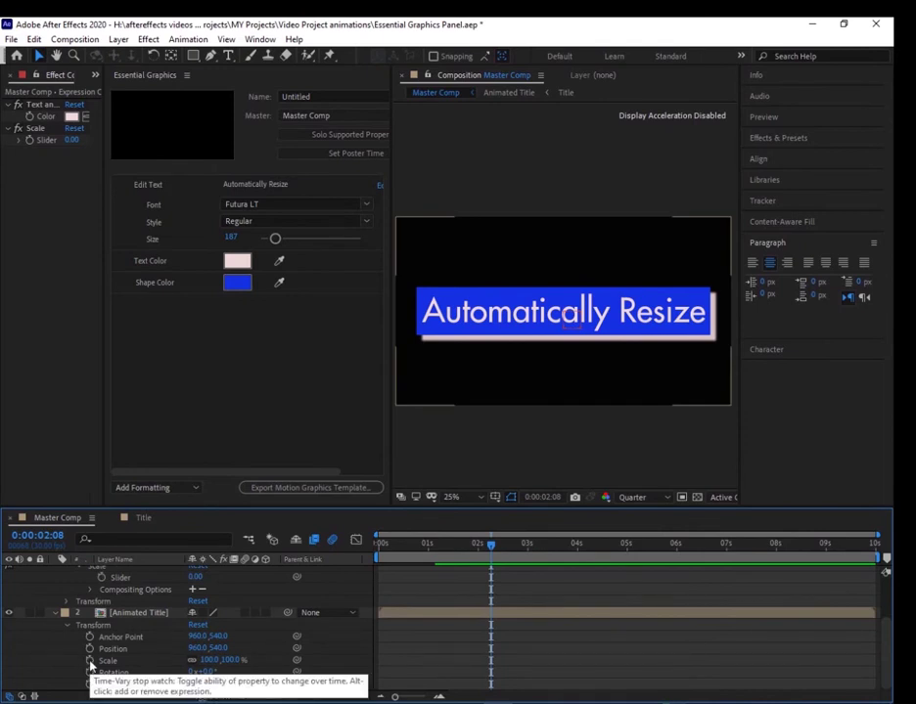
Step: Add an expression to the Animated Title's Scale and pick-whip it to the Scale effect's Slider
{"action": "left_click", "coordinate": [90, 662], "text": "alt"}
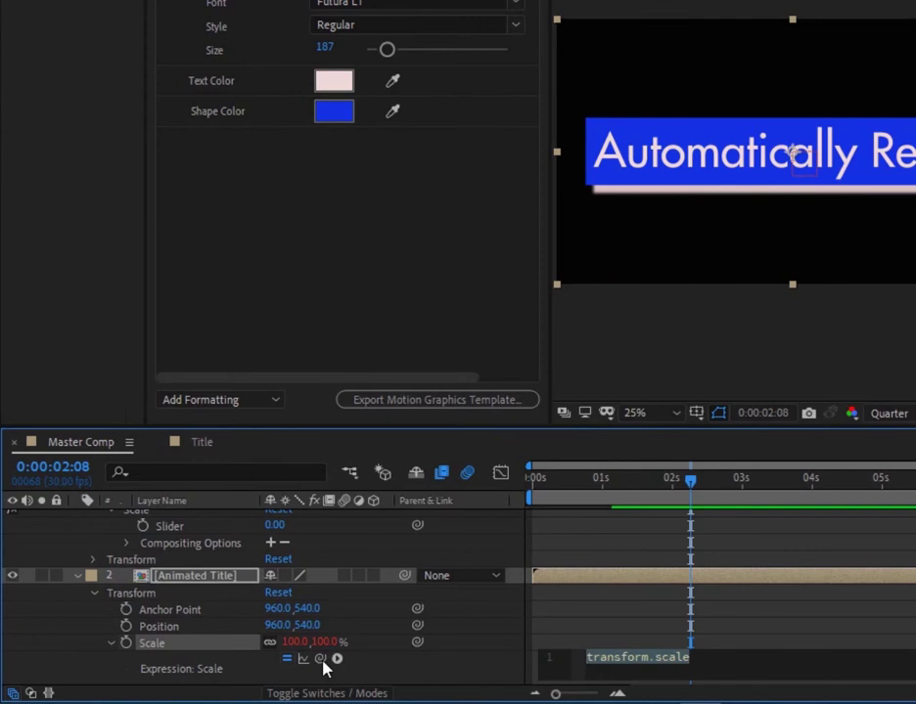
{"action": "left_click_drag", "start_coordinate": [323, 660], "coordinate": [166, 618]}
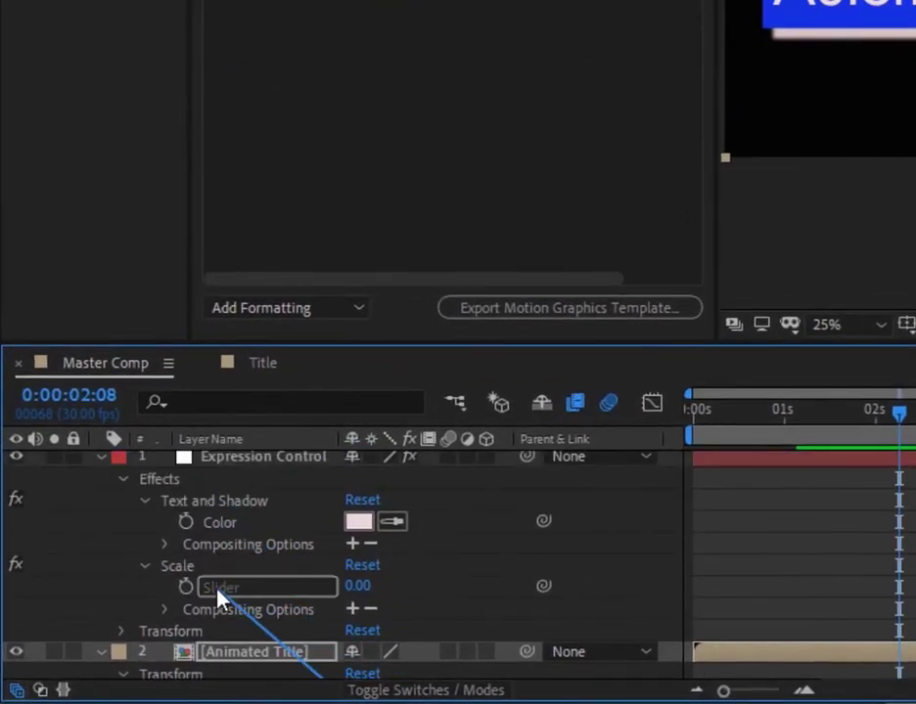
{"action": "left_click_drag", "start_coordinate": [219, 599], "coordinate": [219, 598]}
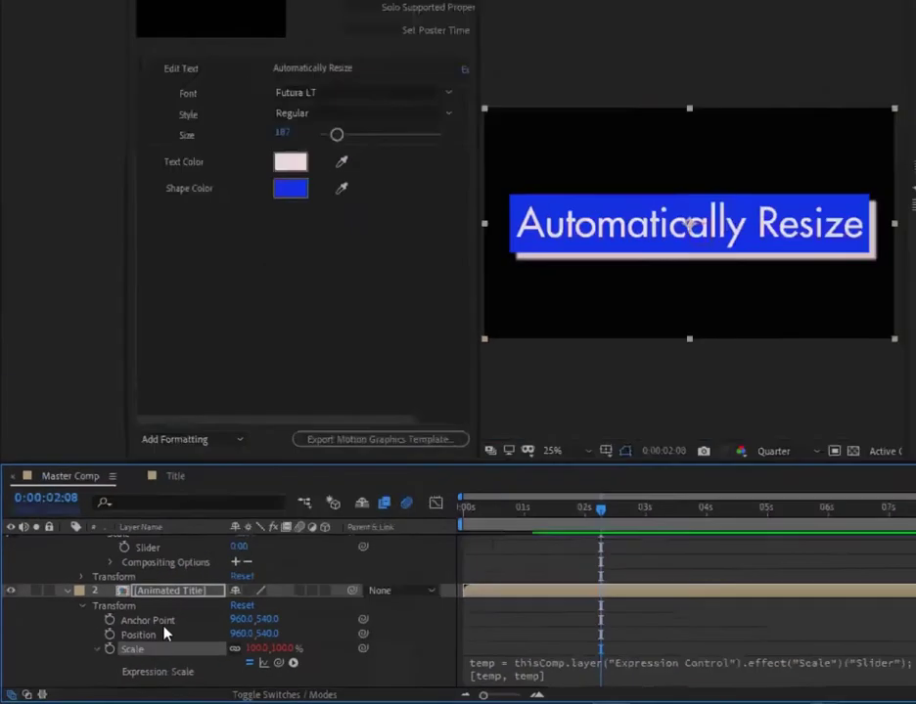
{"action": "scroll", "coordinate": [149, 633], "scroll_direction": "up", "scroll_amount": 2}
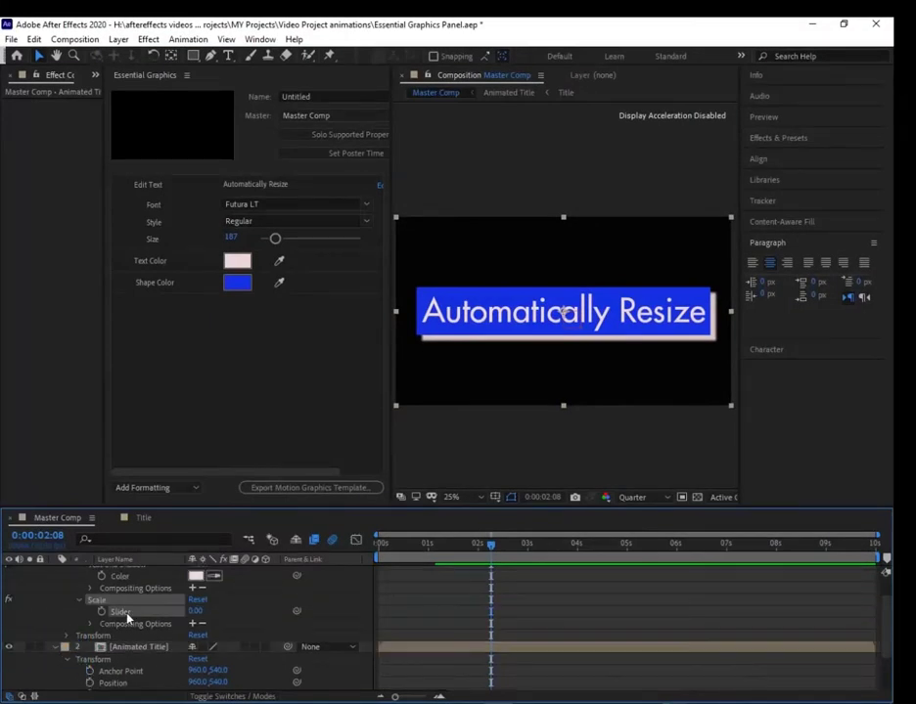
Step: Add the Slider to Essential Graphics as a control named Scale
{"action": "left_click_drag", "start_coordinate": [120, 612], "coordinate": [194, 347]}
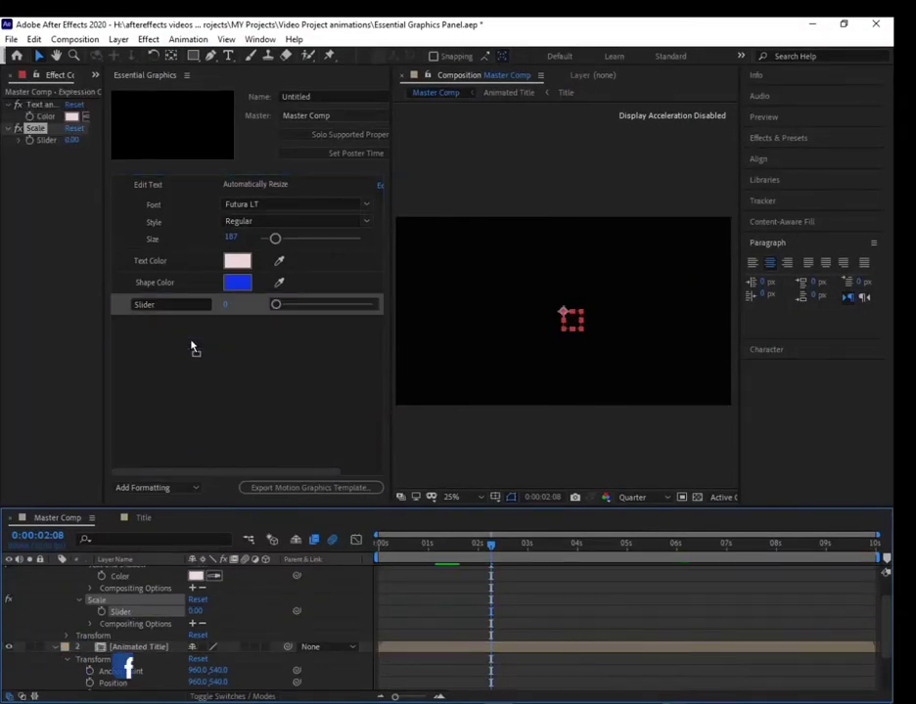
{"action": "left_click", "coordinate": [169, 305]}
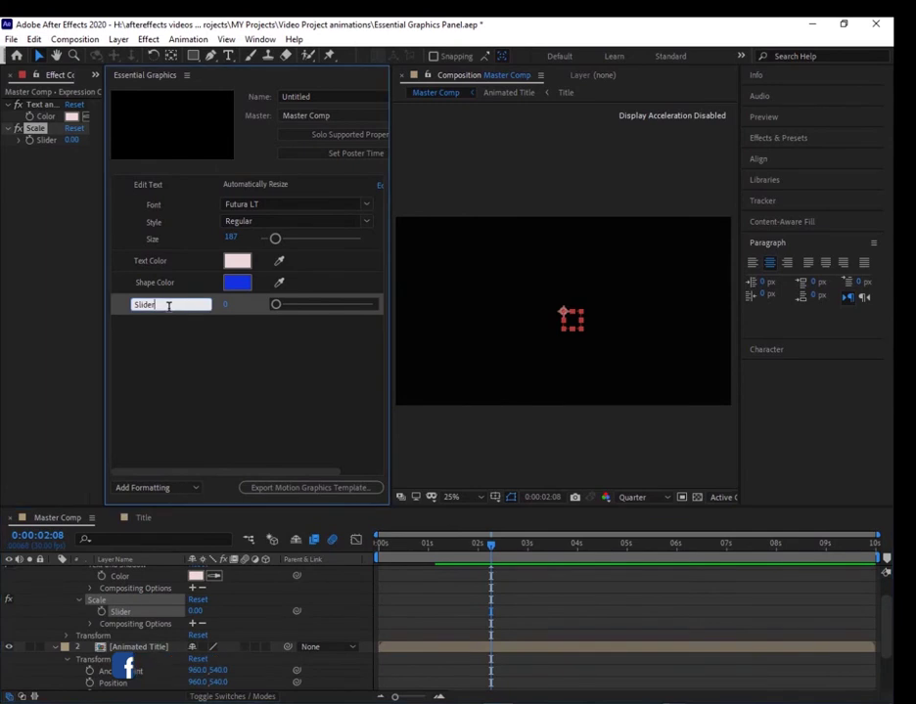
{"action": "key", "text": "BackSpace"}
{"action": "key", "text": "BackSpace"}
{"action": "key", "text": "BackSpace"}
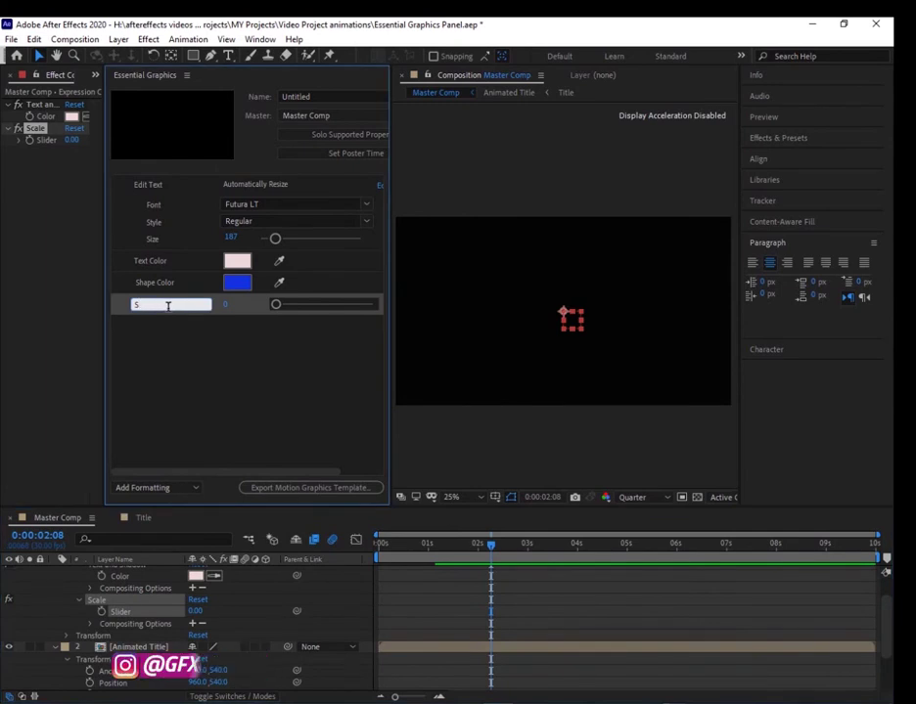
{"action": "type", "text": "cale"}
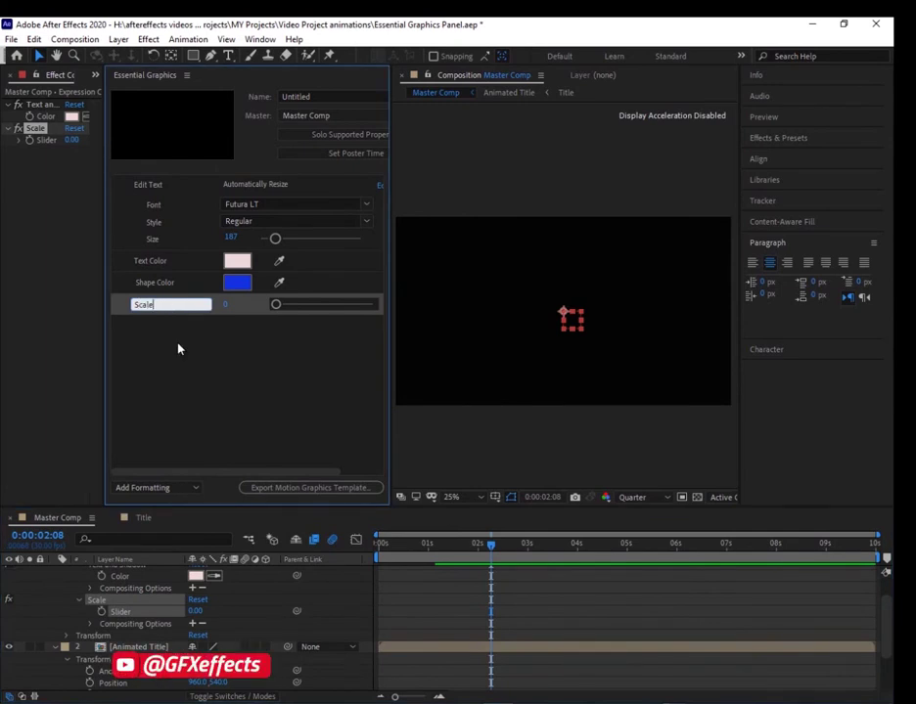
{"action": "left_click", "coordinate": [188, 358]}
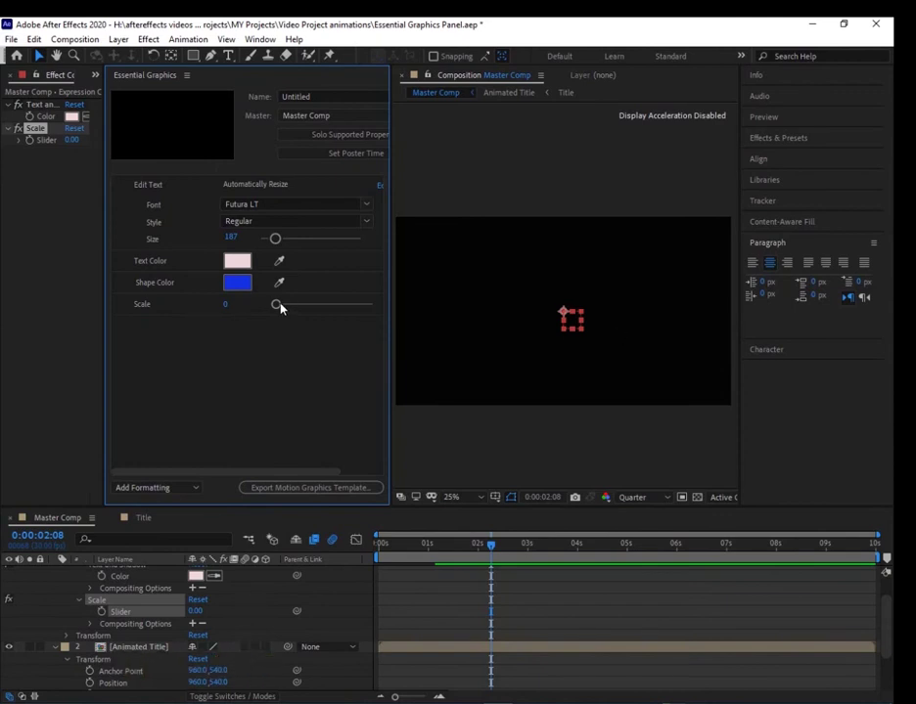
Step: Drag the Scale control up to about 47 and widen the Essential Graphics panel
{"action": "left_click_drag", "start_coordinate": [275, 305], "coordinate": [314, 310]}
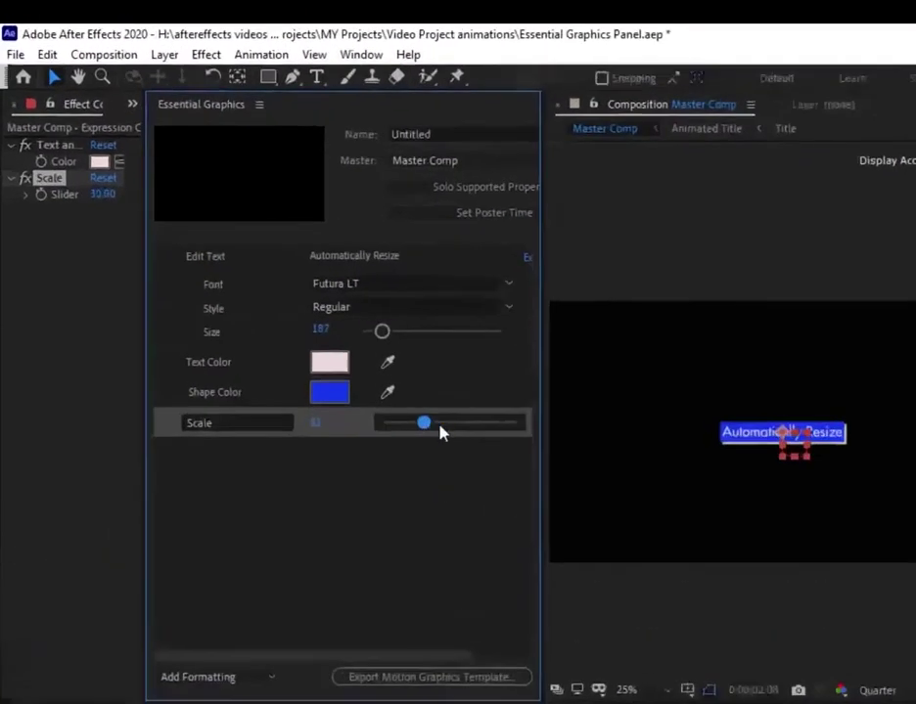
{"action": "left_click_drag", "start_coordinate": [441, 432], "coordinate": [466, 445]}
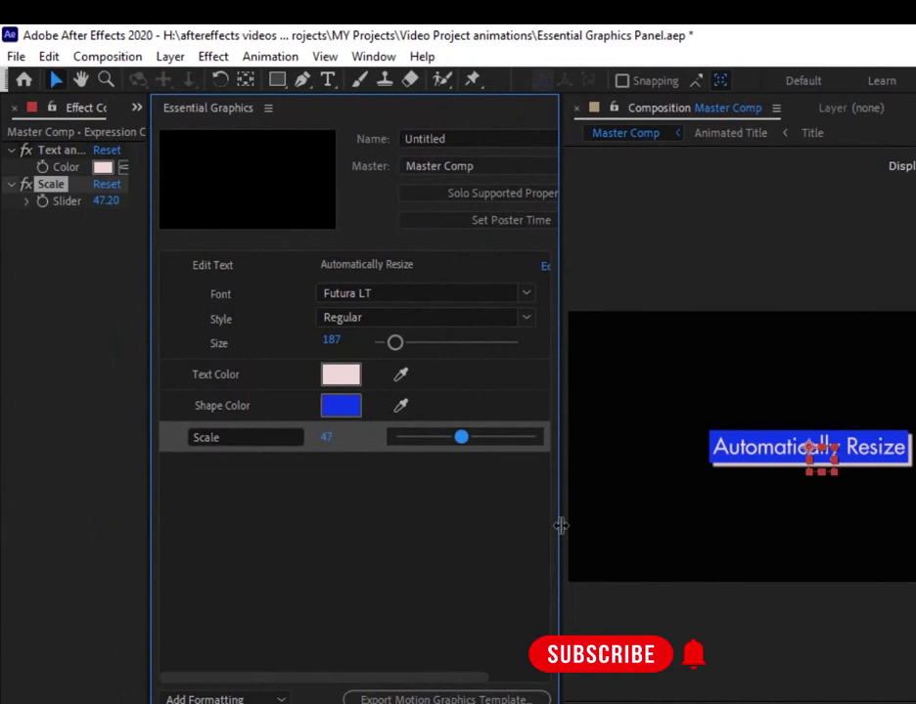
{"action": "left_click_drag", "start_coordinate": [561, 529], "coordinate": [638, 528]}
Step: Extend the Scale control's slider maximum to 150
{"action": "left_click", "coordinate": [598, 440]}
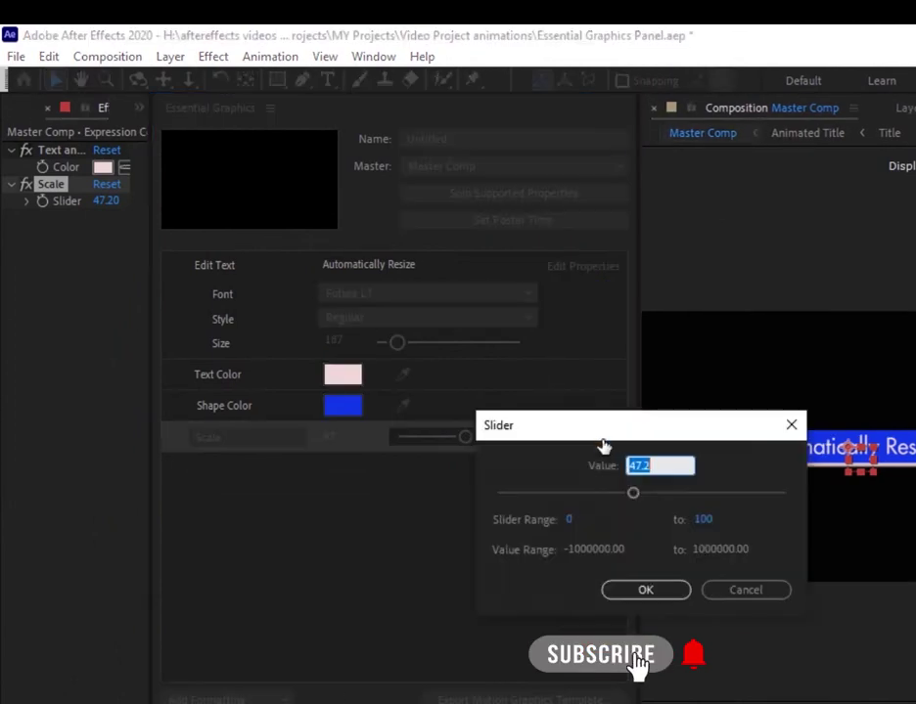
{"action": "left_click", "coordinate": [704, 521]}
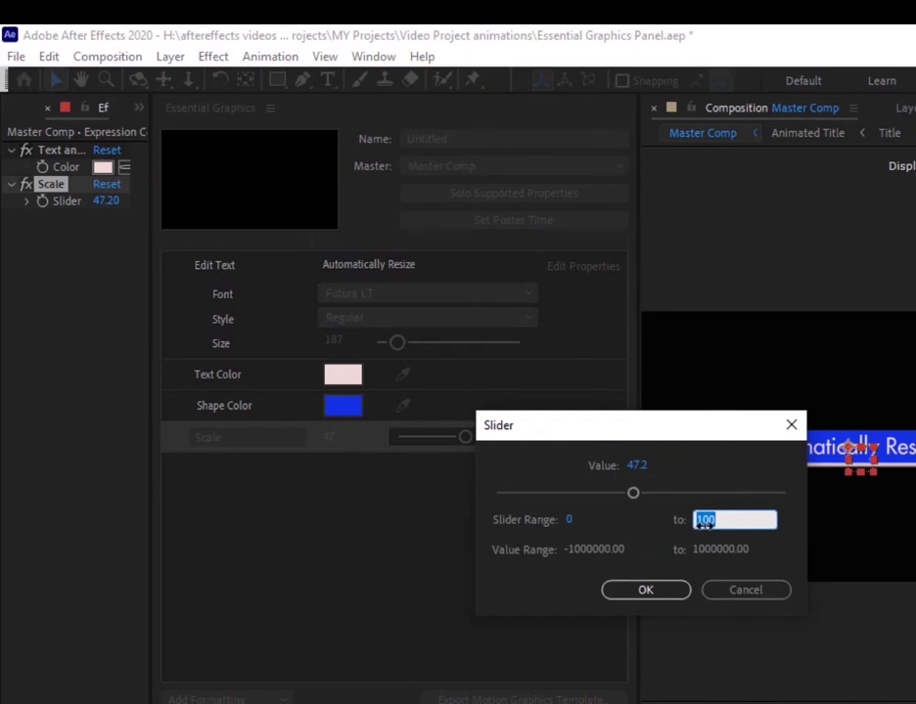
{"action": "type", "text": "150"}
{"action": "key", "text": "Return"}
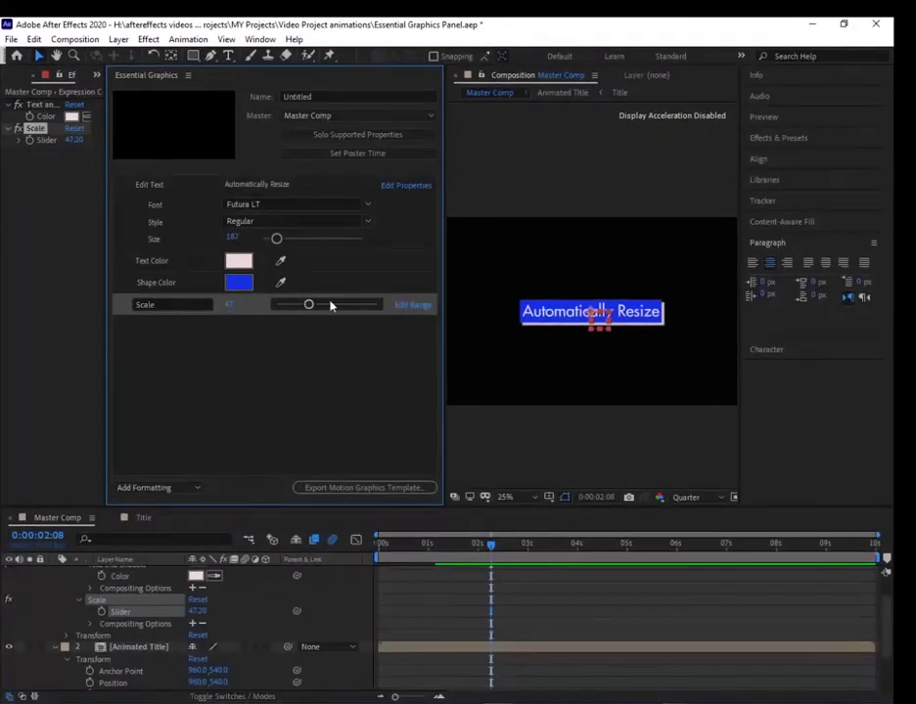
Step: Test the new range, then settle the Scale control at about 57
{"action": "left_click_drag", "start_coordinate": [304, 307], "coordinate": [327, 307]}
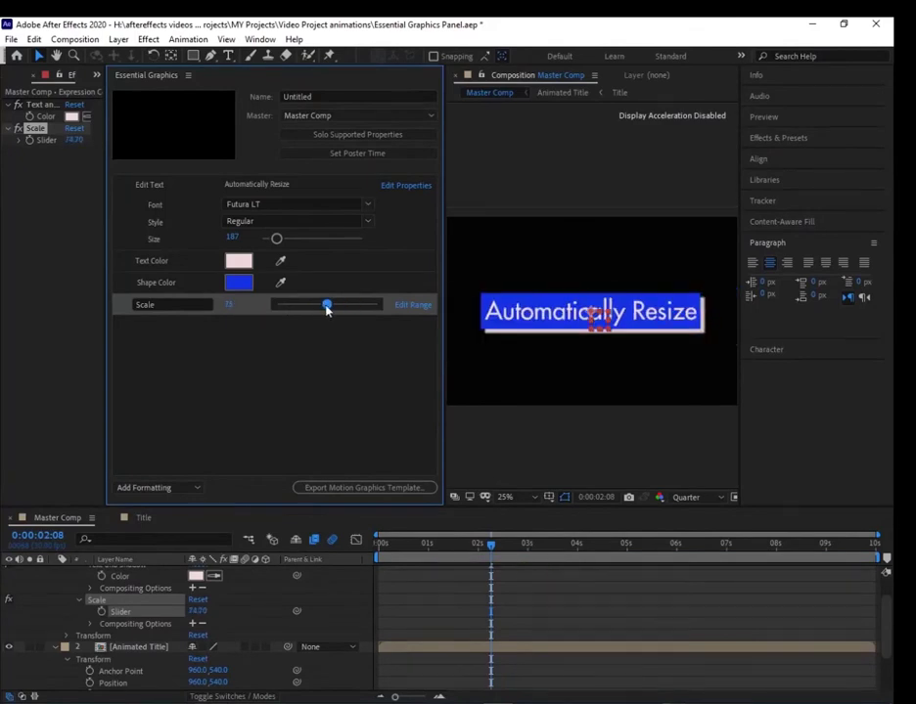
{"action": "left_click_drag", "start_coordinate": [327, 309], "coordinate": [315, 306]}
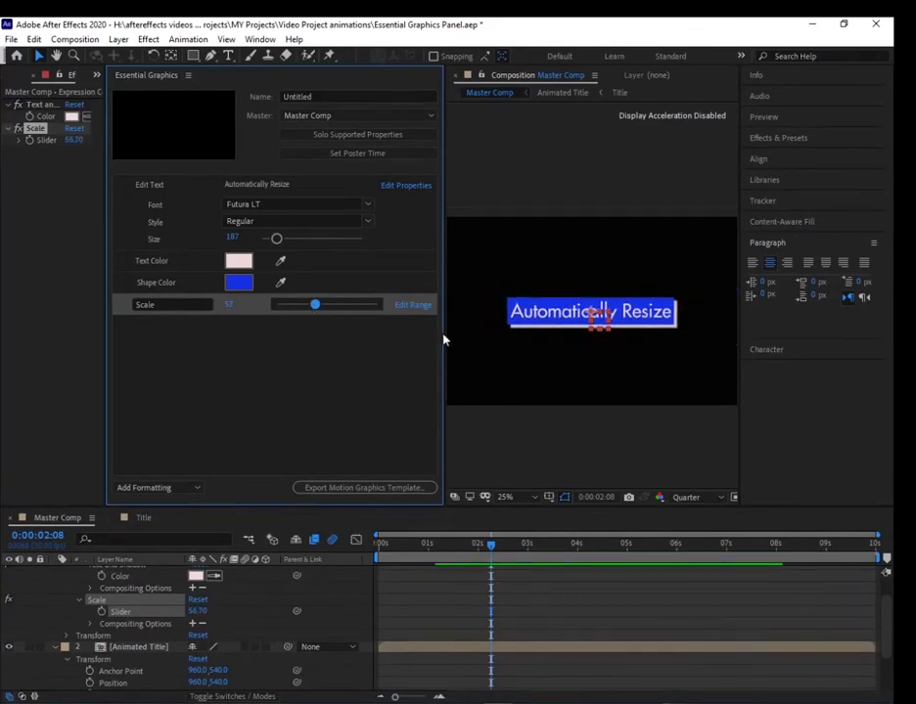
{"action": "left_click_drag", "start_coordinate": [442, 338], "coordinate": [377, 333]}
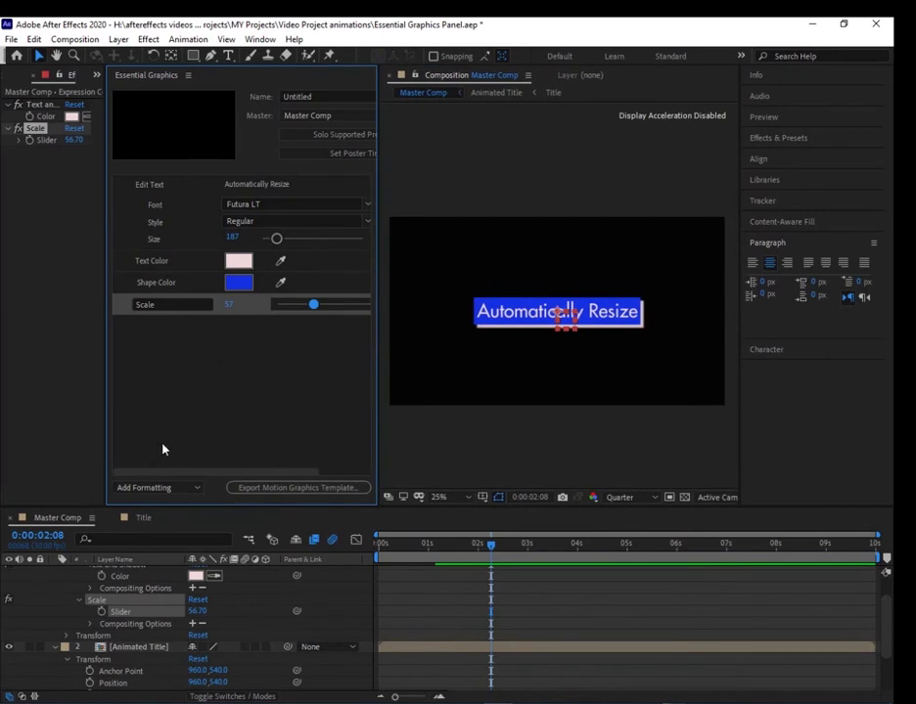
Step: Check the Animated Title's Scale expression in the timeline and reselect the layer
{"action": "scroll", "coordinate": [137, 641], "scroll_direction": "down", "scroll_amount": 2}
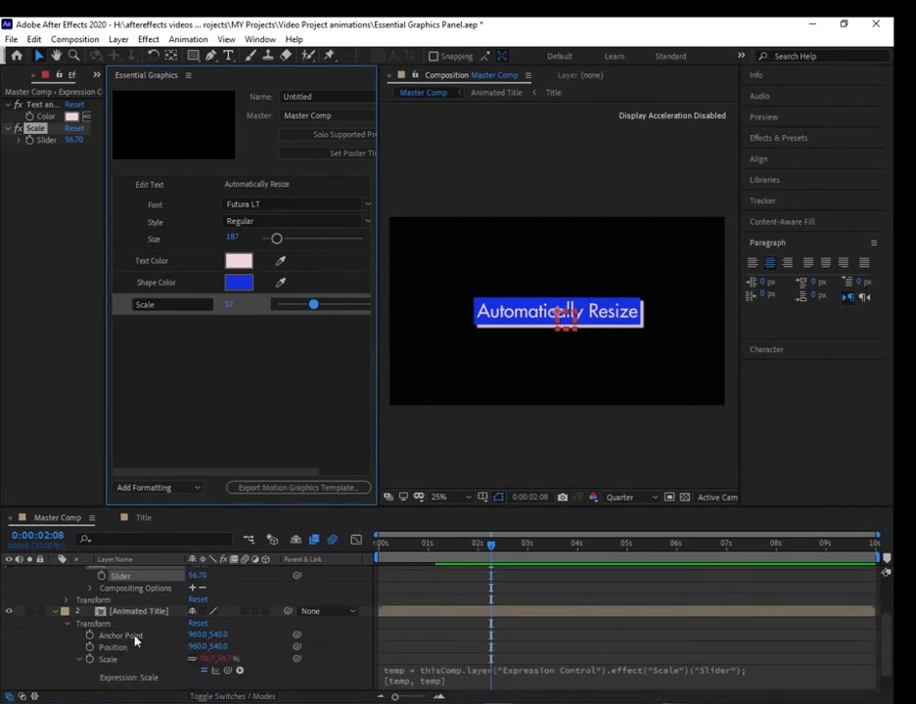
{"action": "left_click", "coordinate": [110, 660]}
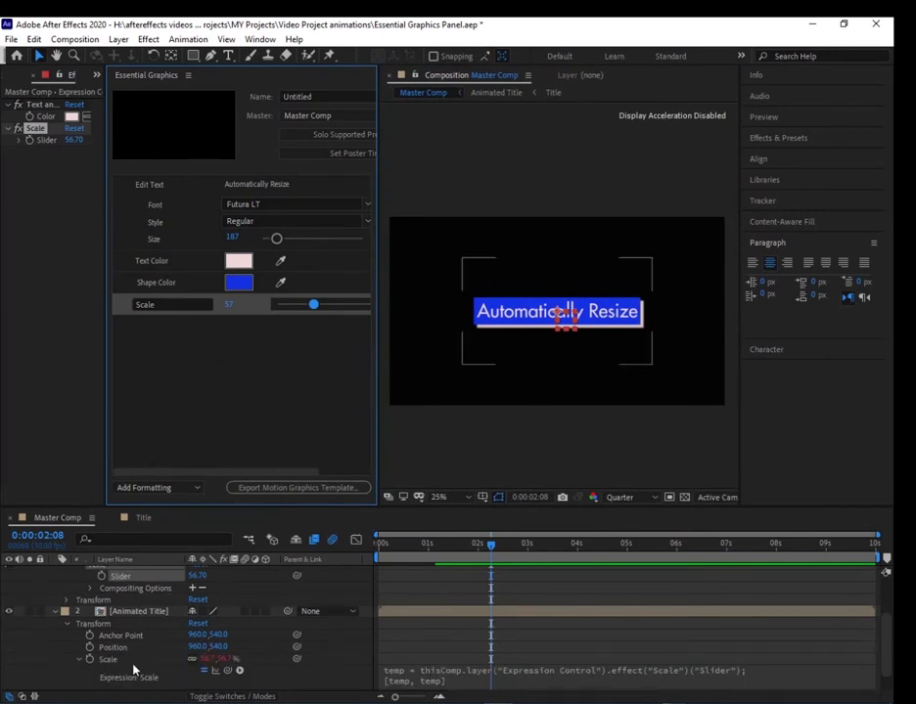
{"action": "left_click", "coordinate": [79, 660]}
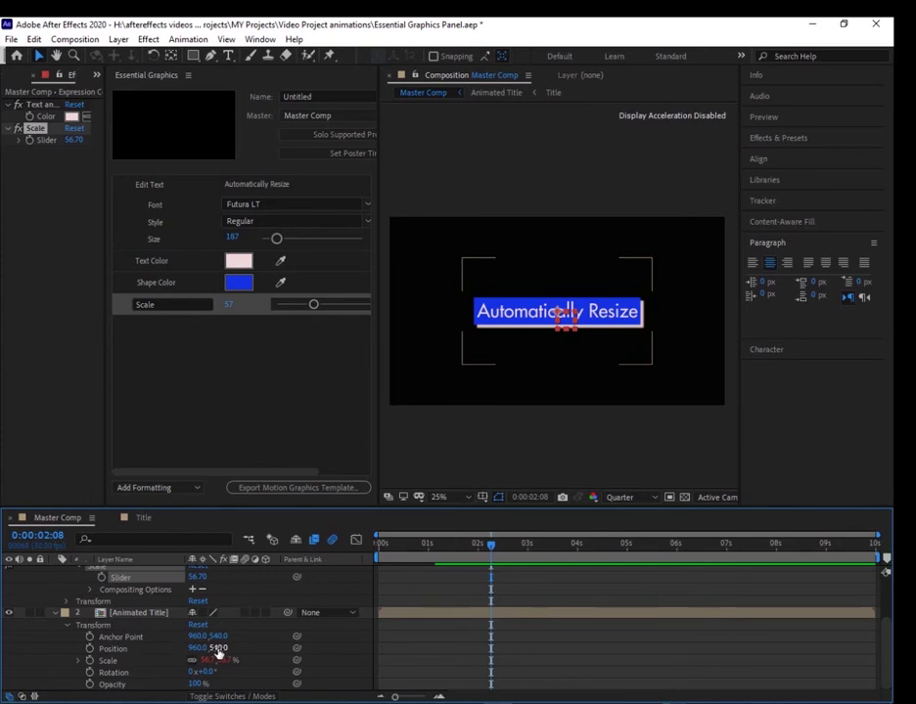
{"action": "left_click", "coordinate": [145, 616]}
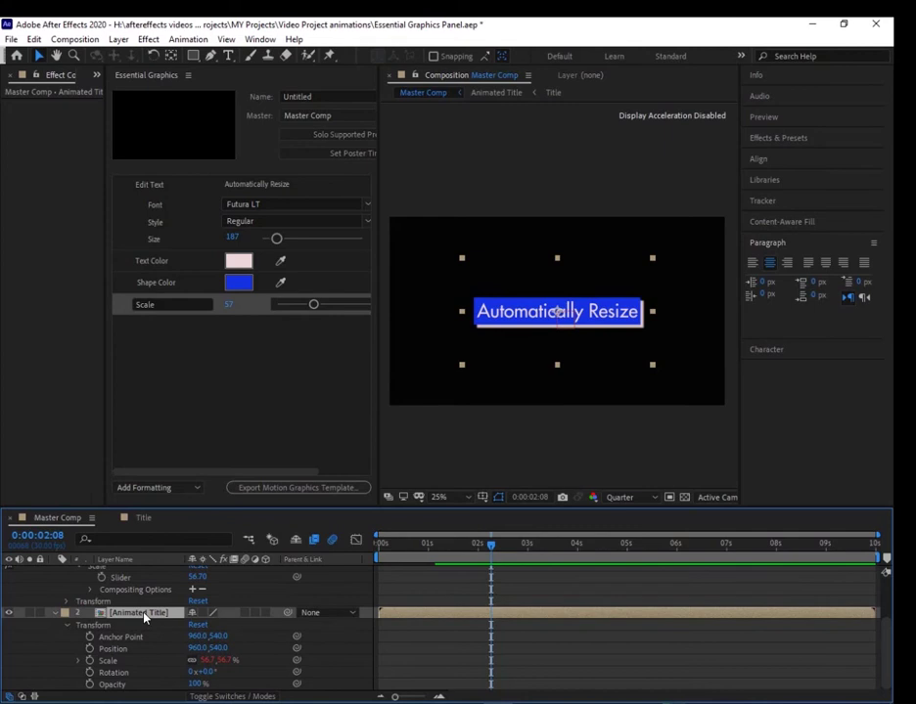
Step: Apply Separate XYZ Position to the Animated Title layer via a 'sepa' effect search
{"action": "key", "text": "ctrl+space"}
{"action": "type", "text": "se"}
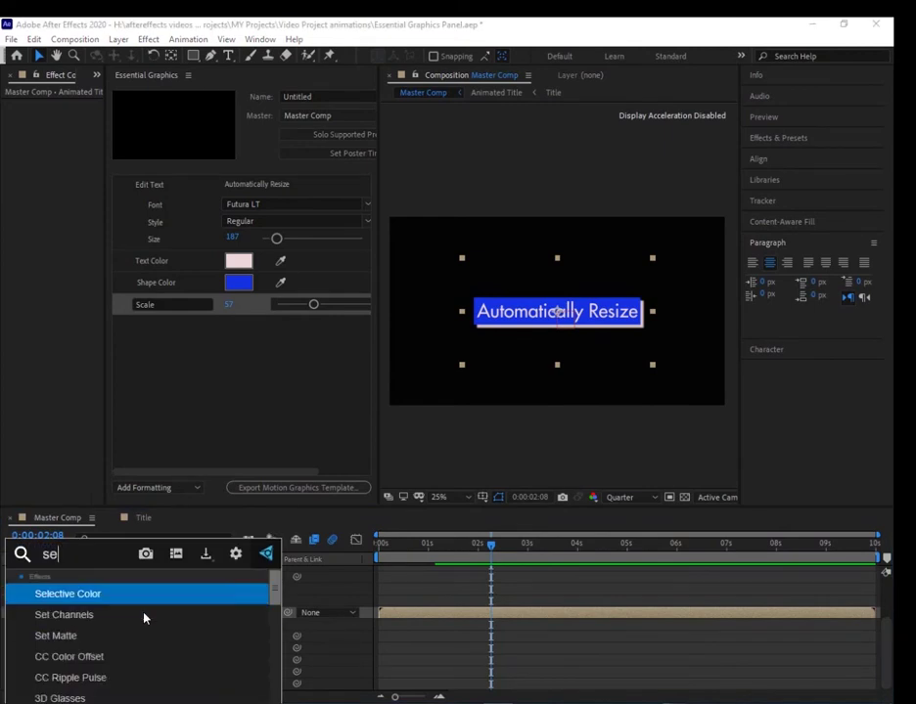
{"action": "type", "text": "pa"}
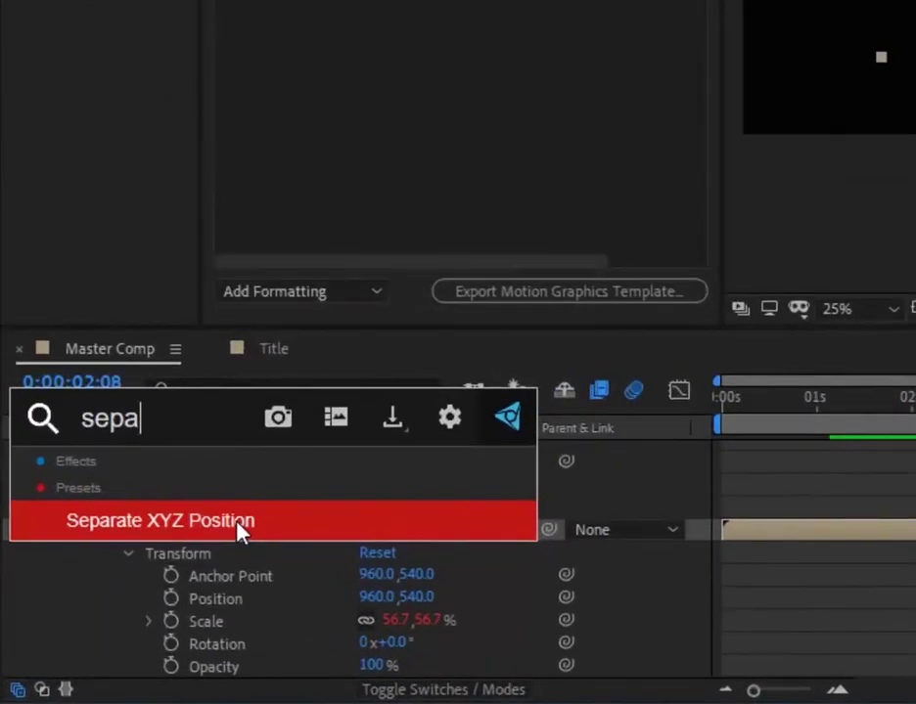
{"action": "left_click", "coordinate": [240, 524]}
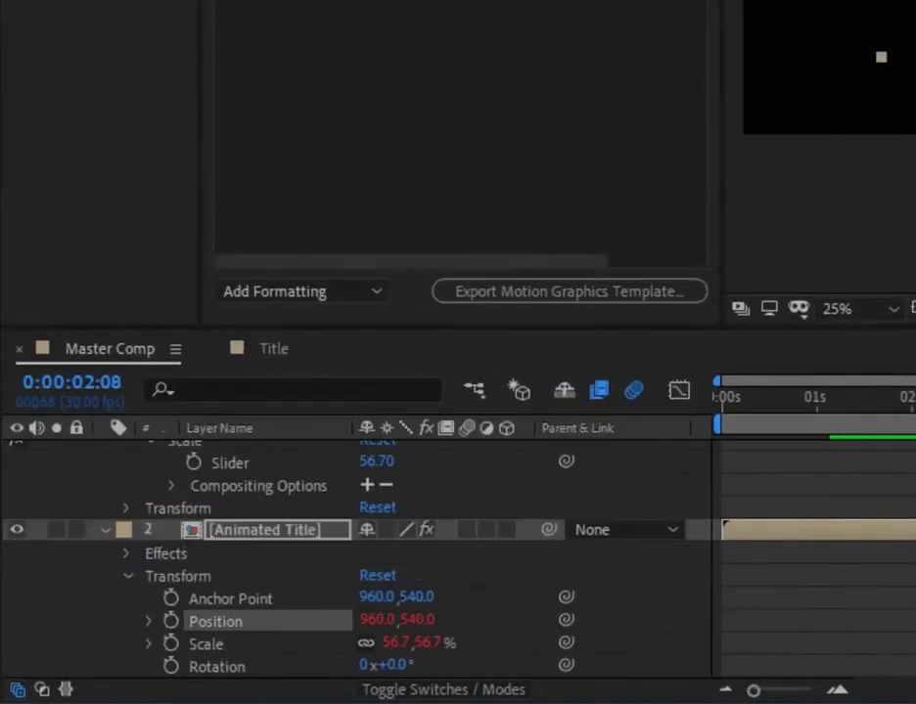
Step: Expand the effect's properties and select both X Position and Y Position
{"action": "left_click", "coordinate": [126, 554]}
{"action": "left_click", "coordinate": [125, 600]}
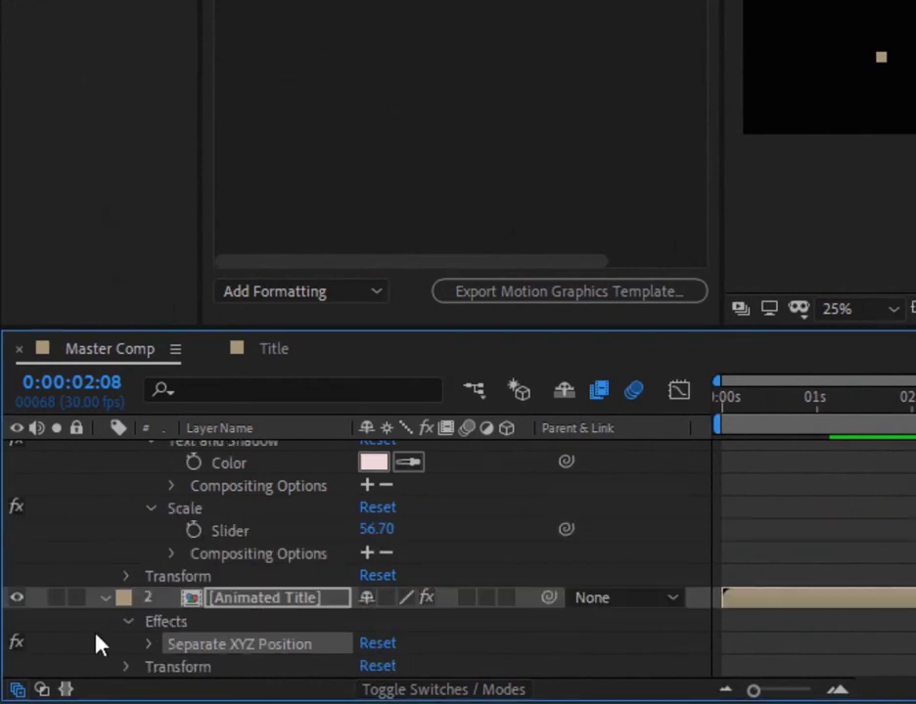
{"action": "left_click", "coordinate": [150, 646]}
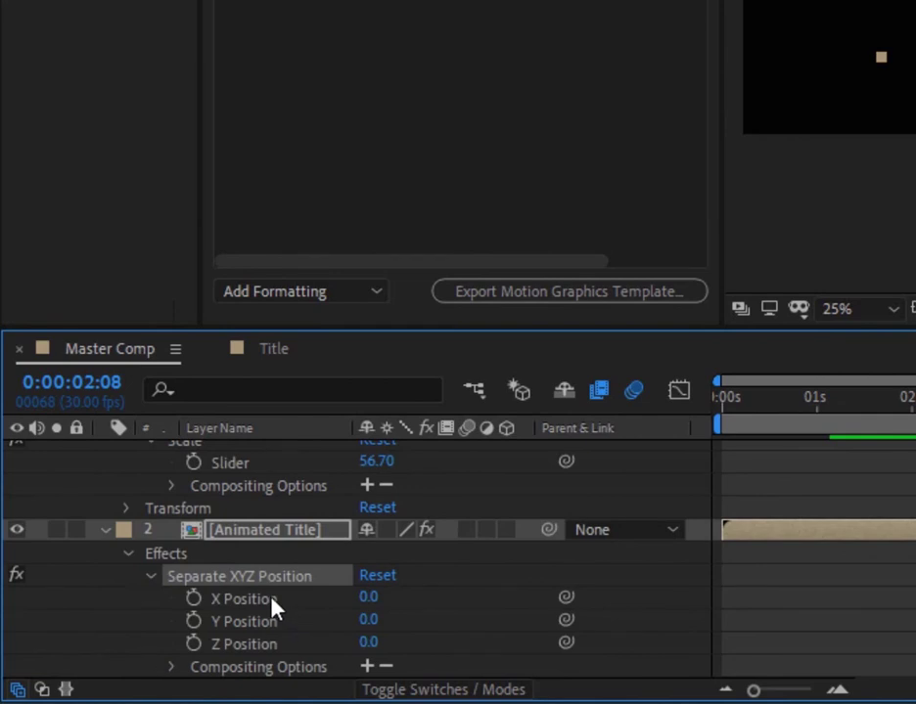
{"action": "left_click", "coordinate": [273, 607]}
{"action": "left_click", "coordinate": [272, 628], "text": "ctrl"}
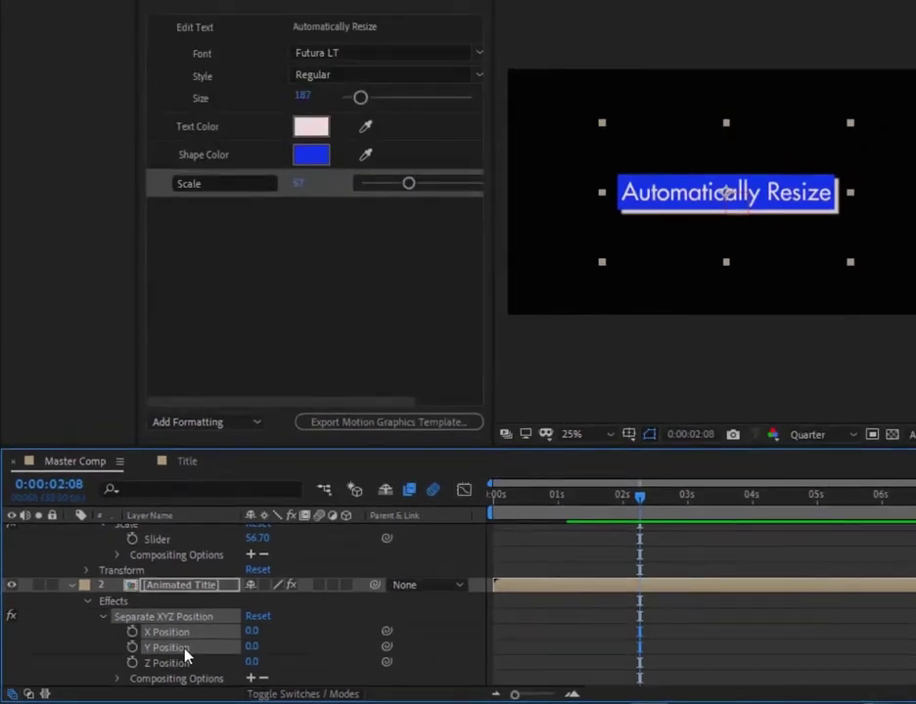
Step: Add X and Y Position controls, slide X Position to -84.7, and open its range settings
{"action": "left_click_drag", "start_coordinate": [186, 655], "coordinate": [207, 274]}
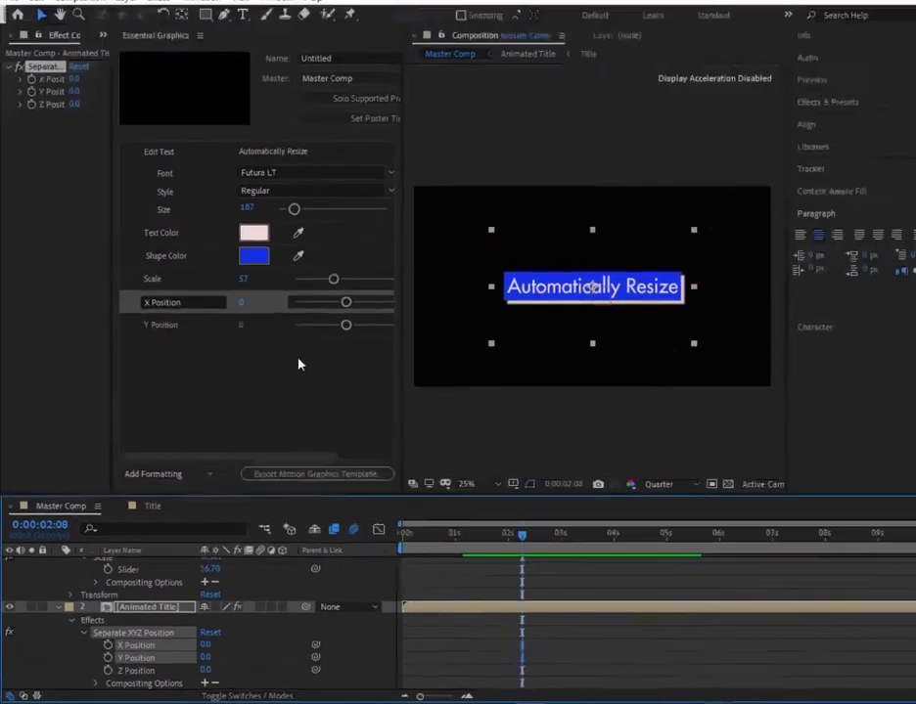
{"action": "left_click_drag", "start_coordinate": [383, 386], "coordinate": [455, 387]}
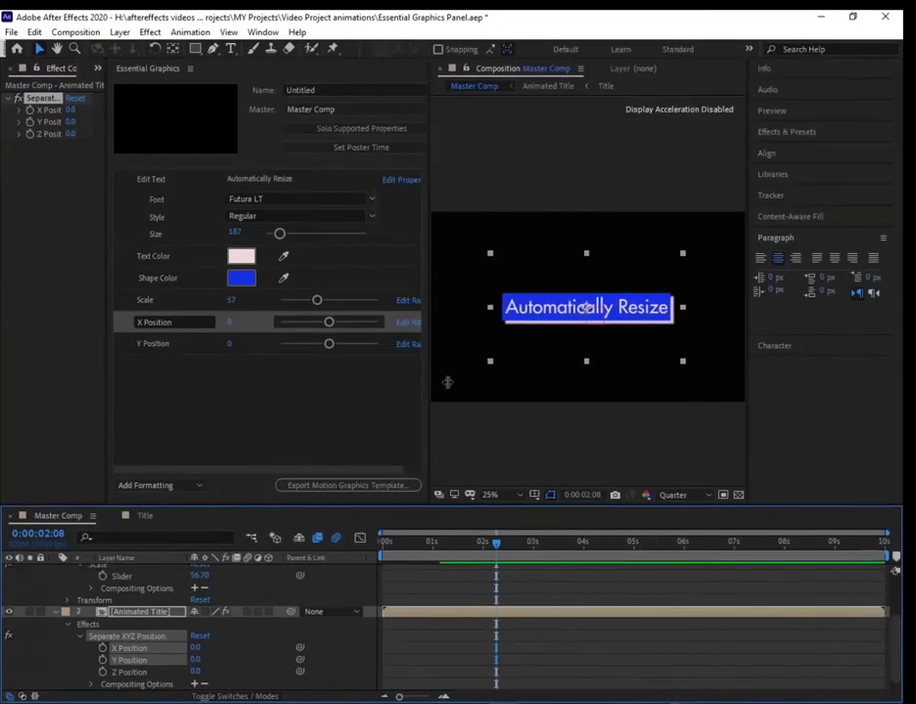
{"action": "mouse_move", "coordinate": [335, 329]}
{"action": "left_mouse_down"}
{"action": "mouse_move", "coordinate": [318, 326]}
{"action": "mouse_move", "coordinate": [348, 326]}
{"action": "mouse_move", "coordinate": [324, 327]}
{"action": "mouse_move", "coordinate": [331, 321]}
{"action": "left_mouse_up"}
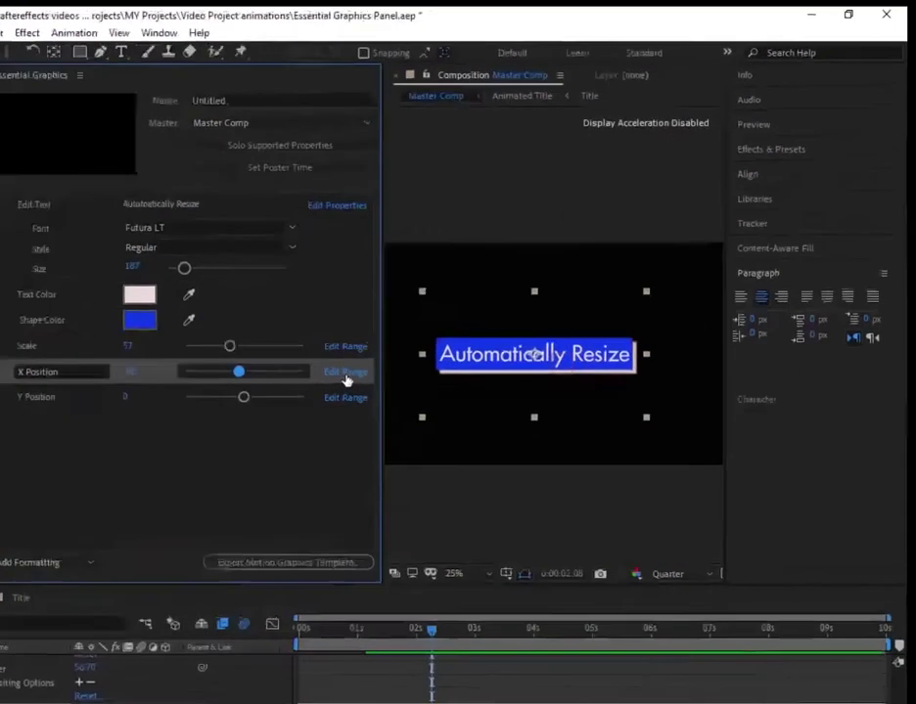
{"action": "left_click", "coordinate": [400, 330]}
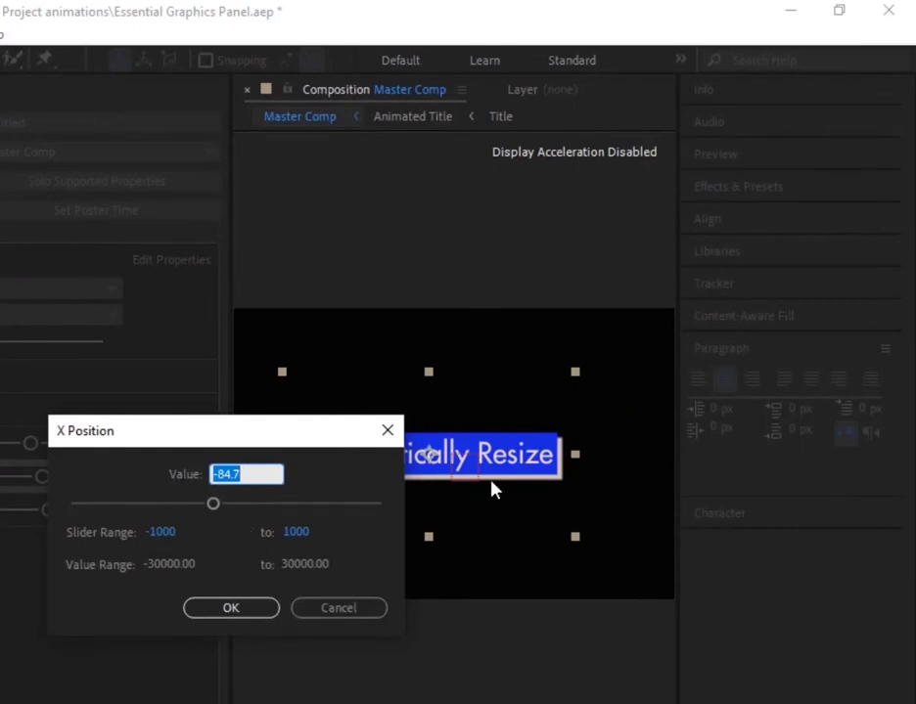
Step: Set X Position's slider range to -1920–1920, then begin editing Y Position's range minimum
{"action": "left_click", "coordinate": [158, 534]}
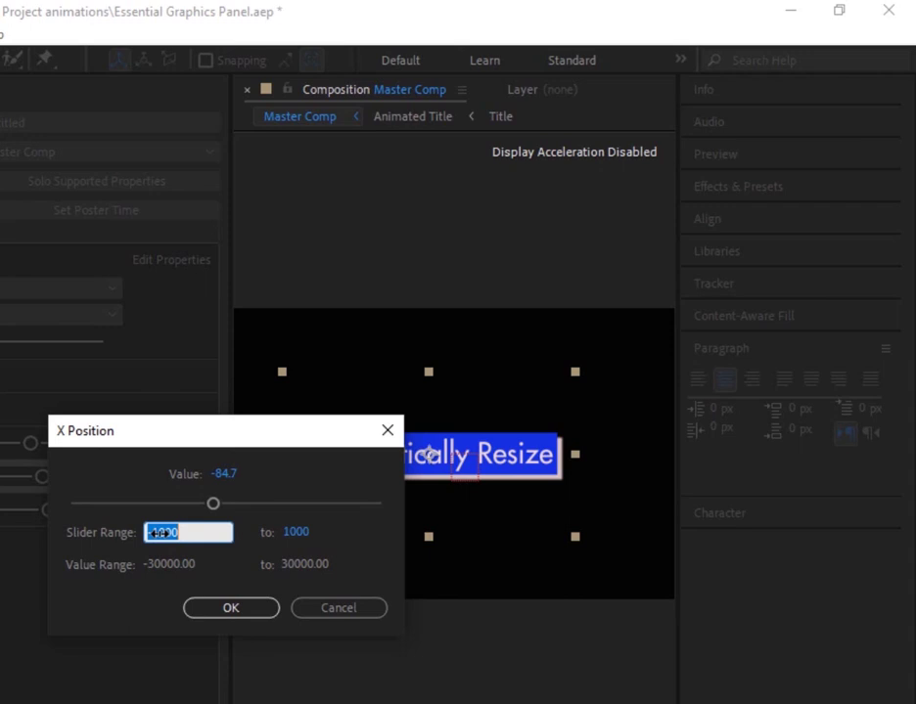
{"action": "type", "text": "-2000"}
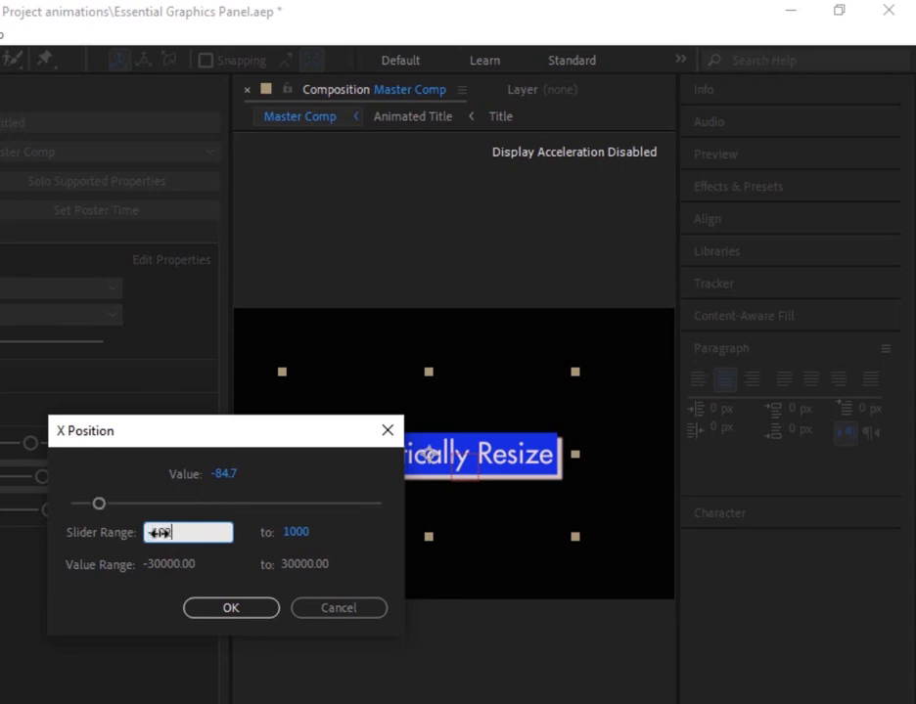
{"action": "left_click", "coordinate": [294, 532]}
{"action": "type", "text": "1920"}
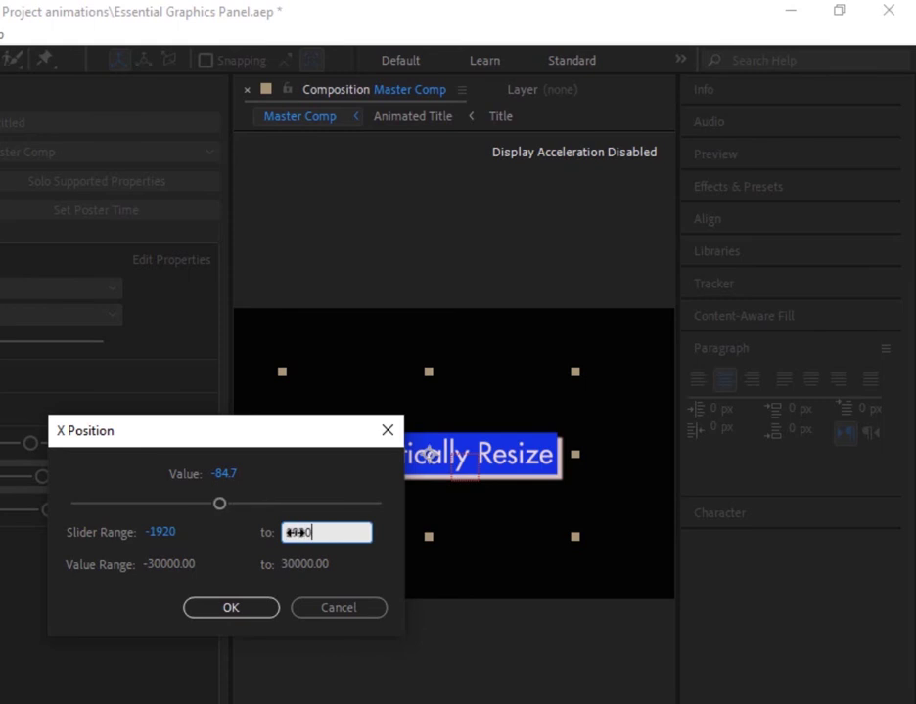
{"action": "left_click", "coordinate": [221, 610]}
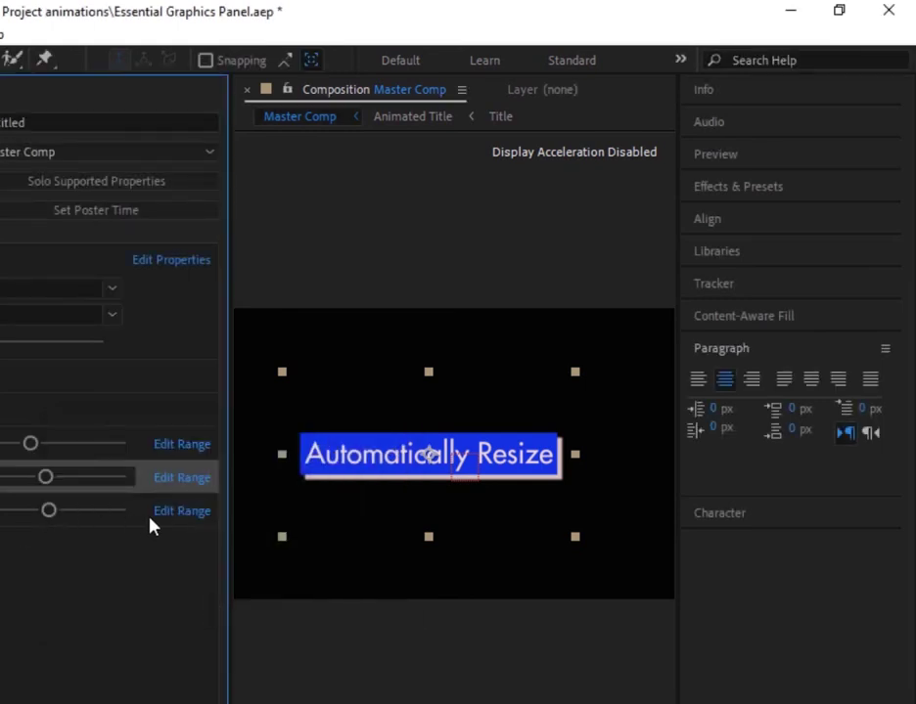
{"action": "left_click", "coordinate": [162, 513]}
{"action": "left_click", "coordinate": [163, 532]}
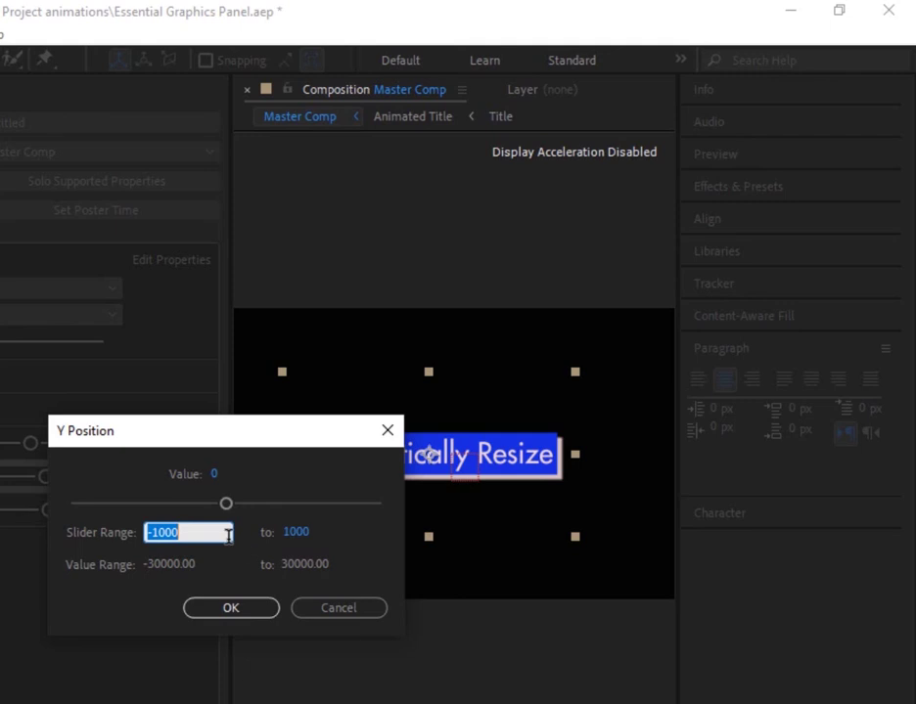
Step: Set the Y Position slider range to -1080 to 1080, then move Y Position to -61
{"action": "type", "text": "-108"}
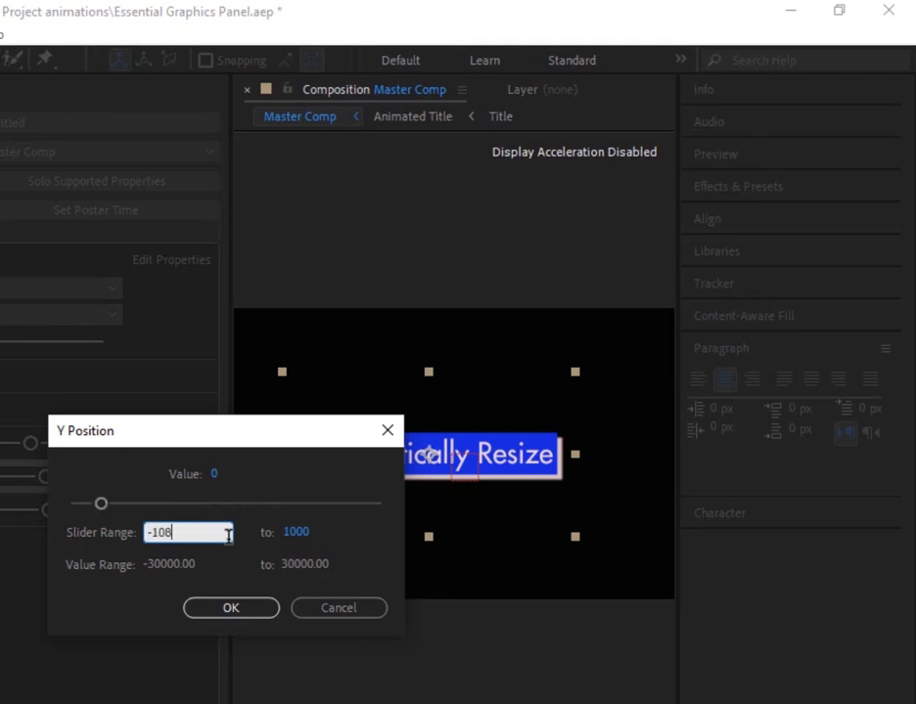
{"action": "type", "text": "0"}
{"action": "left_click", "coordinate": [296, 534]}
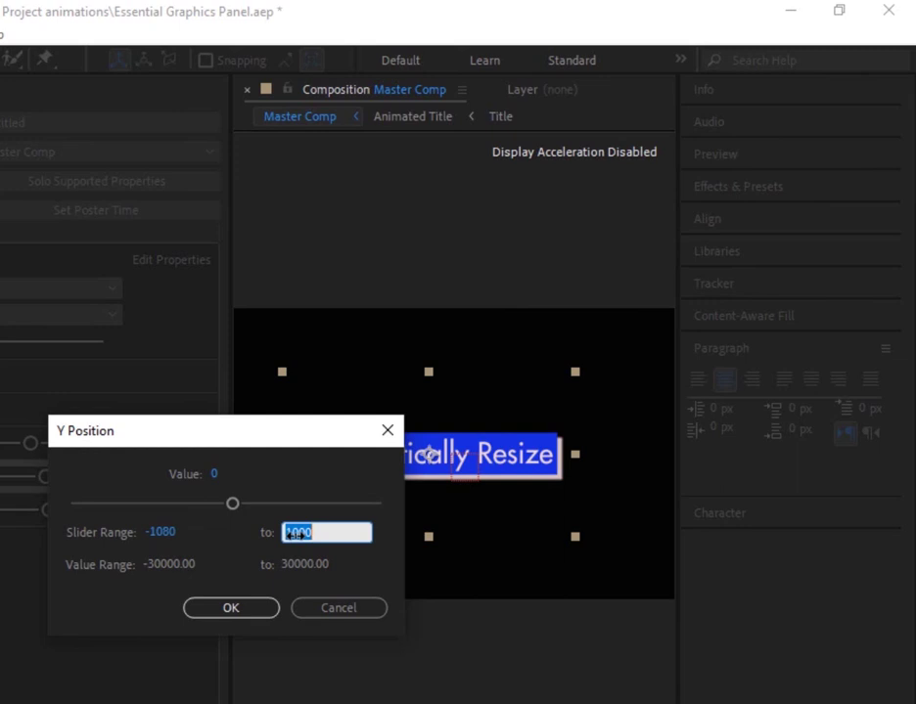
{"action": "type", "text": "1080"}
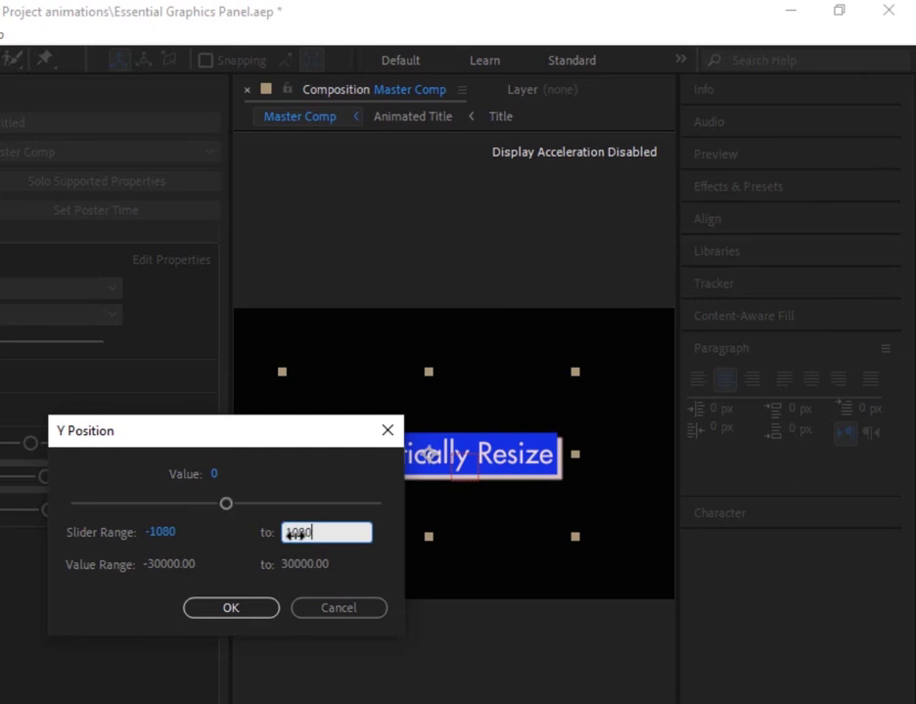
{"action": "left_click", "coordinate": [268, 607]}
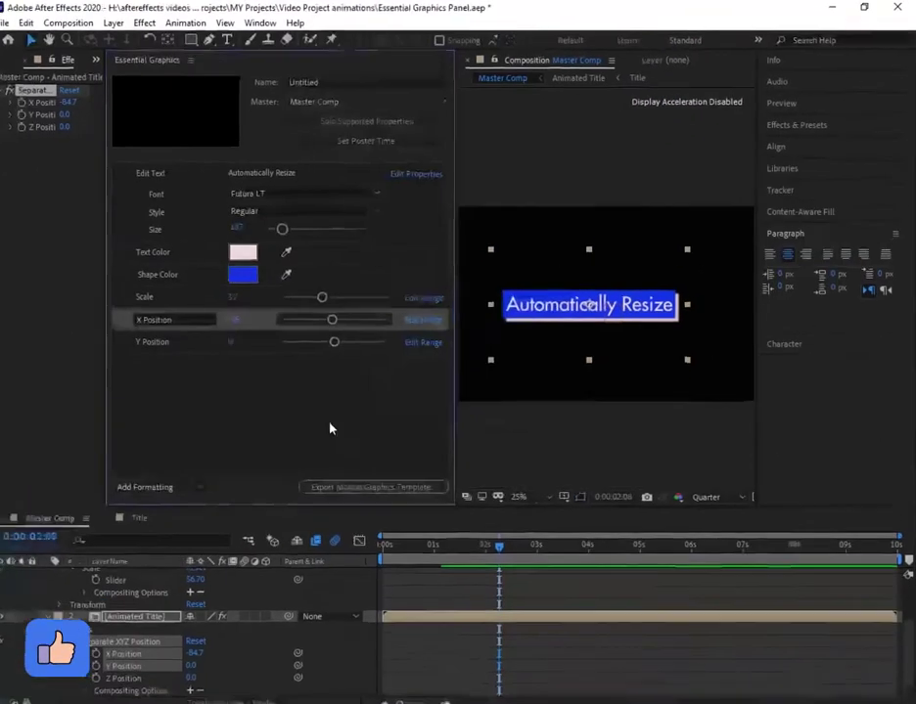
{"action": "mouse_move", "coordinate": [340, 339]}
{"action": "left_mouse_down"}
{"action": "mouse_move", "coordinate": [368, 340]}
{"action": "mouse_move", "coordinate": [314, 342]}
{"action": "mouse_move", "coordinate": [363, 346]}
{"action": "mouse_move", "coordinate": [339, 347]}
{"action": "left_mouse_up"}
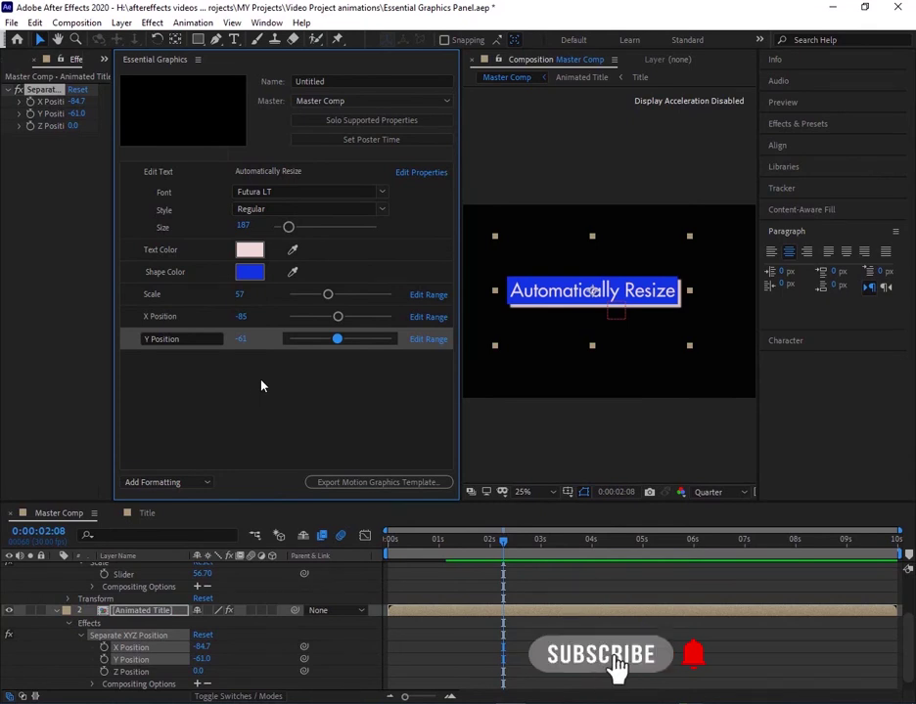
Step: Widen the viewer and add Checkbox Control to the Expression Control layer via the 'checkbox' effect search
{"action": "scroll", "coordinate": [56, 618], "scroll_direction": "up", "scroll_amount": 3}
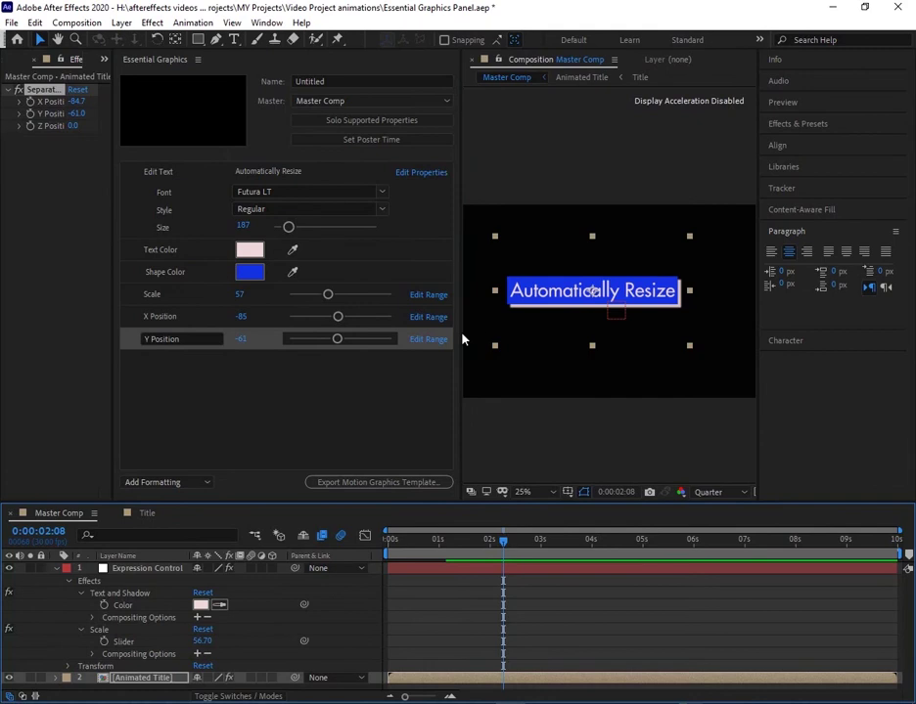
{"action": "left_click_drag", "start_coordinate": [461, 335], "coordinate": [372, 356]}
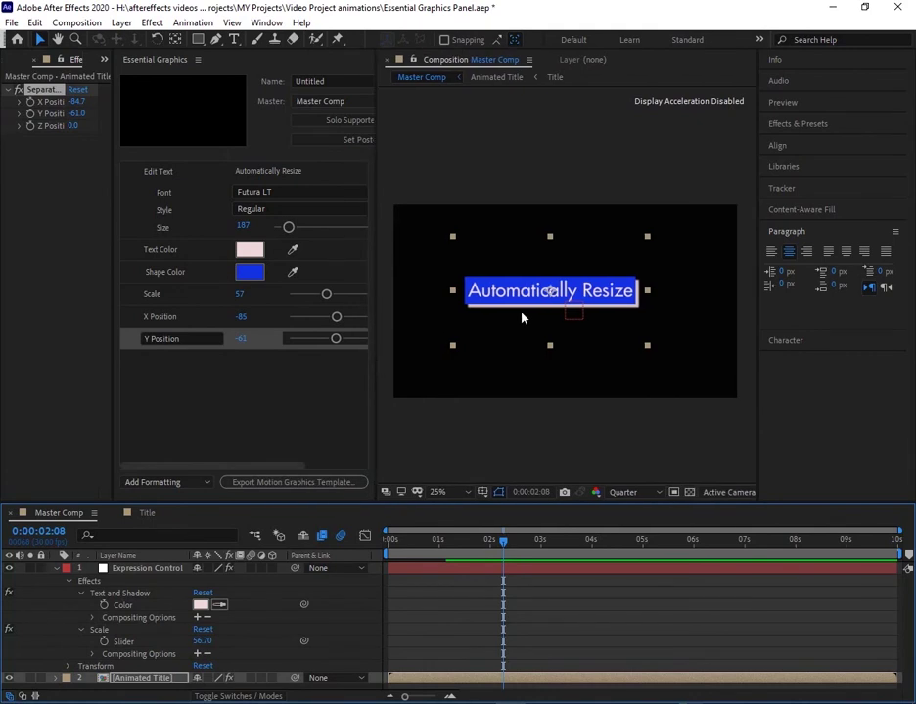
{"action": "left_click", "coordinate": [172, 570]}
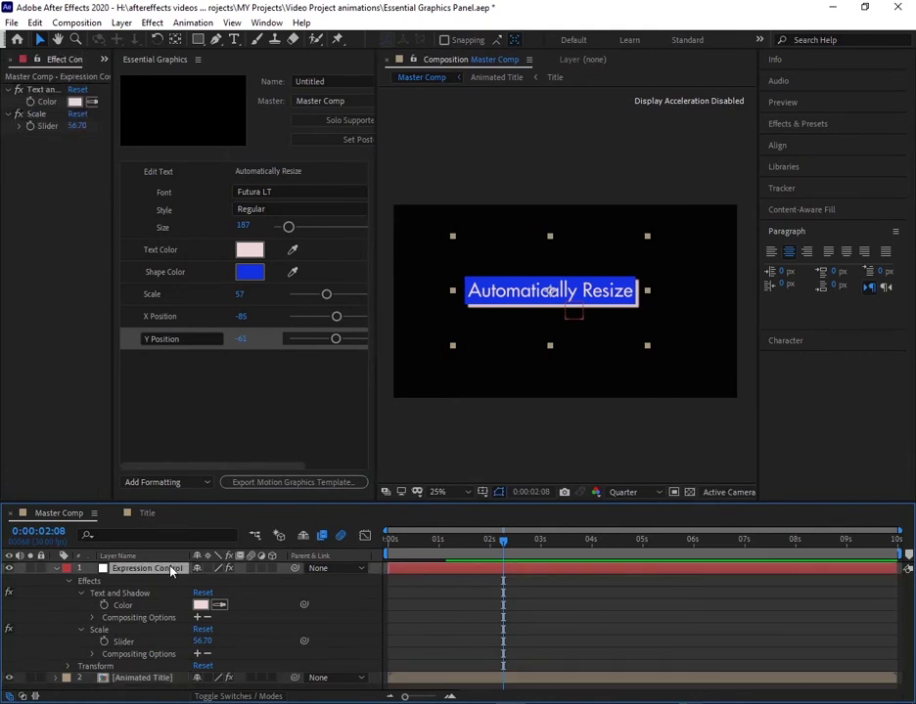
{"action": "key", "text": "ctrl+space"}
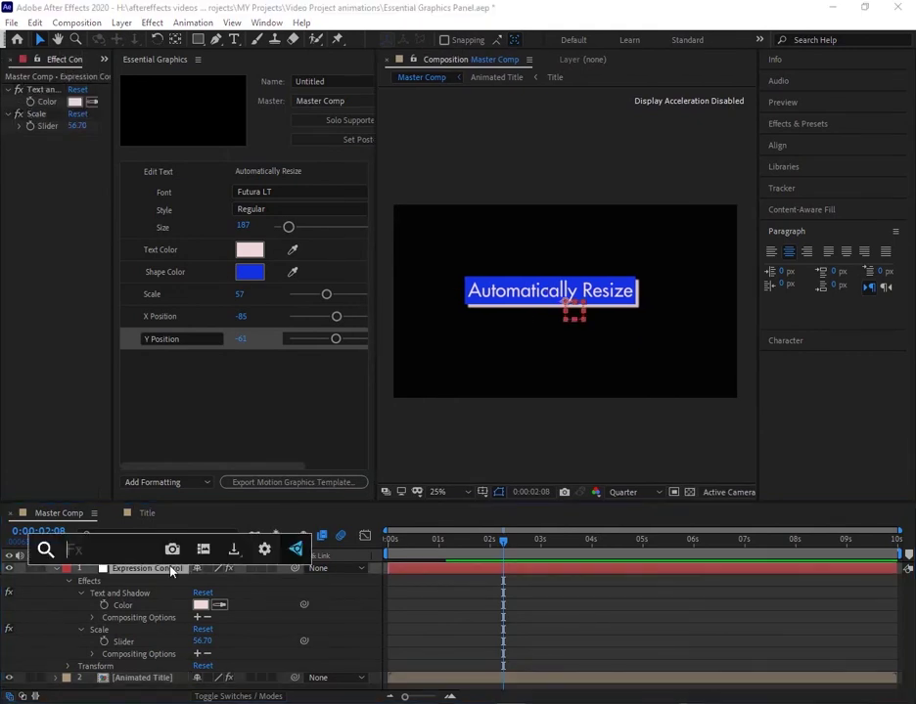
{"action": "type", "text": "ch"}
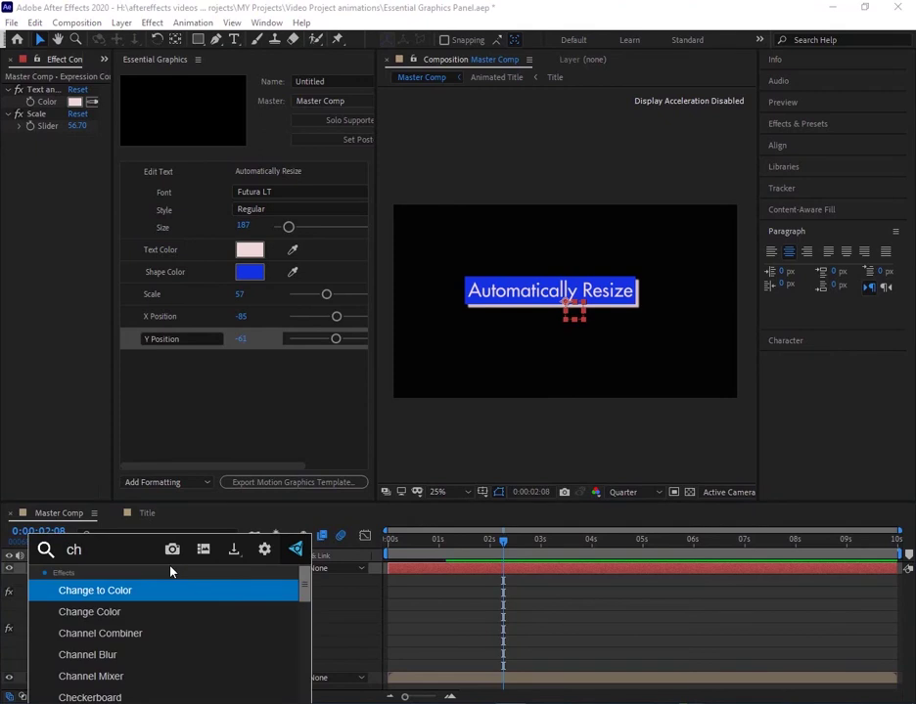
{"action": "type", "text": "eck"}
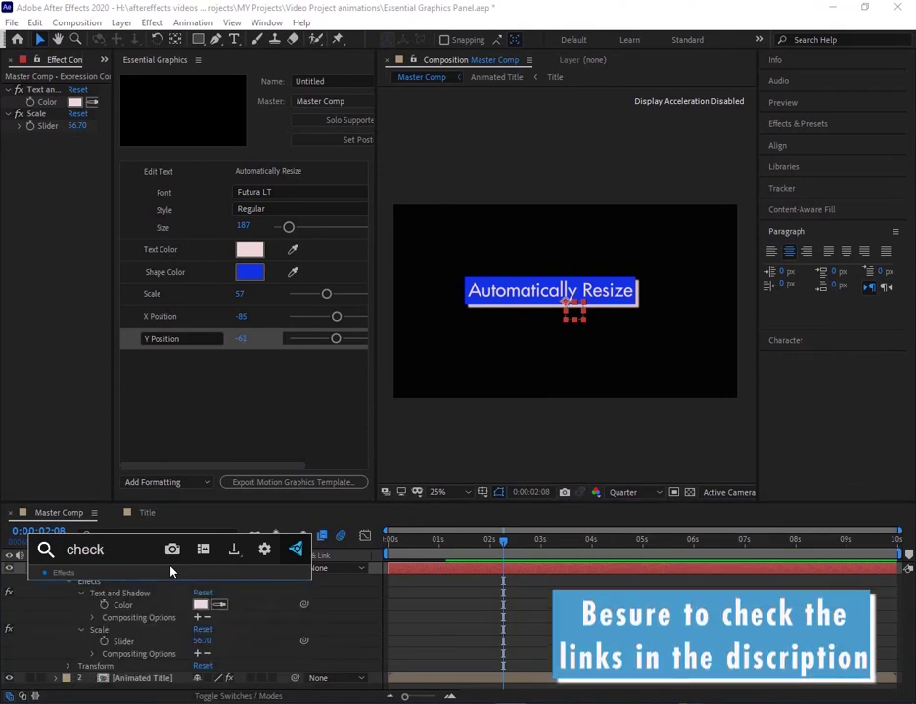
{"action": "type", "text": " box"}
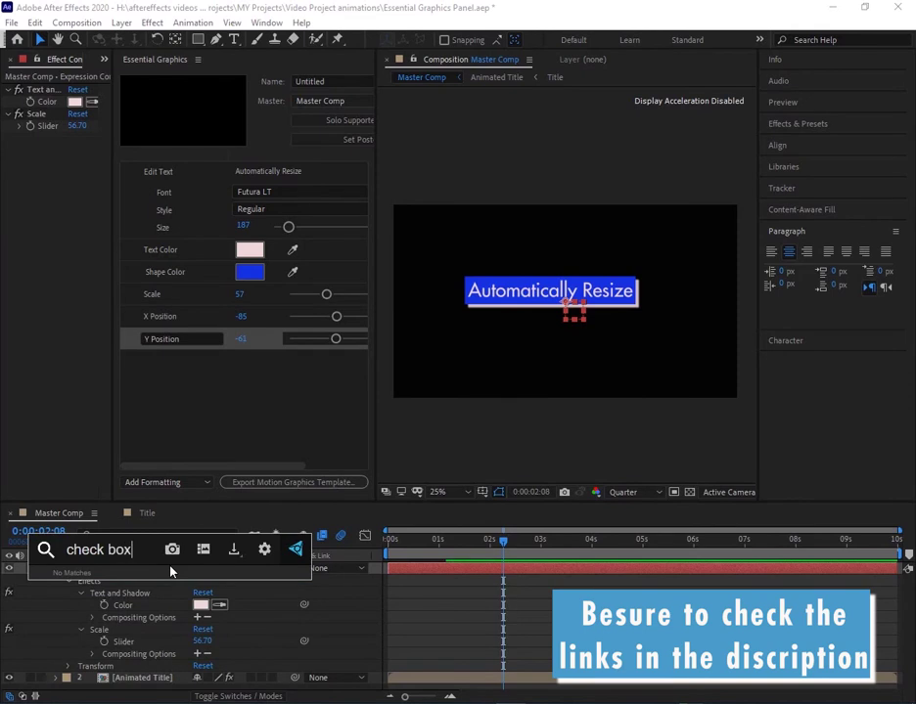
{"action": "key", "text": "Left"}
{"action": "key", "text": "Left"}
{"action": "key", "text": "Left"}
{"action": "key", "text": "BackSpace"}
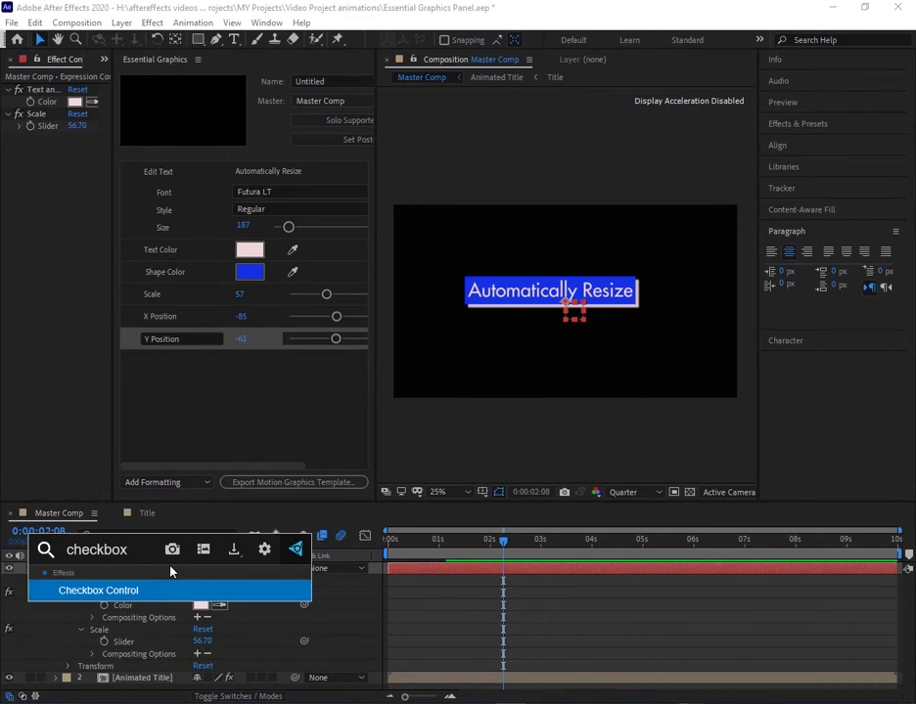
{"action": "left_click", "coordinate": [137, 590]}
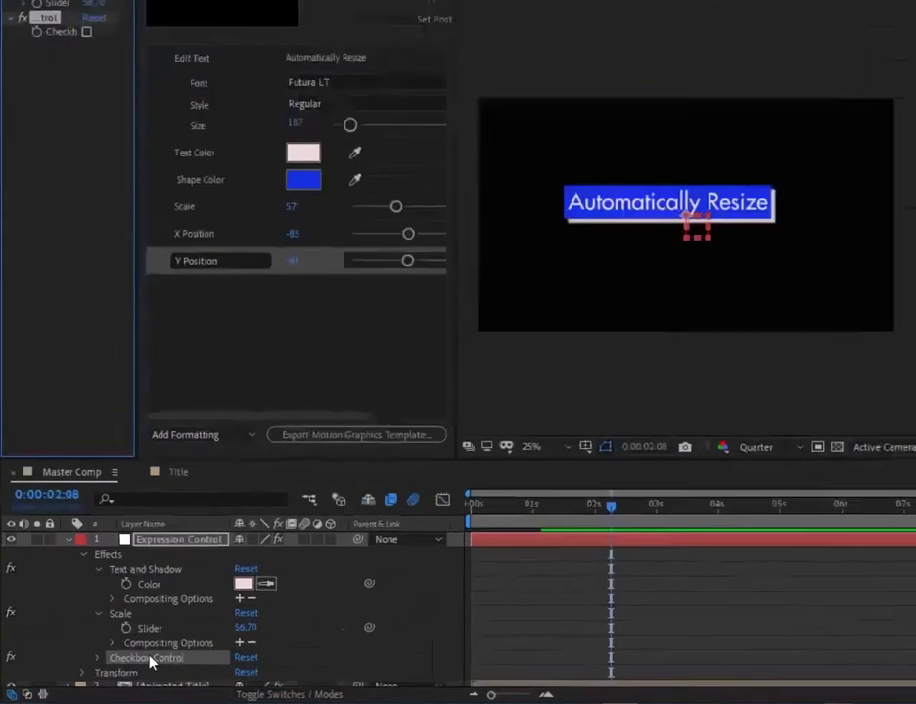
Step: Rename the Checkbox Control effect to 'Dropshadow' and expand it to show its Checkbox
{"action": "right_click", "coordinate": [125, 668]}
{"action": "left_click", "coordinate": [382, 487]}
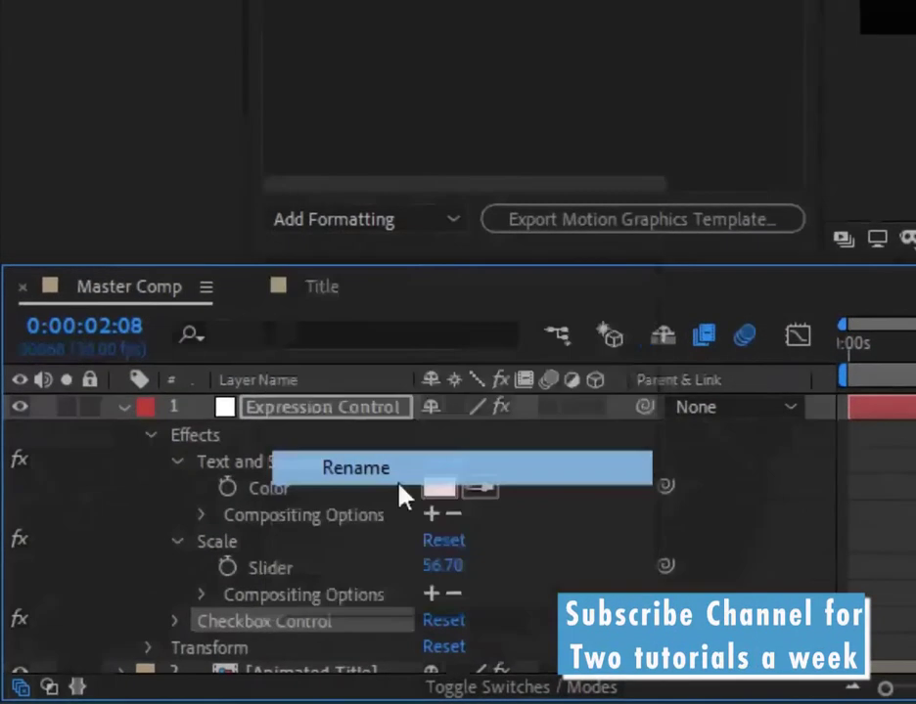
{"action": "type", "text": "Drop"}
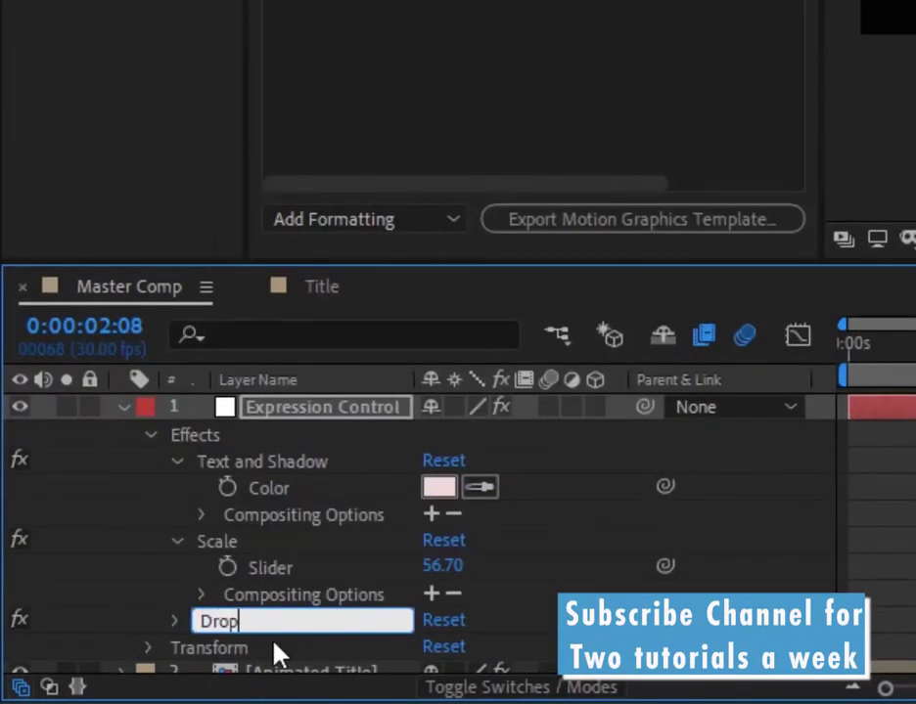
{"action": "type", "text": "w"}
{"action": "key", "text": "BackSpace"}
{"action": "type", "text": "shadow"}
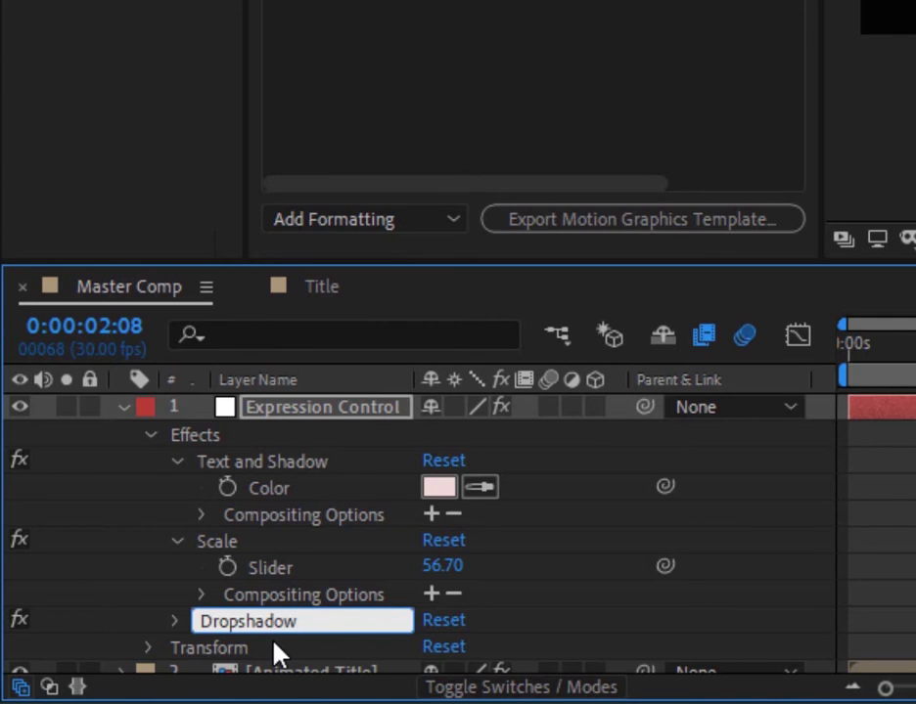
{"action": "key", "text": "Return"}
{"action": "left_click", "coordinate": [176, 604]}
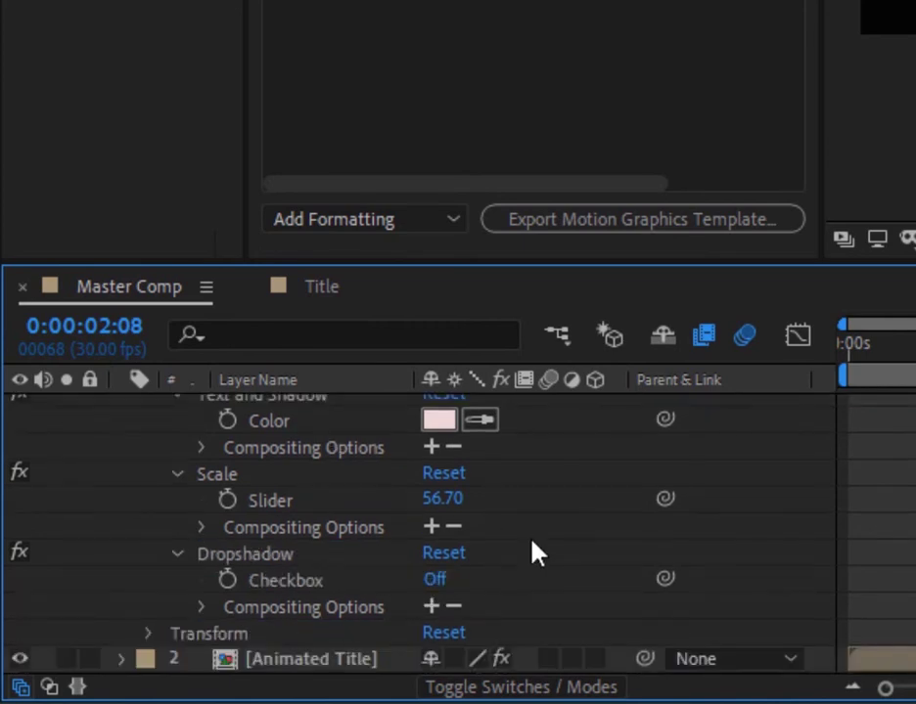
Step: Switch the timeline to the Title comp to view its Drop Shadow properties
{"action": "left_click", "coordinate": [327, 290]}
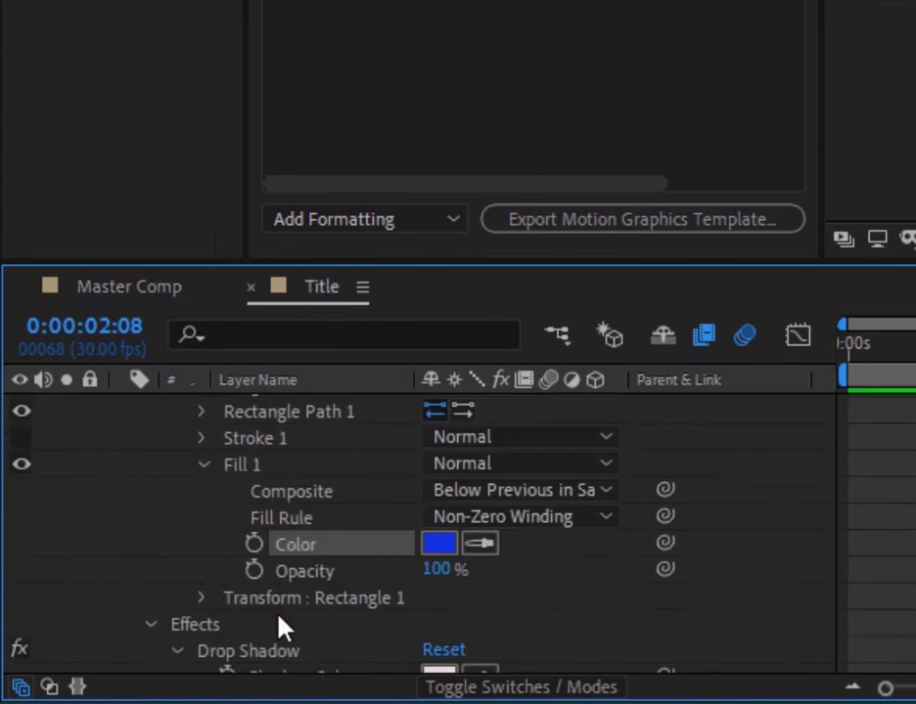
{"action": "scroll", "coordinate": [293, 597], "scroll_direction": "down", "scroll_amount": 2}
{"action": "scroll", "coordinate": [305, 571], "scroll_direction": "down", "scroll_amount": 5}
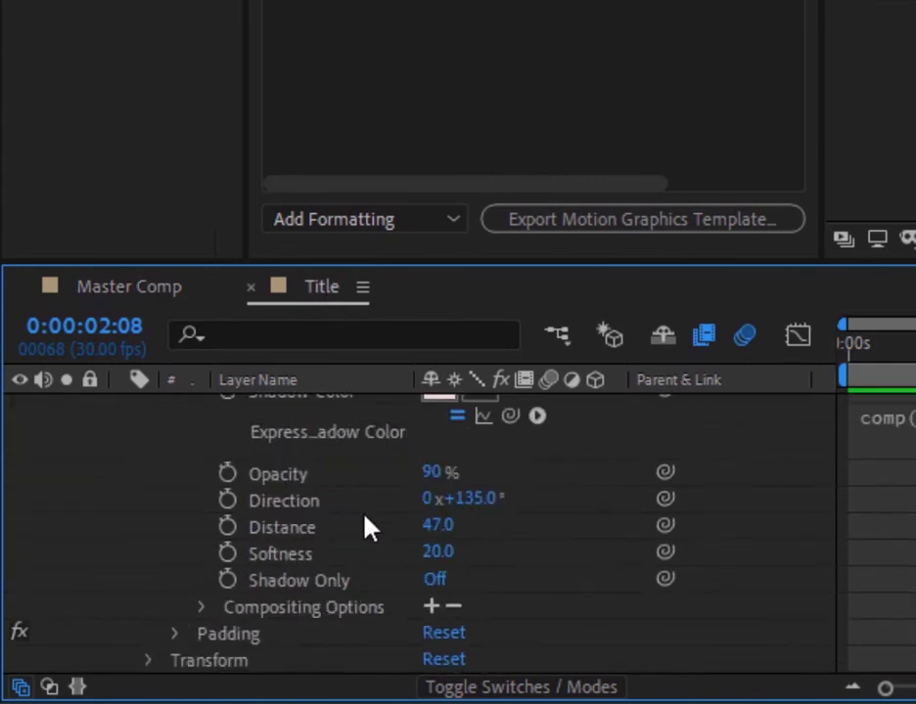
{"action": "scroll", "coordinate": [367, 543], "scroll_direction": "up", "scroll_amount": 3}
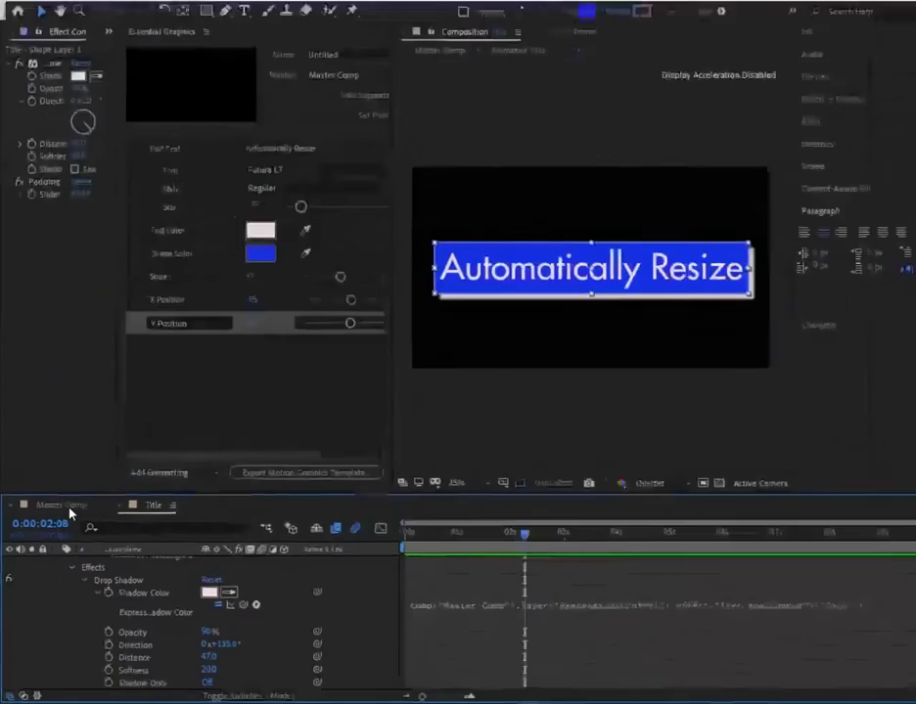
Step: Dock the Master Comp timeline into the left Effect Controls frame
{"action": "left_click", "coordinate": [59, 518]}
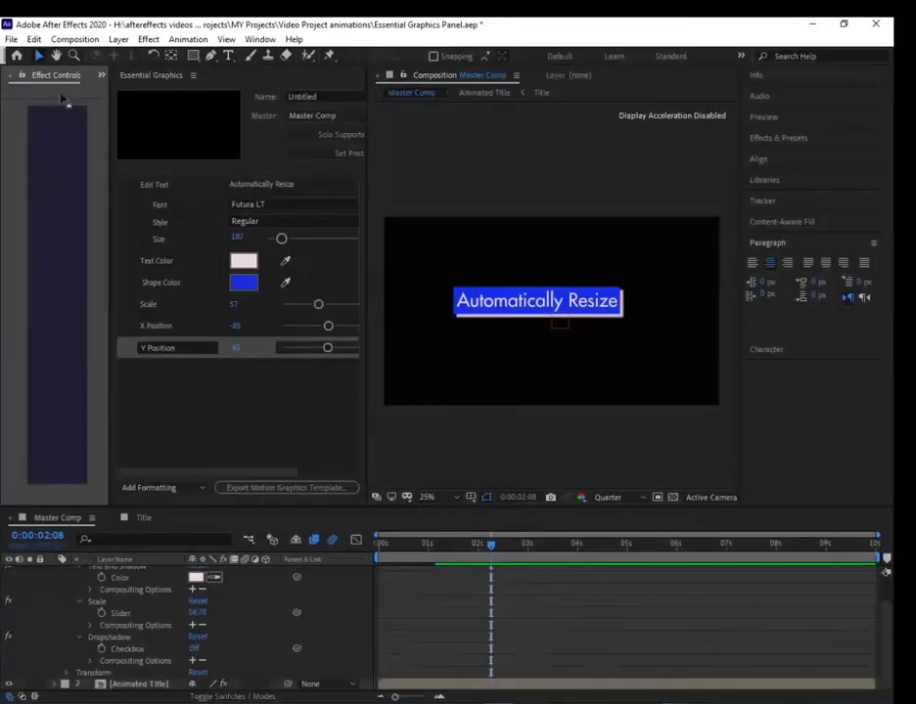
{"action": "left_click", "coordinate": [69, 77]}
{"action": "mouse_move", "coordinate": [70, 74]}
{"action": "left_mouse_down"}
{"action": "mouse_move", "coordinate": [74, 238]}
{"action": "mouse_move", "coordinate": [198, 229]}
{"action": "left_mouse_up"}
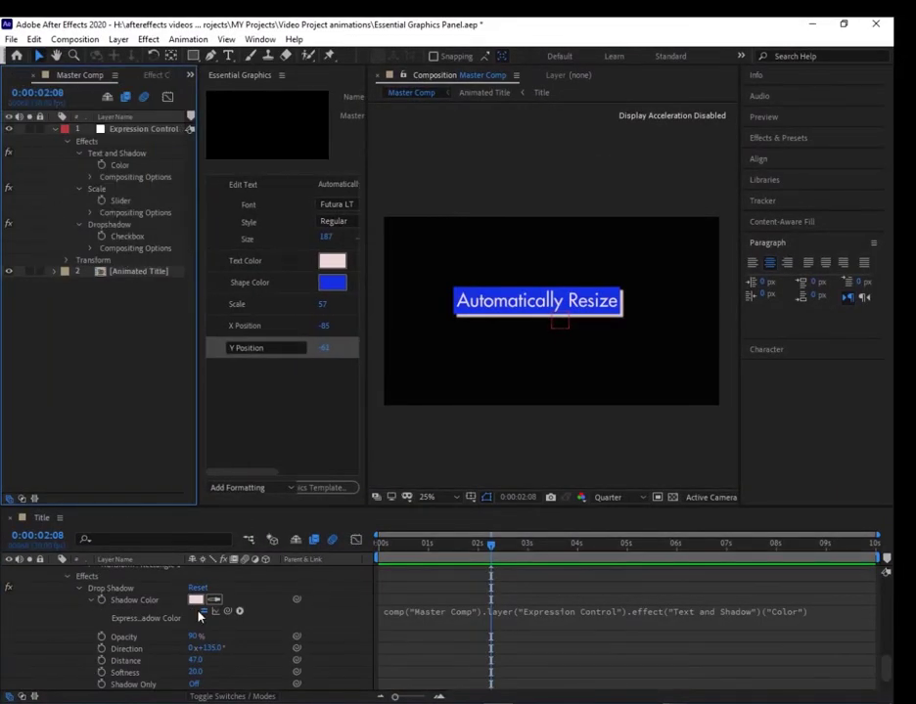
Step: Add an expression to Drop Shadow Opacity, linking it to the Dropshadow Checkbox
{"action": "left_click", "coordinate": [102, 639], "text": "alt"}
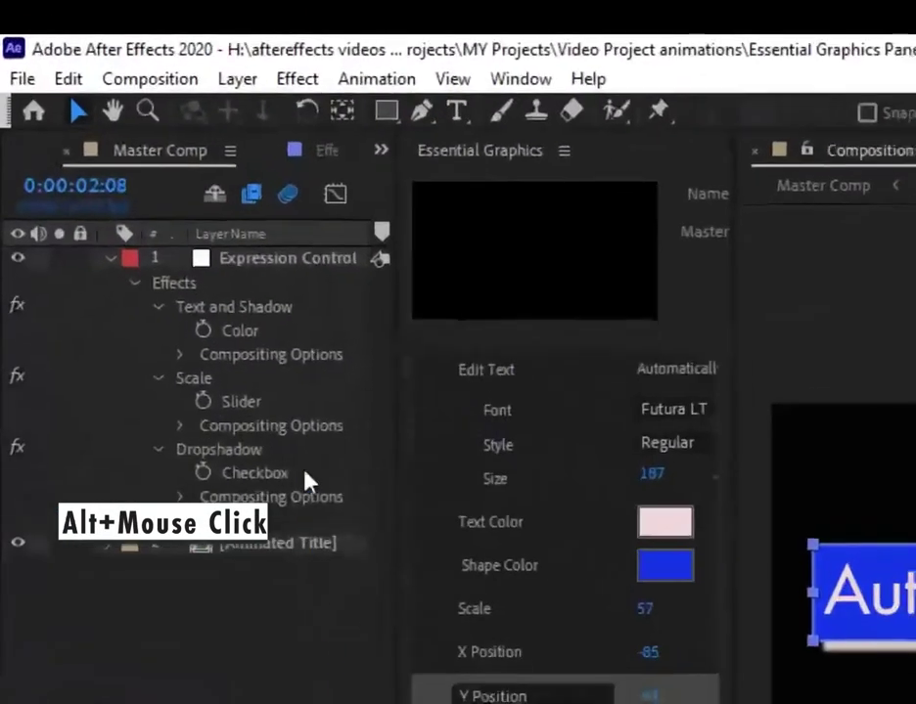
{"action": "left_click_drag", "start_coordinate": [307, 479], "coordinate": [260, 489]}
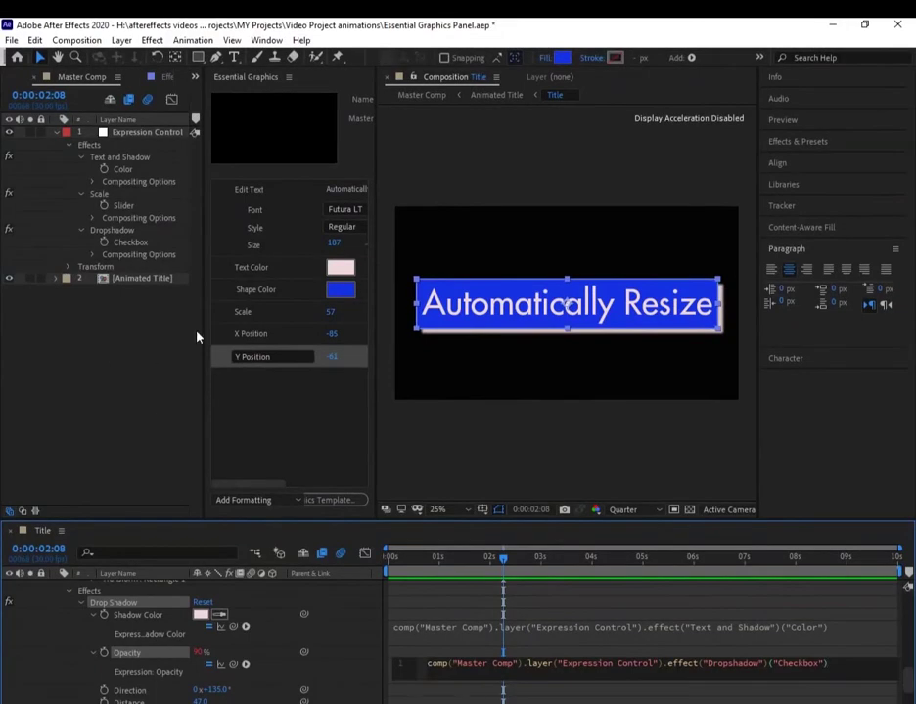
{"action": "left_click_drag", "start_coordinate": [207, 308], "coordinate": [271, 307]}
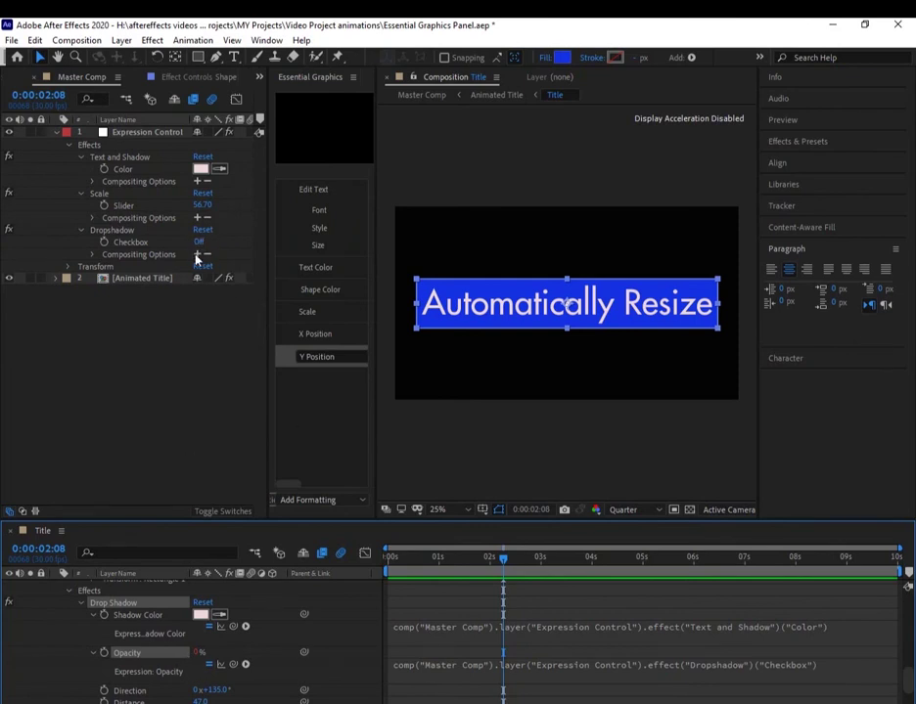
Step: Toggle the checkbox, then append *100 to the Opacity expression
{"action": "left_click", "coordinate": [200, 242]}
{"action": "left_click", "coordinate": [200, 243]}
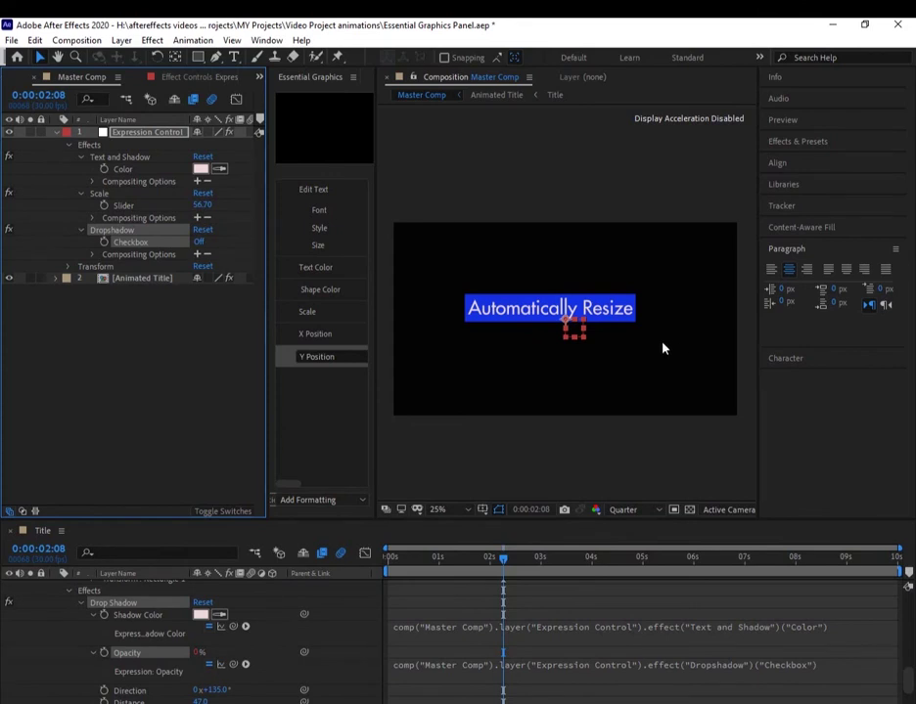
{"action": "left_click", "coordinate": [609, 665]}
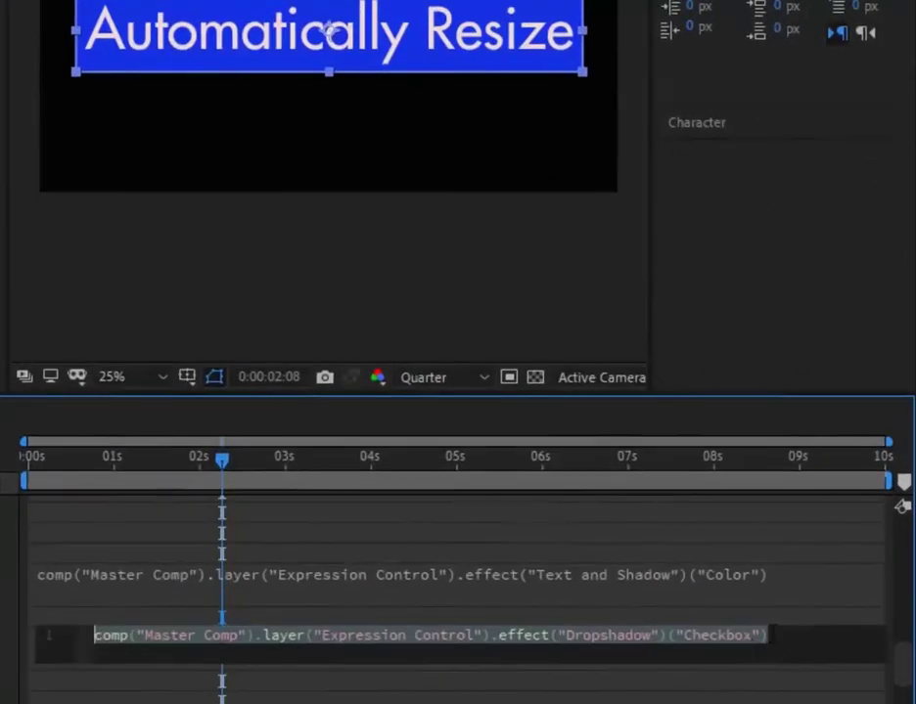
{"action": "left_click", "coordinate": [768, 634]}
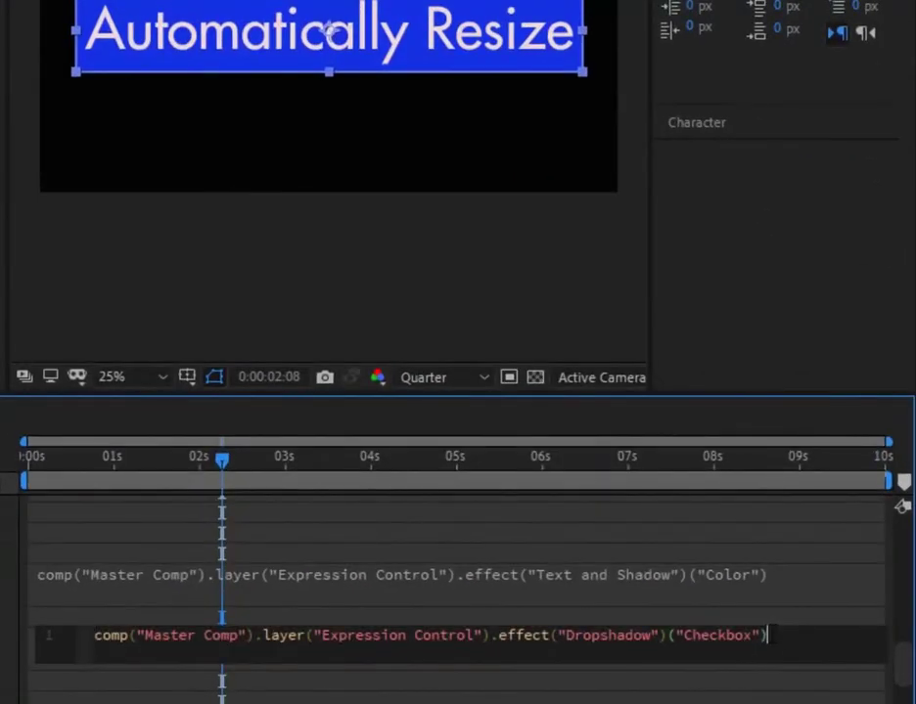
{"action": "type", "text": "*"}
{"action": "type", "text": "100"}
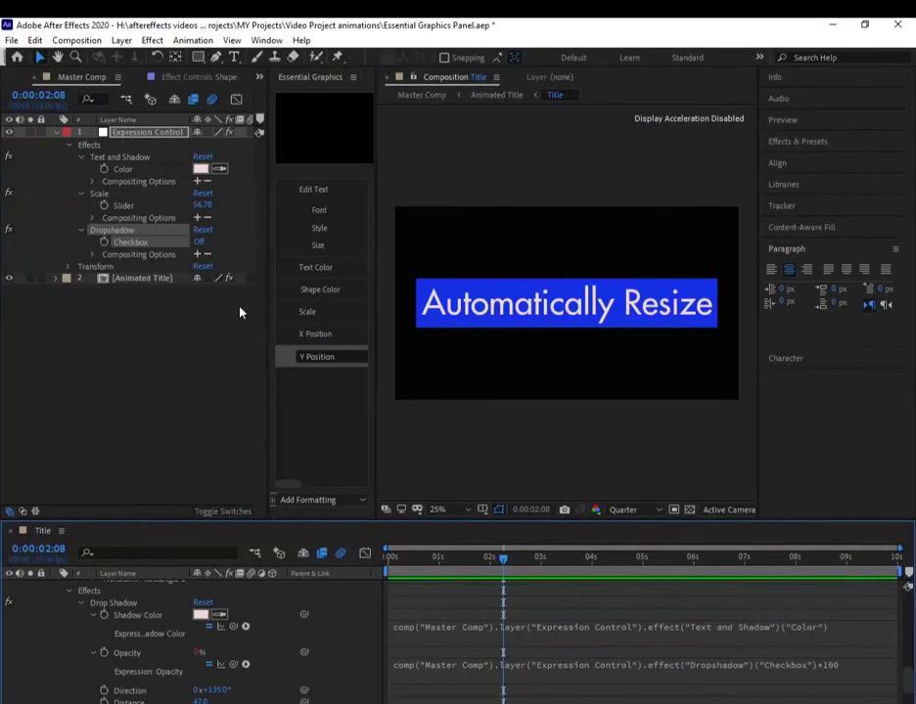
Step: Toggle the Dropshadow checkbox on and off to test the shadow, then widen Essential Graphics
{"action": "left_click", "coordinate": [200, 242]}
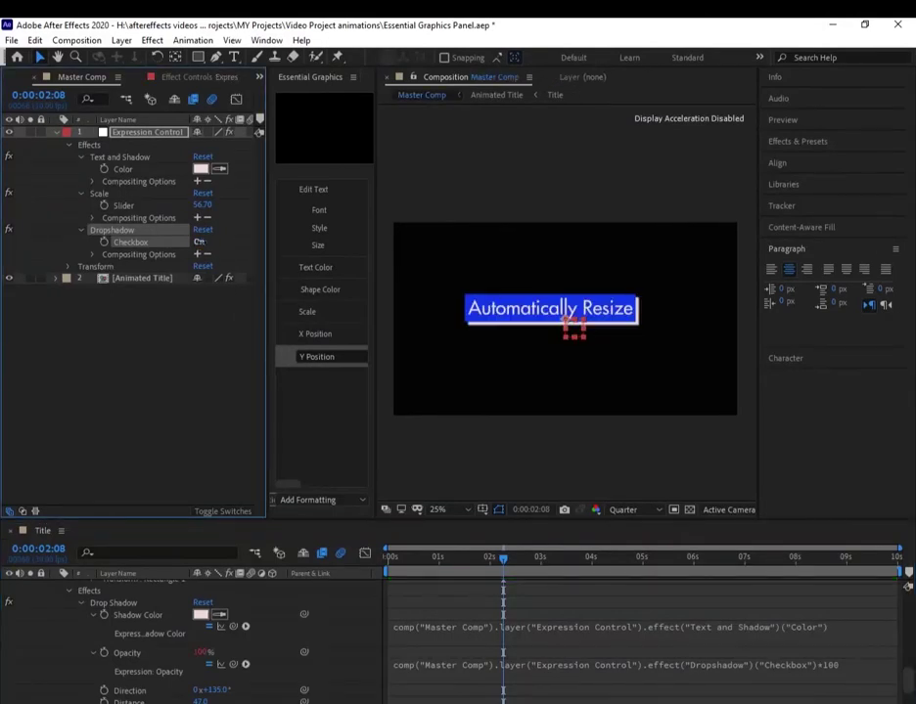
{"action": "left_click", "coordinate": [199, 242]}
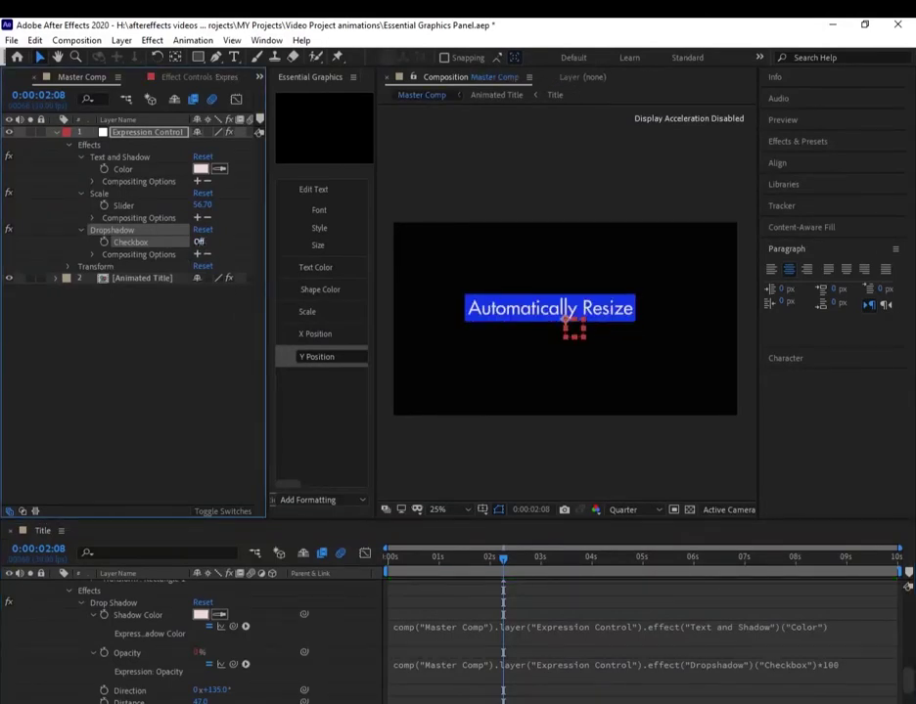
{"action": "left_click", "coordinate": [198, 242]}
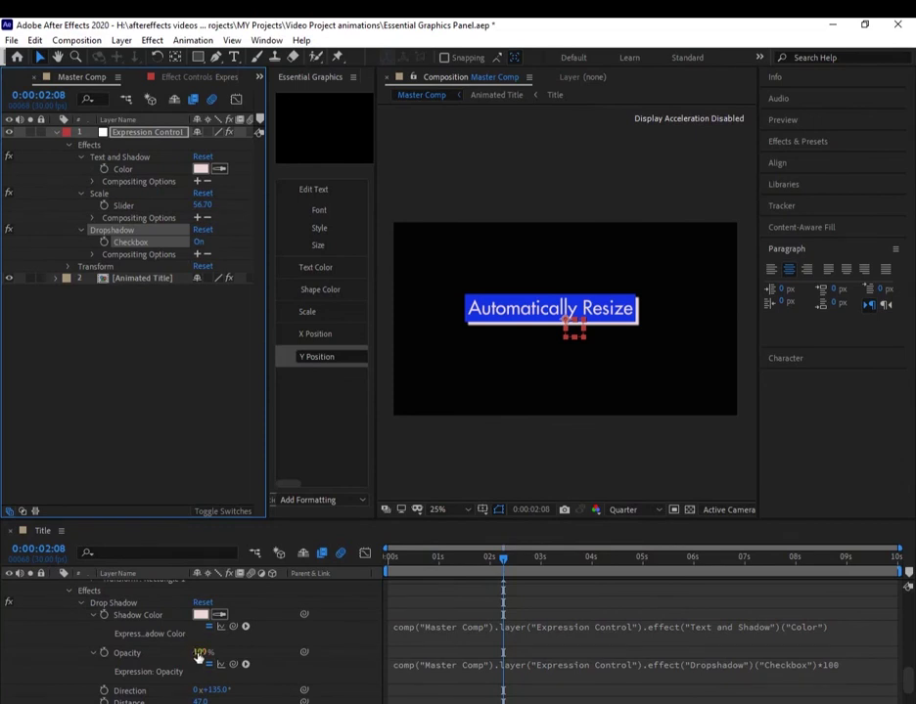
{"action": "left_click", "coordinate": [198, 243]}
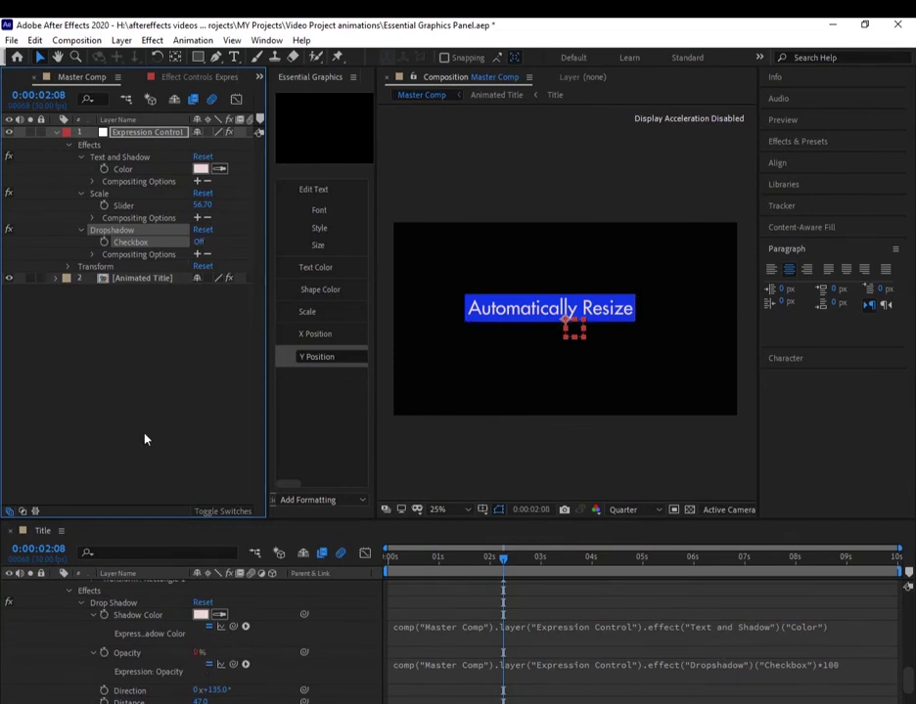
{"action": "left_click_drag", "start_coordinate": [375, 369], "coordinate": [445, 370]}
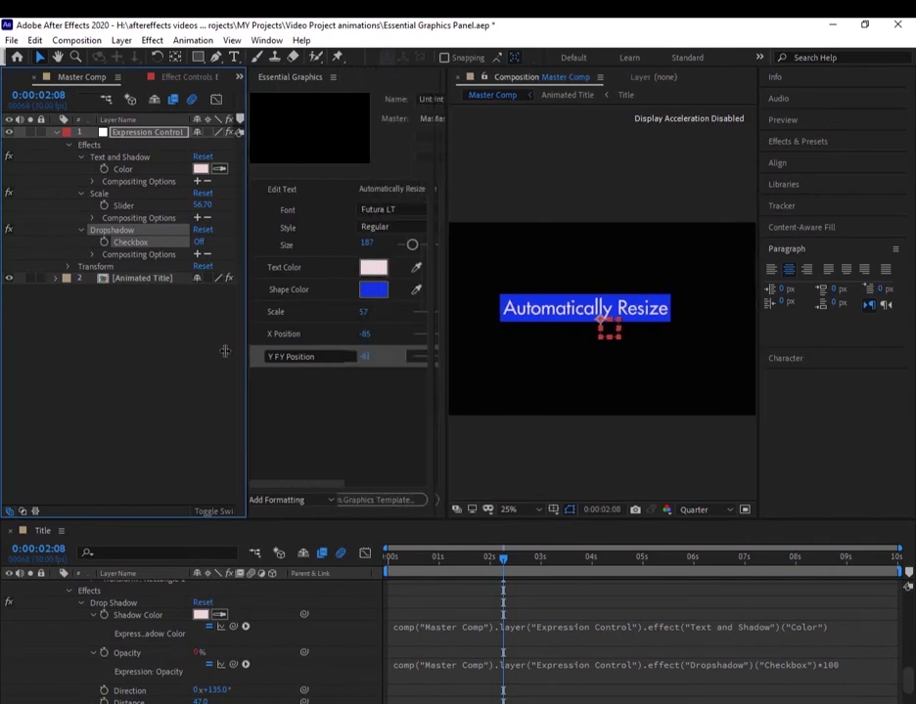
{"action": "left_click_drag", "start_coordinate": [269, 356], "coordinate": [211, 357]}
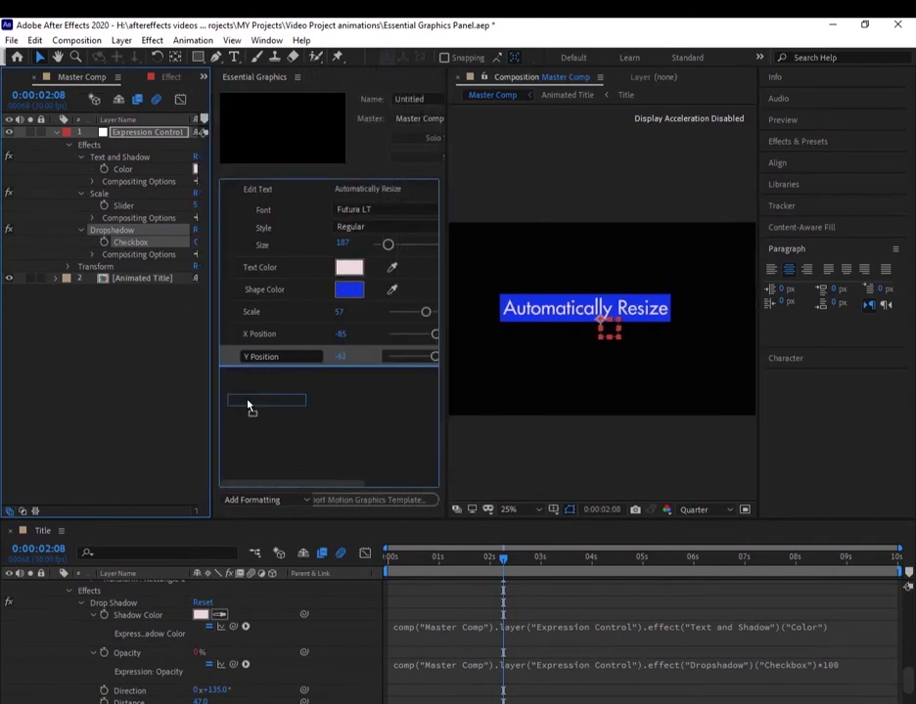
Step: Add the Checkbox property to Essential Graphics and label it 'Dropshadow'
{"action": "left_click_drag", "start_coordinate": [125, 244], "coordinate": [257, 392]}
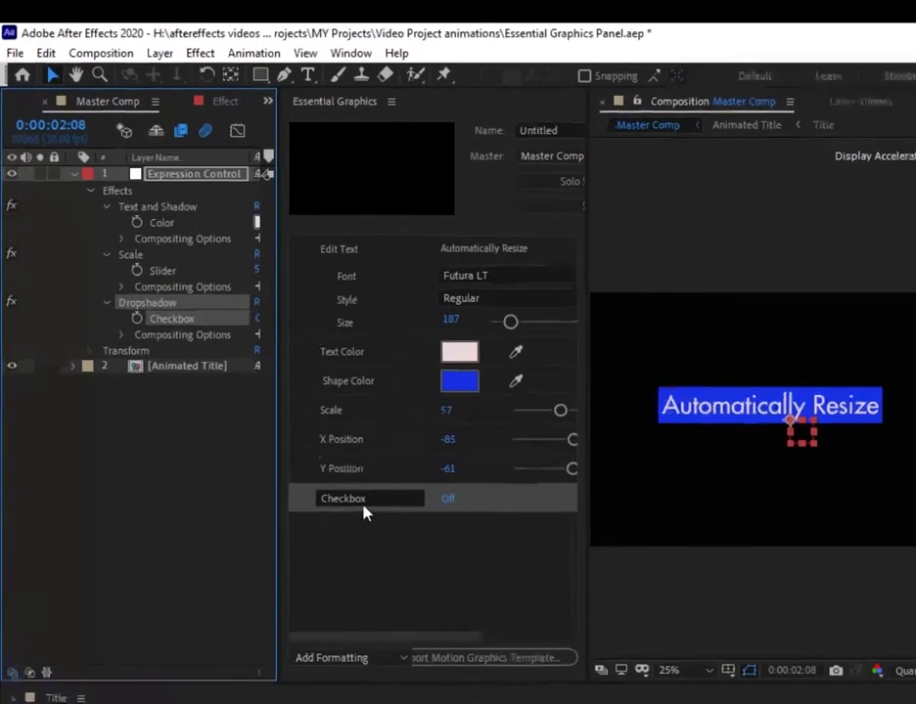
{"action": "left_click", "coordinate": [294, 388]}
{"action": "key", "text": "BackSpace"}
{"action": "key", "text": "BackSpace"}
{"action": "key", "text": "BackSpace"}
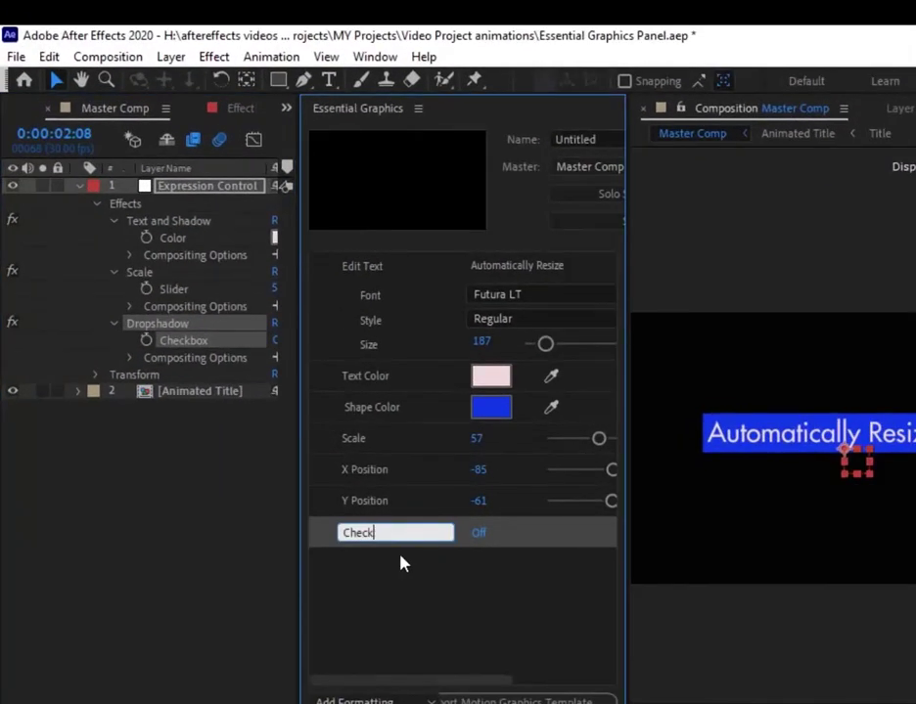
{"action": "key", "text": "BackSpace"}
{"action": "key", "text": "BackSpace"}
{"action": "key", "text": "BackSpace"}
{"action": "key", "text": "BackSpace"}
{"action": "type", "text": "D"}
{"action": "type", "text": "ropsha"}
{"action": "type", "text": "dow"}
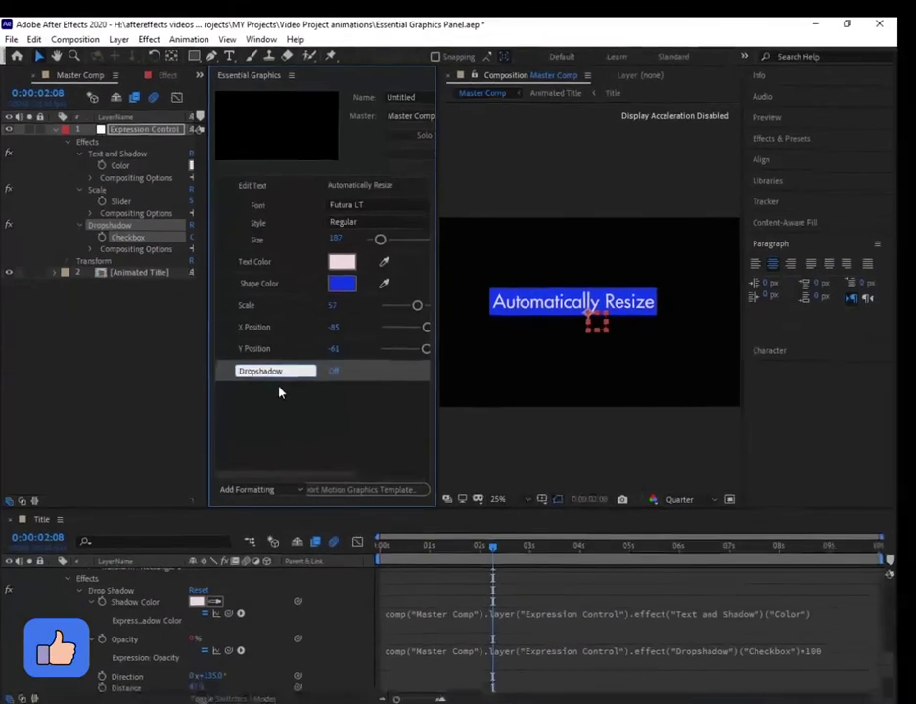
{"action": "key", "text": "Return"}
Step: Switch the Dropshadow control On, giving the title's shadow 100% opacity
{"action": "left_click", "coordinate": [332, 370]}
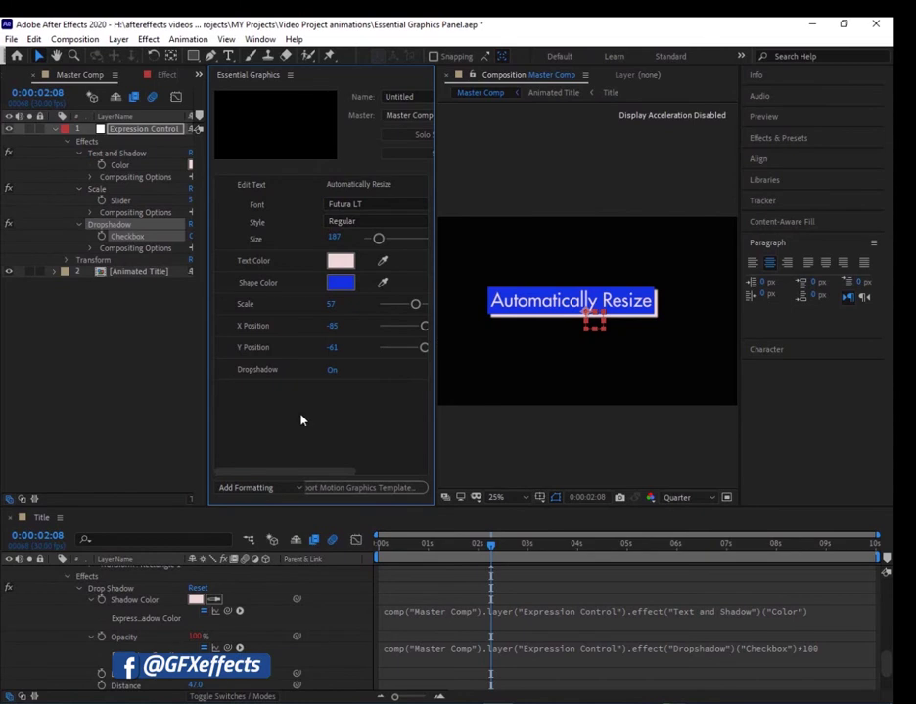
{"action": "scroll", "coordinate": [101, 636], "scroll_direction": "up", "scroll_amount": 2}
{"action": "scroll", "coordinate": [102, 636], "scroll_direction": "up", "scroll_amount": 2}
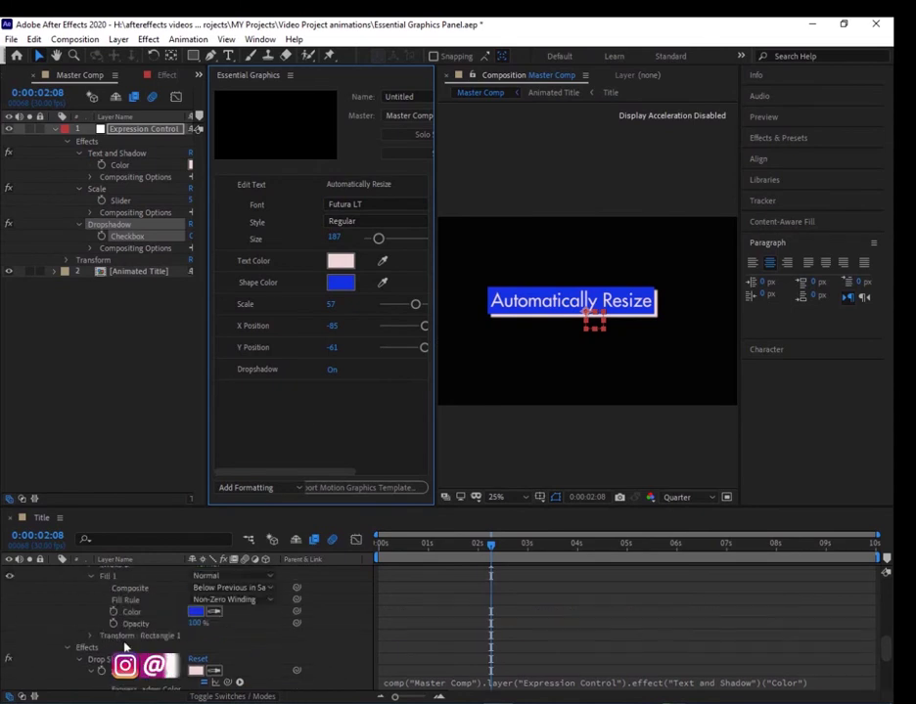
{"action": "scroll", "coordinate": [112, 640], "scroll_direction": "up", "scroll_amount": 2}
{"action": "scroll", "coordinate": [125, 649], "scroll_direction": "down", "scroll_amount": 2}
{"action": "scroll", "coordinate": [125, 647], "scroll_direction": "down", "scroll_amount": 1}
{"action": "scroll", "coordinate": [125, 648], "scroll_direction": "down", "scroll_amount": 3}
{"action": "scroll", "coordinate": [126, 648], "scroll_direction": "down", "scroll_amount": 2}
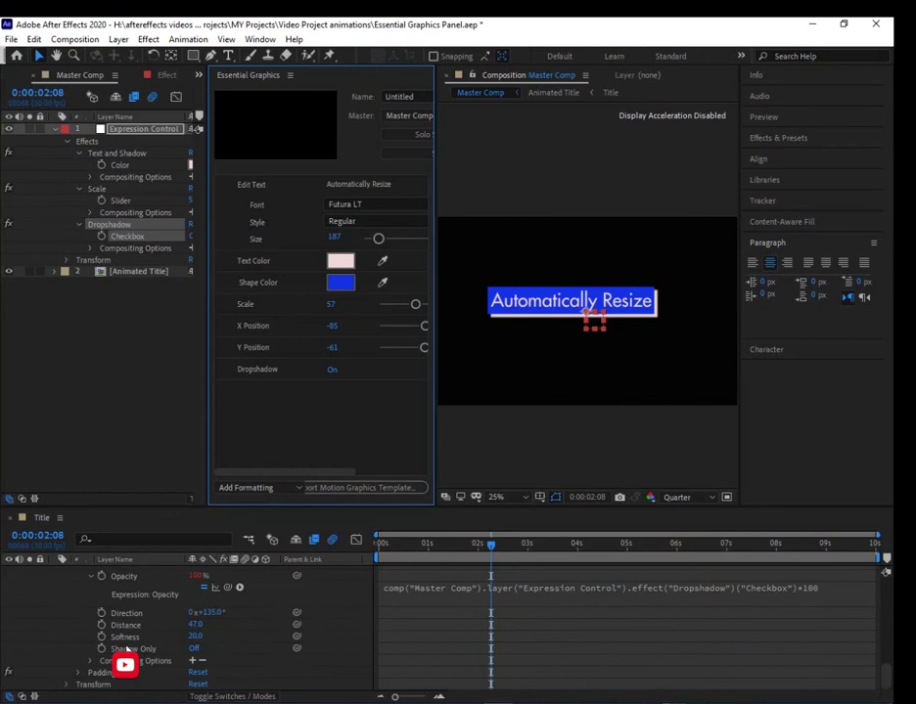
Step: Add shadow Distance and Softness to Essential Graphics, with Distance 30 and Softness 24
{"action": "left_click", "coordinate": [125, 626]}
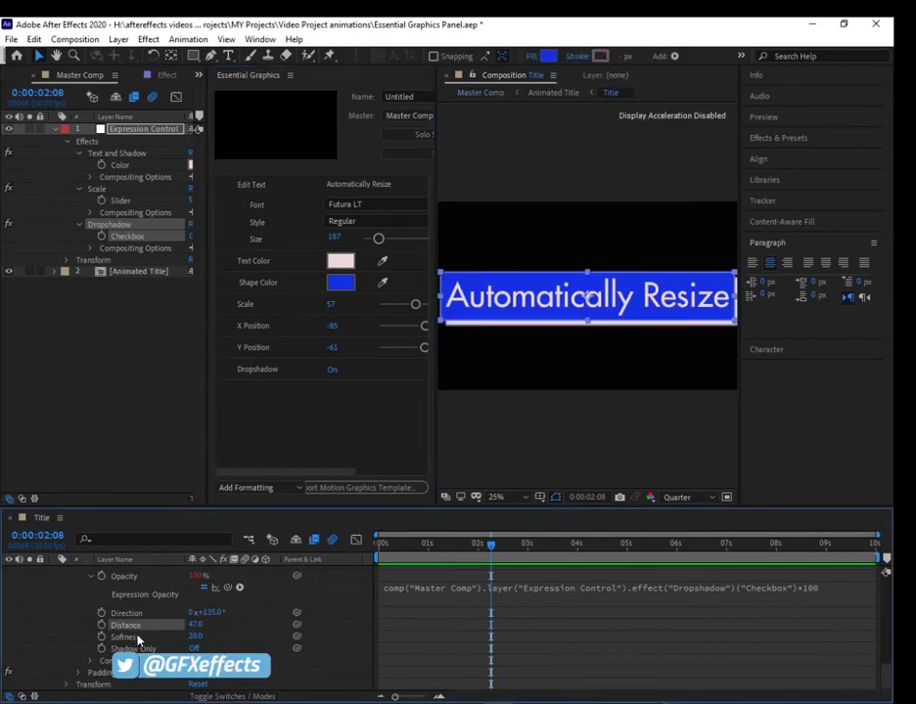
{"action": "left_click", "coordinate": [127, 637], "text": "ctrl"}
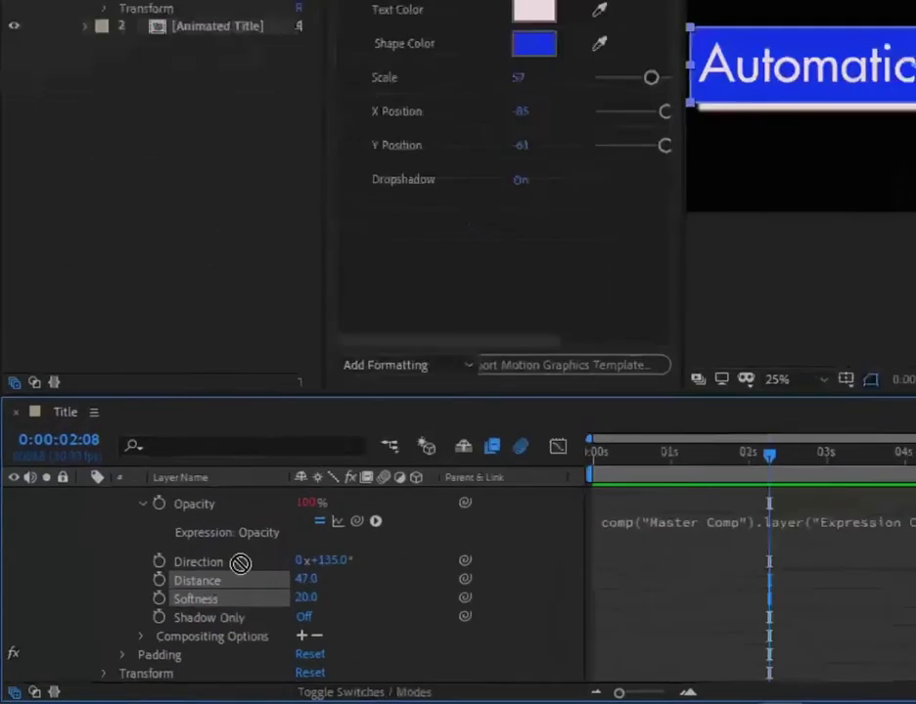
{"action": "left_click_drag", "start_coordinate": [240, 563], "coordinate": [420, 232]}
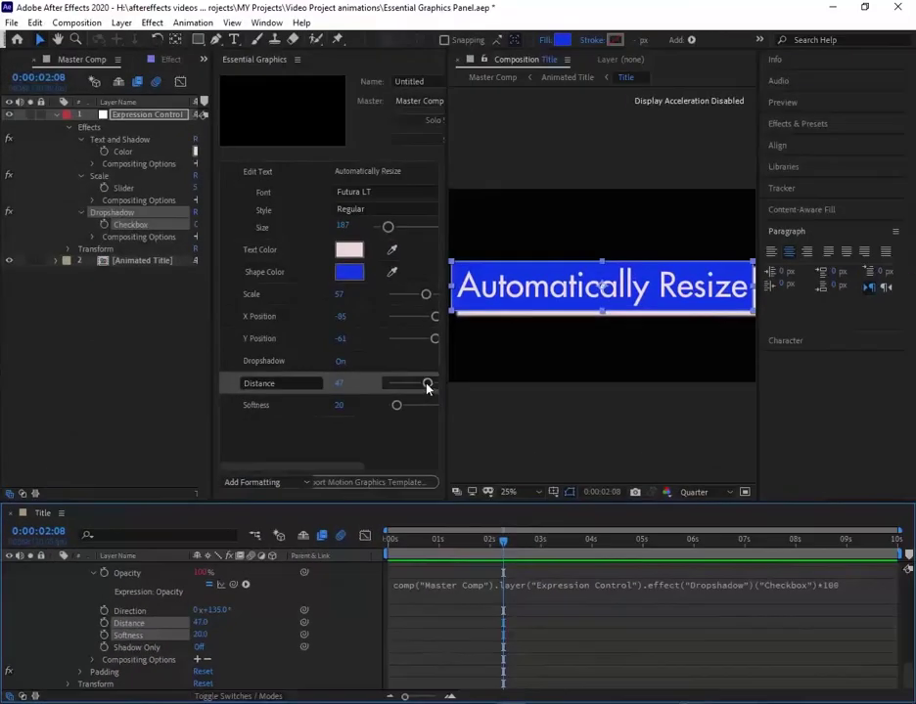
{"action": "mouse_move", "coordinate": [427, 385]}
{"action": "left_mouse_down"}
{"action": "mouse_move", "coordinate": [374, 383]}
{"action": "mouse_move", "coordinate": [361, 407]}
{"action": "left_mouse_up"}
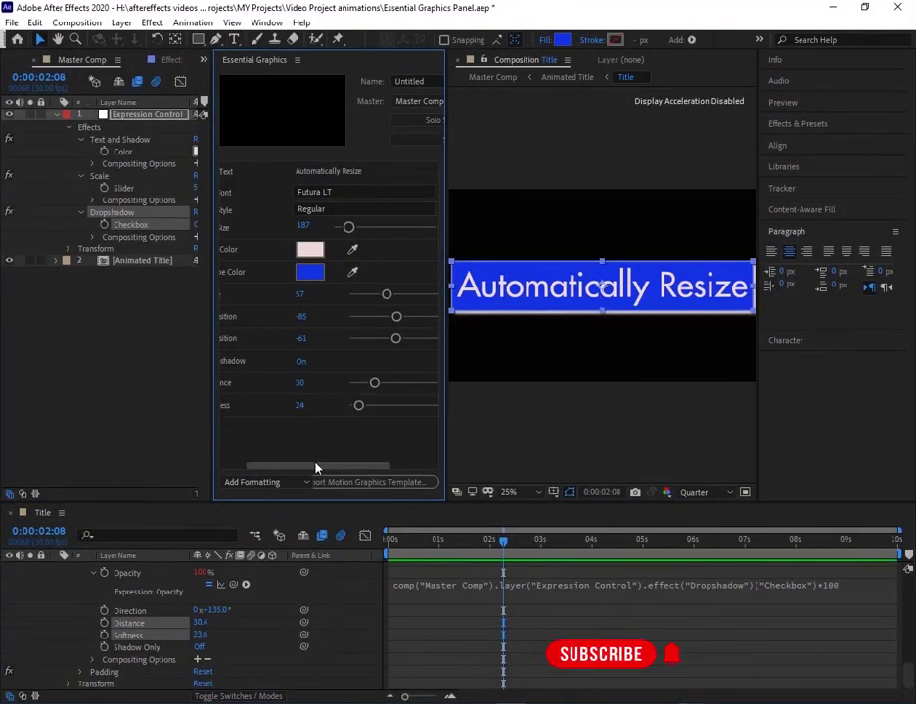
{"action": "left_click_drag", "start_coordinate": [315, 468], "coordinate": [288, 469]}
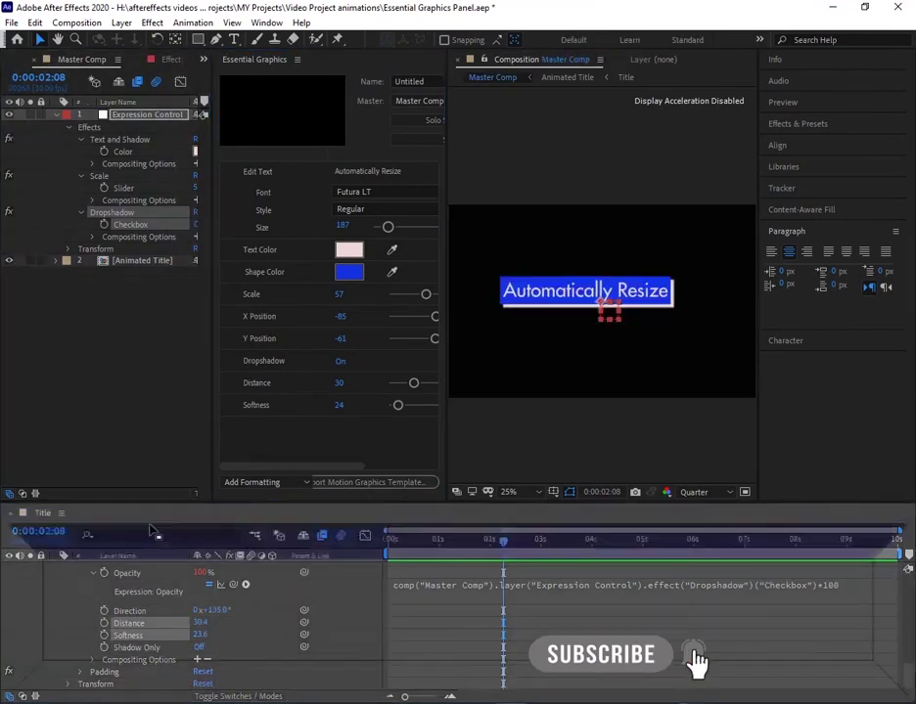
{"action": "left_click_drag", "start_coordinate": [71, 61], "coordinate": [141, 499]}
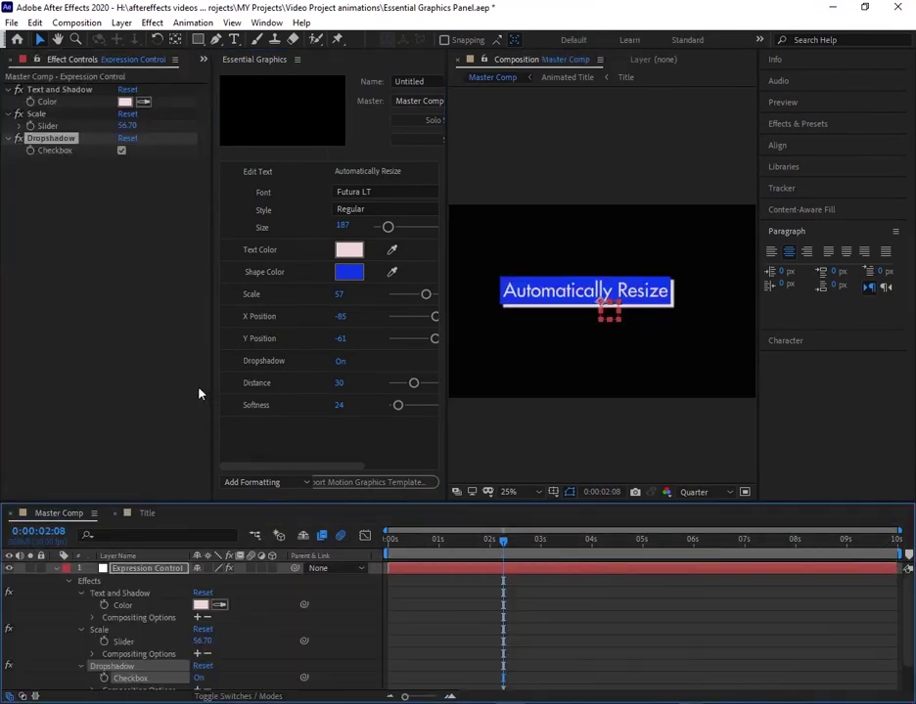
Step: Resize the panels and raise shadow Softness to 49 and Distance to 43
{"action": "left_click_drag", "start_coordinate": [212, 351], "coordinate": [70, 351]}
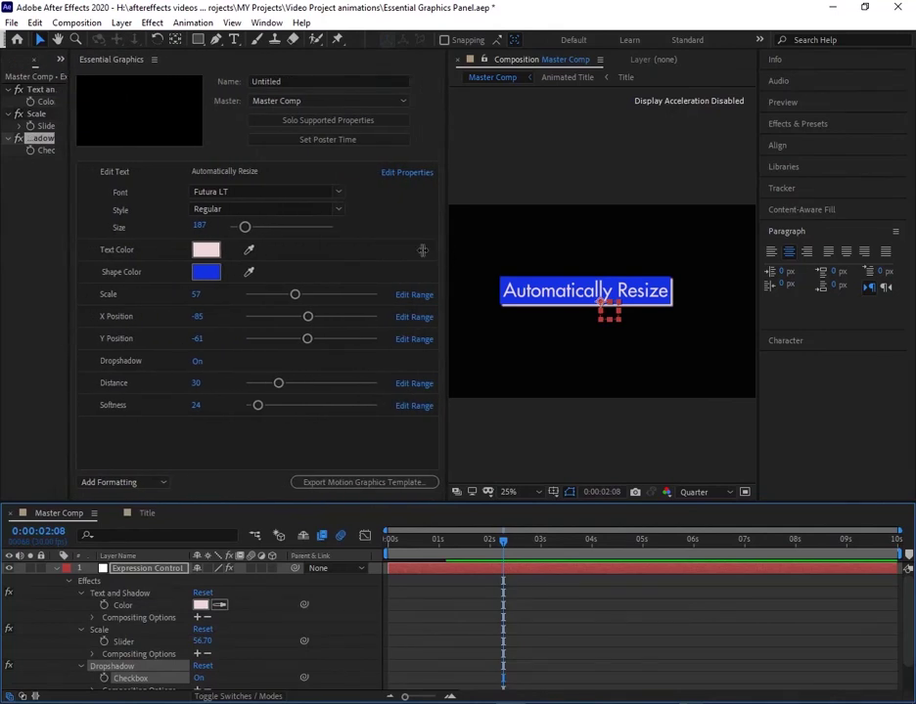
{"action": "left_click_drag", "start_coordinate": [445, 256], "coordinate": [313, 322]}
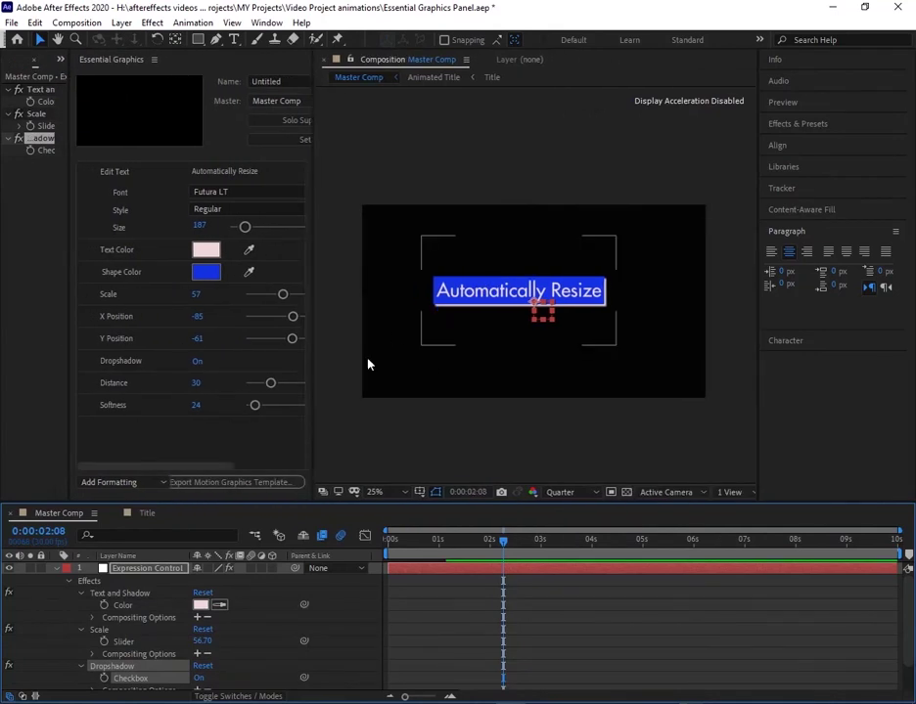
{"action": "mouse_move", "coordinate": [257, 410]}
{"action": "left_mouse_down"}
{"action": "mouse_move", "coordinate": [272, 412]}
{"action": "mouse_move", "coordinate": [266, 407]}
{"action": "mouse_move", "coordinate": [287, 388]}
{"action": "mouse_move", "coordinate": [301, 389]}
{"action": "mouse_move", "coordinate": [281, 384]}
{"action": "left_mouse_up"}
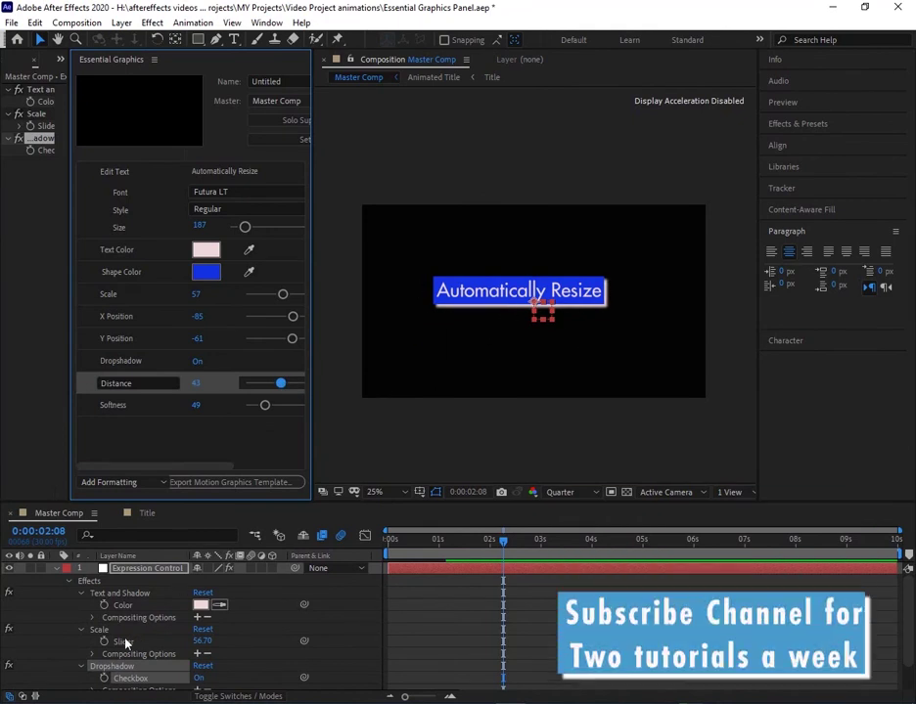
{"action": "left_click", "coordinate": [152, 574]}
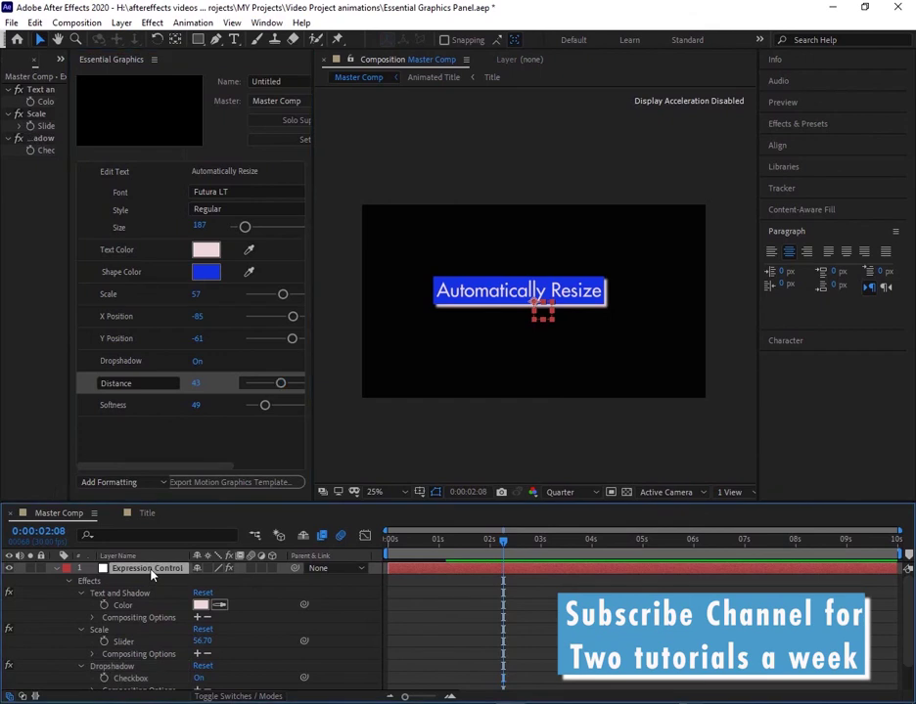
Step: Add a Slider Control effect to the Expression Control layer via the 'sl' effect search
{"action": "key", "text": "e"}
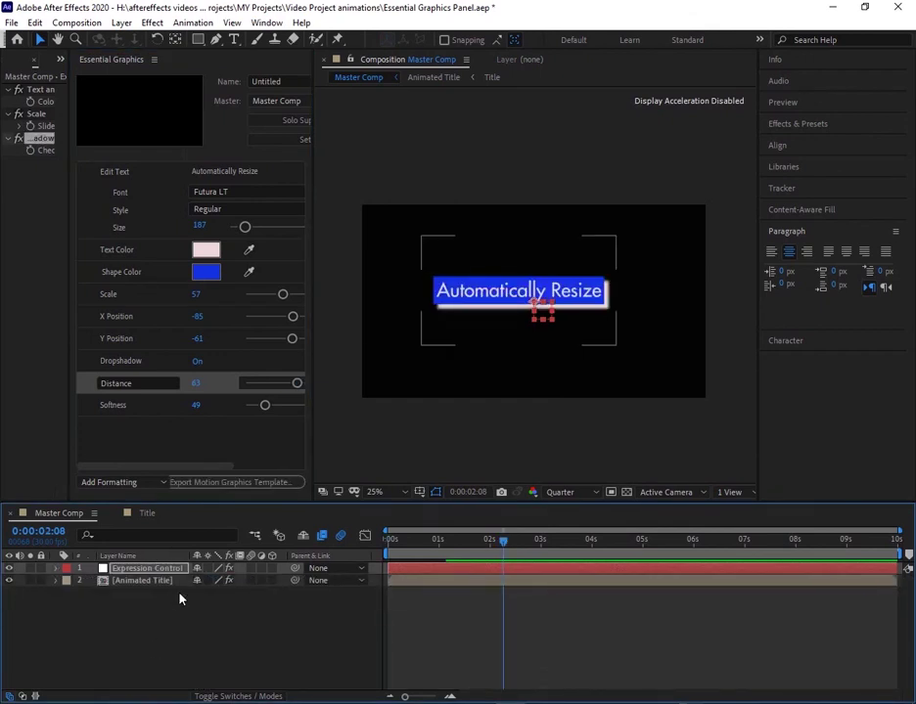
{"action": "left_click", "coordinate": [157, 568]}
{"action": "key", "text": "ctrl+space"}
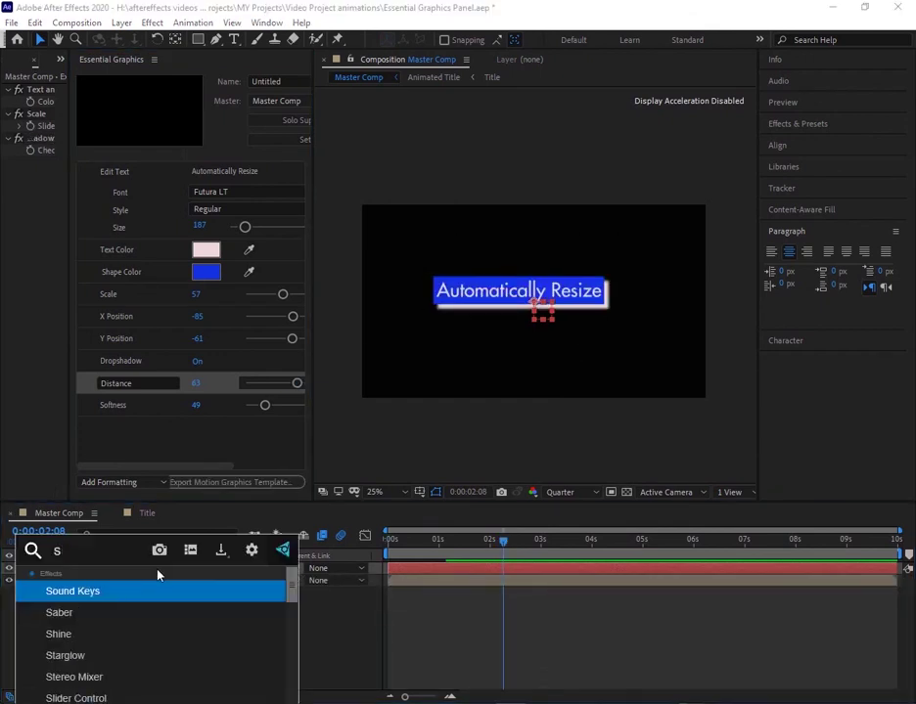
{"action": "type", "text": "sl"}
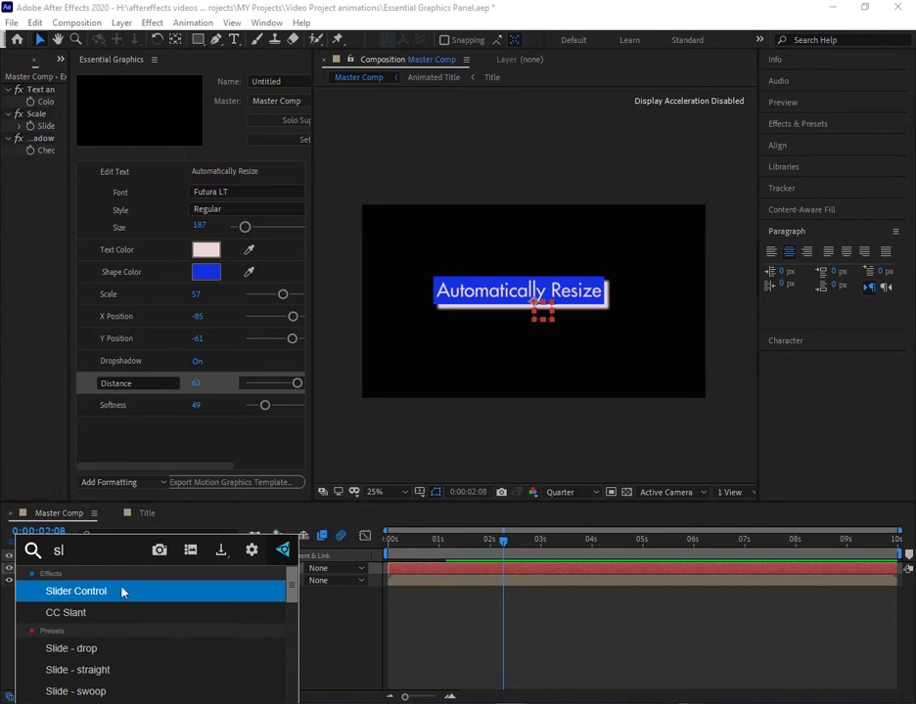
{"action": "left_click", "coordinate": [122, 591]}
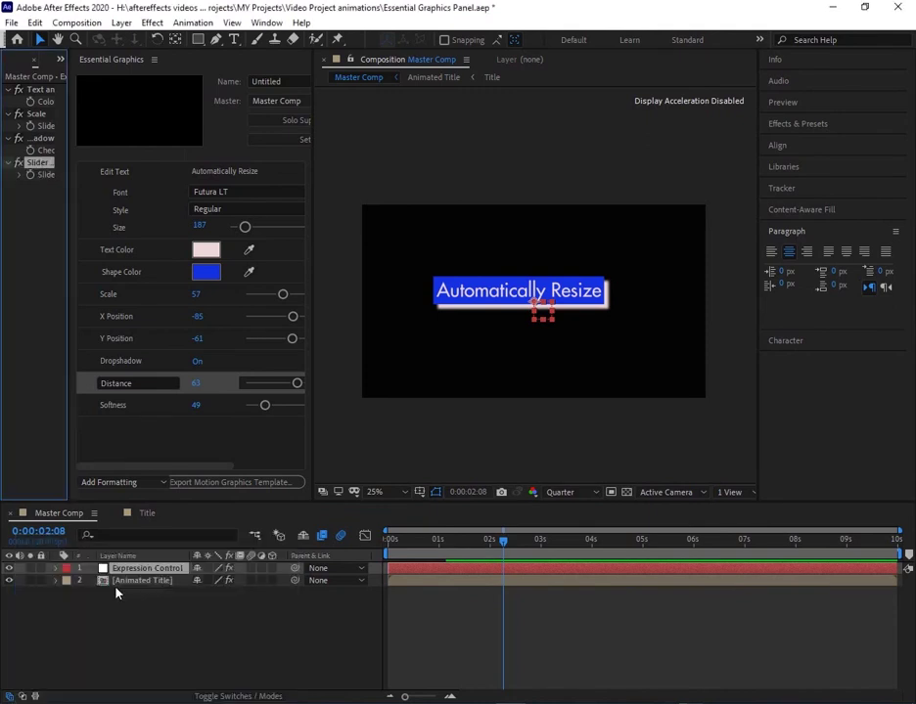
Step: Rename the Slider Control effect to 'Dropshadow angle'
{"action": "left_click", "coordinate": [56, 568]}
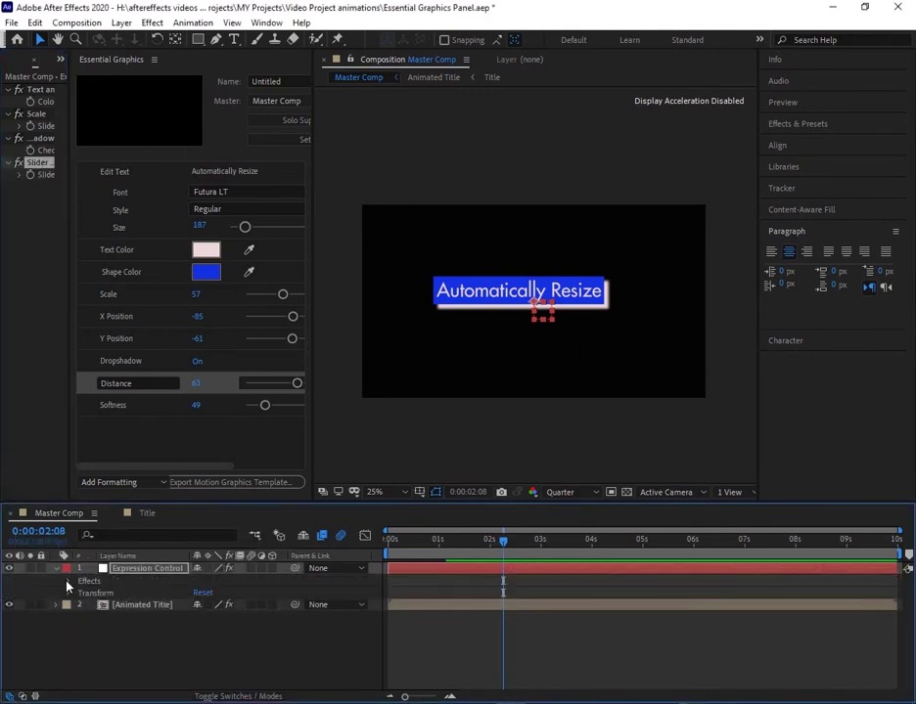
{"action": "left_click", "coordinate": [68, 583]}
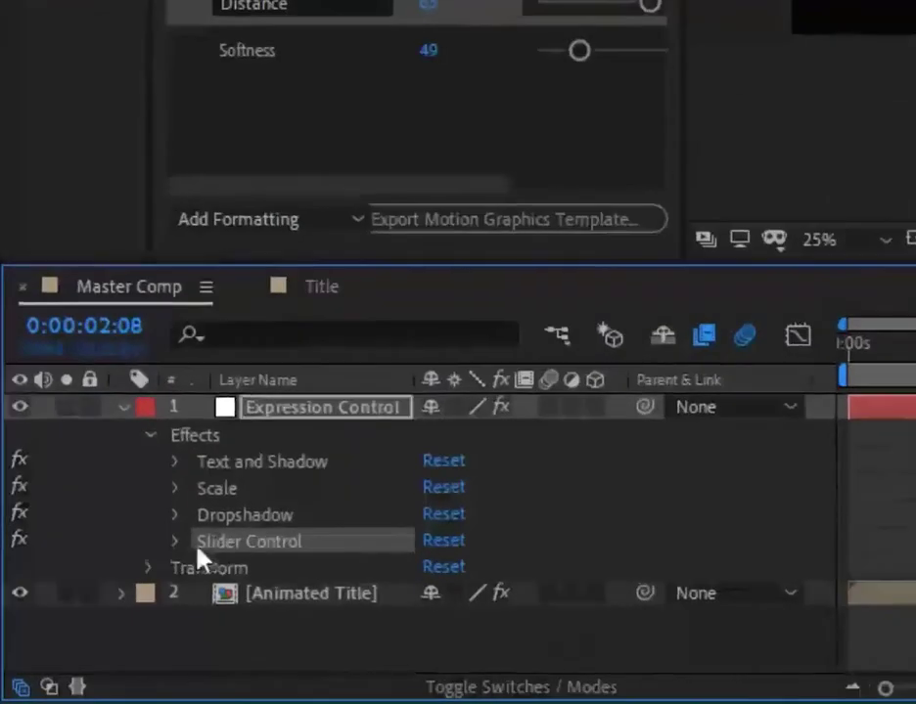
{"action": "left_click", "coordinate": [175, 541]}
{"action": "right_click", "coordinate": [274, 551]}
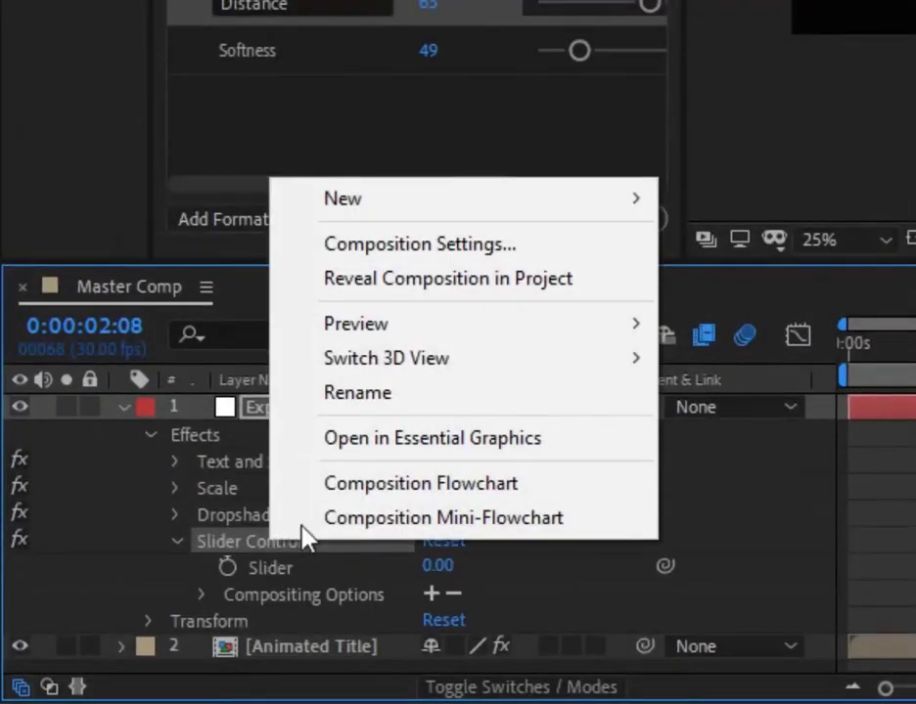
{"action": "left_click", "coordinate": [386, 388]}
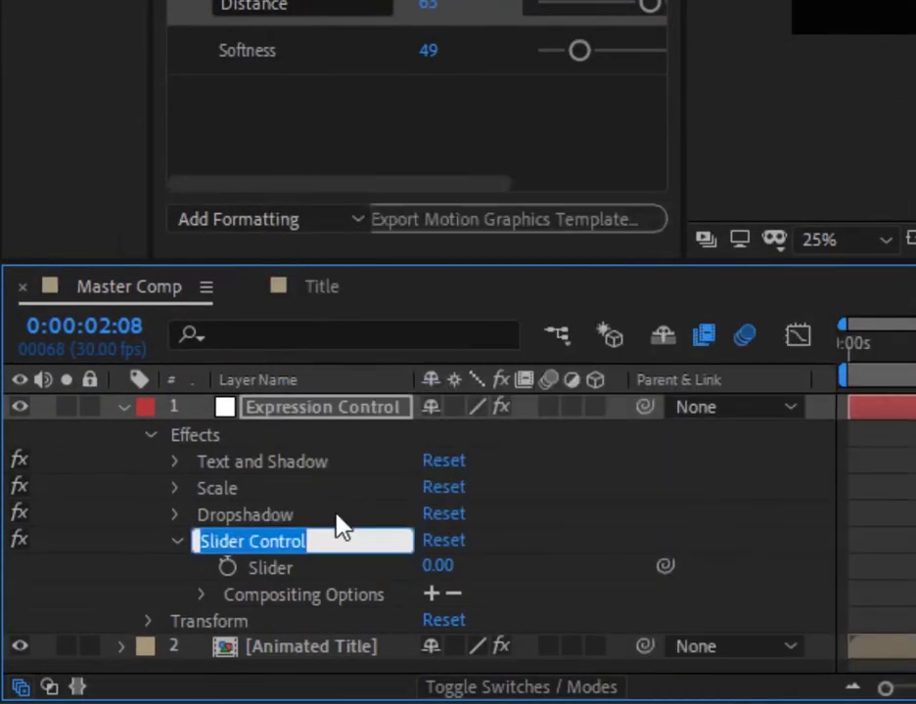
{"action": "type", "text": "D"}
{"action": "key", "text": "BackSpace"}
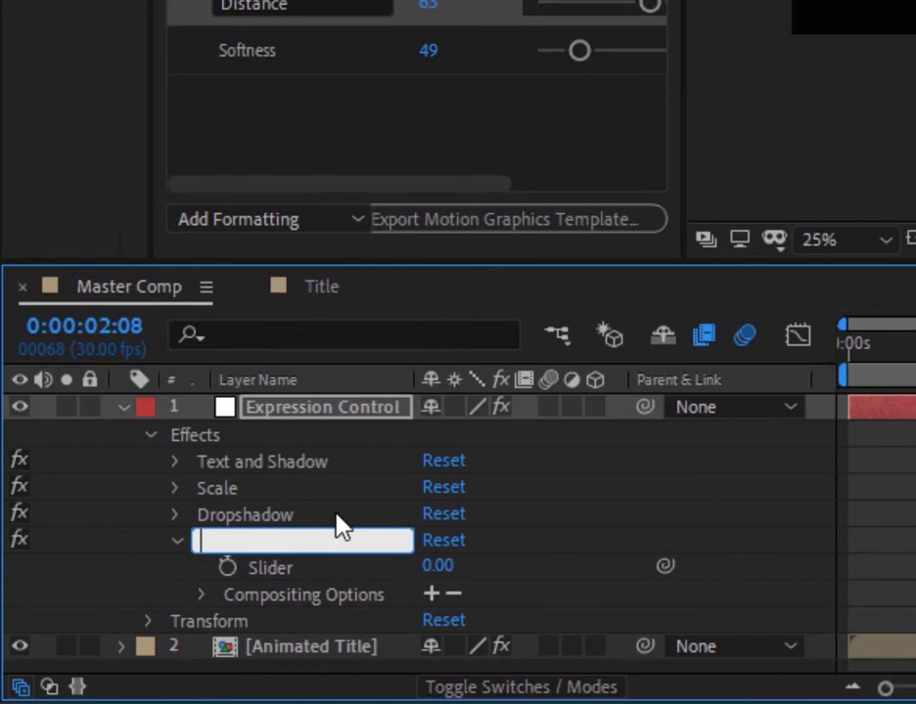
{"action": "type", "text": "Drop"}
{"action": "type", "text": "shaow"}
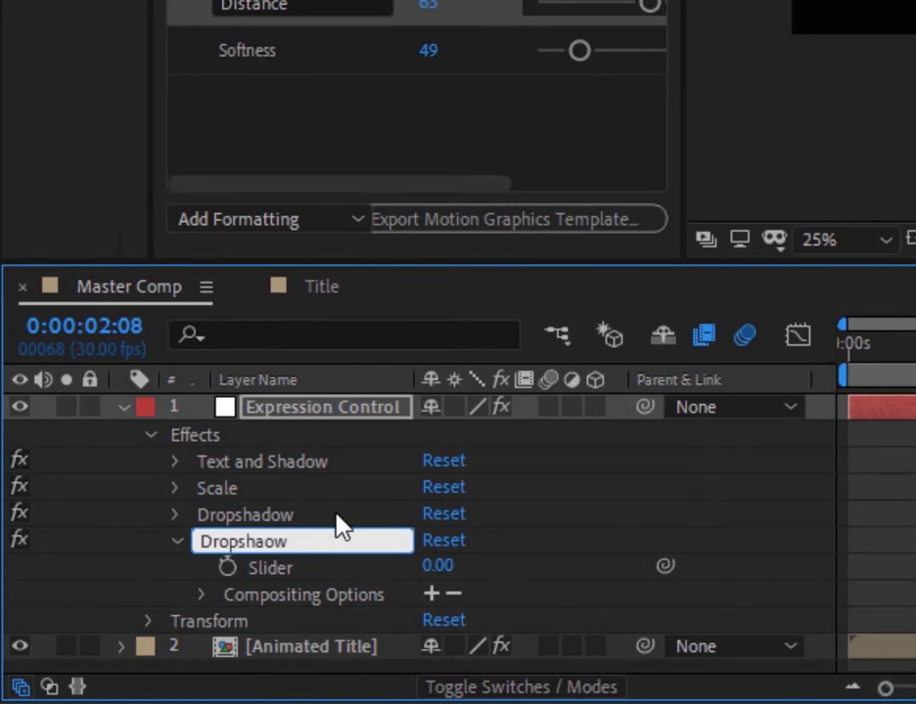
{"action": "key", "text": "BackSpace"}
{"action": "key", "text": "BackSpace"}
{"action": "type", "text": "do"}
{"action": "type", "text": "w angle"}
Step: Confirm the Dropshadow angle slider name and add an expression to the drop shadow's Direction
{"action": "left_click", "coordinate": [572, 543]}
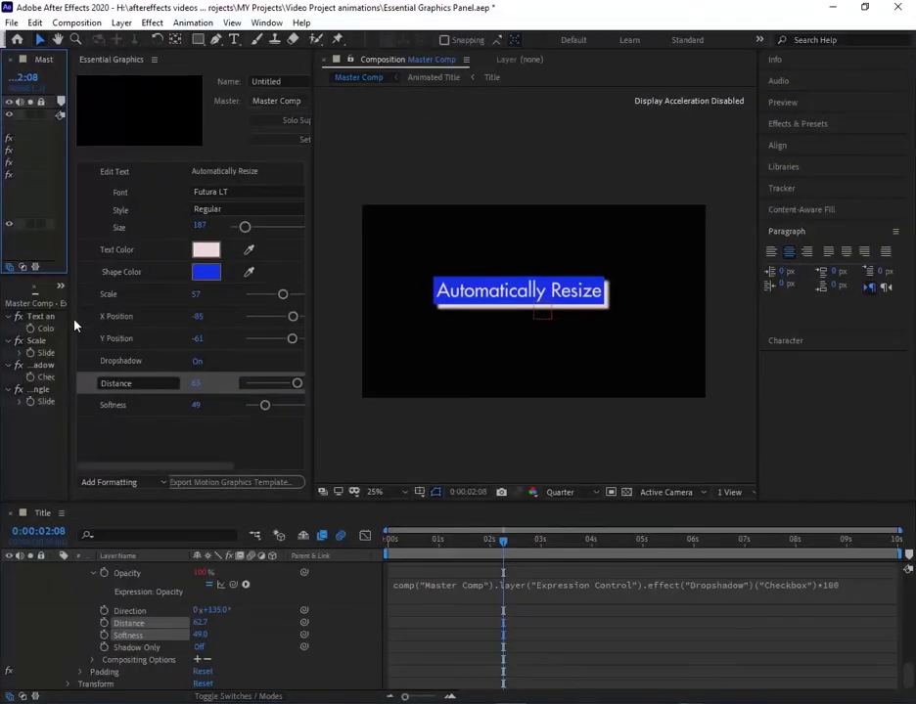
{"action": "left_click_drag", "start_coordinate": [70, 326], "coordinate": [191, 324]}
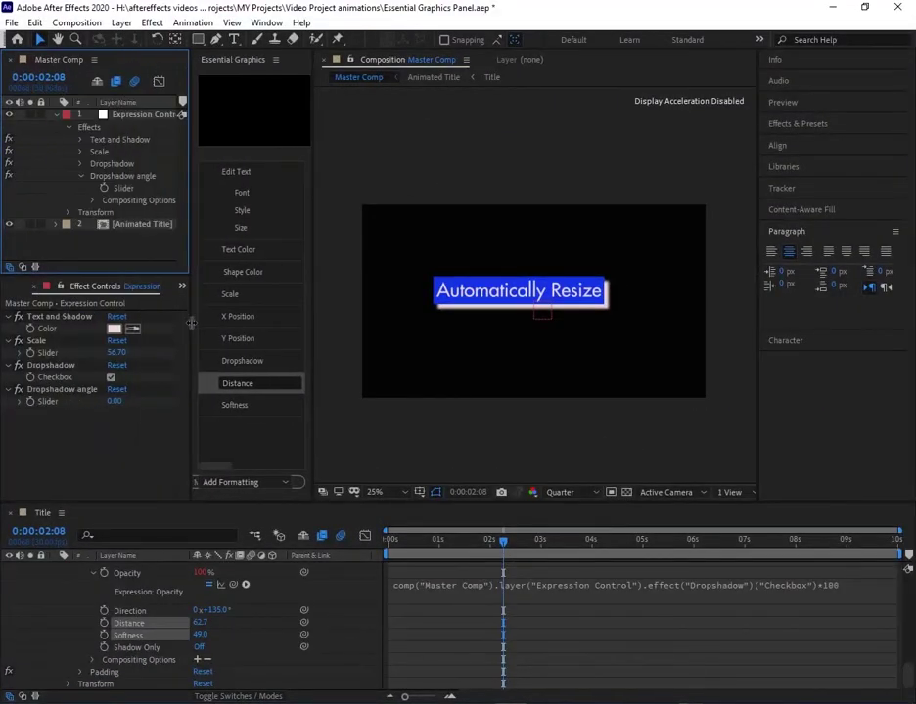
{"action": "left_click", "coordinate": [111, 613]}
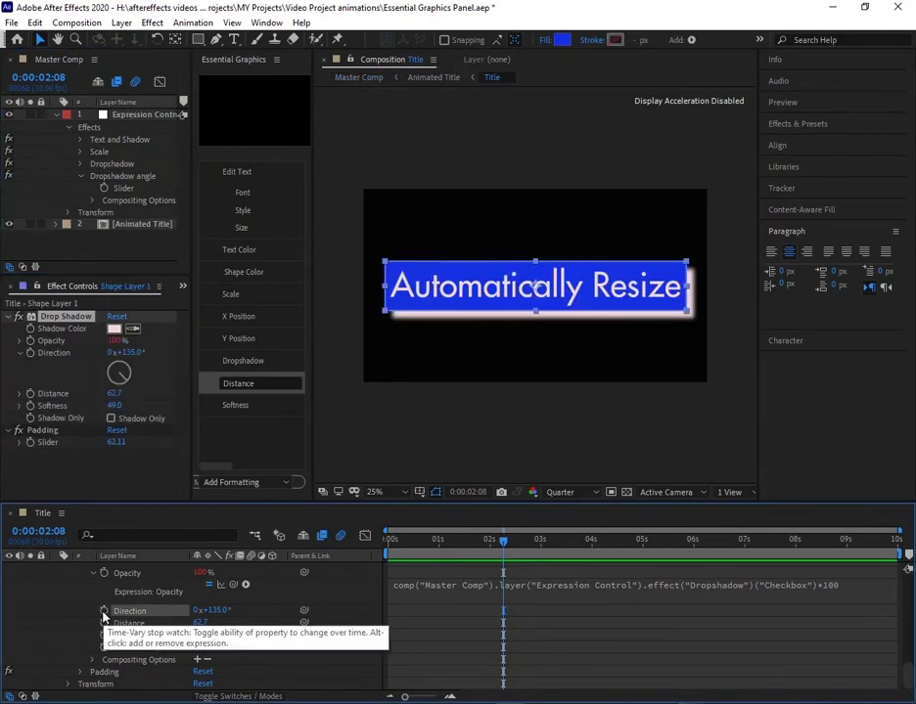
{"action": "left_click", "coordinate": [103, 612], "text": "alt"}
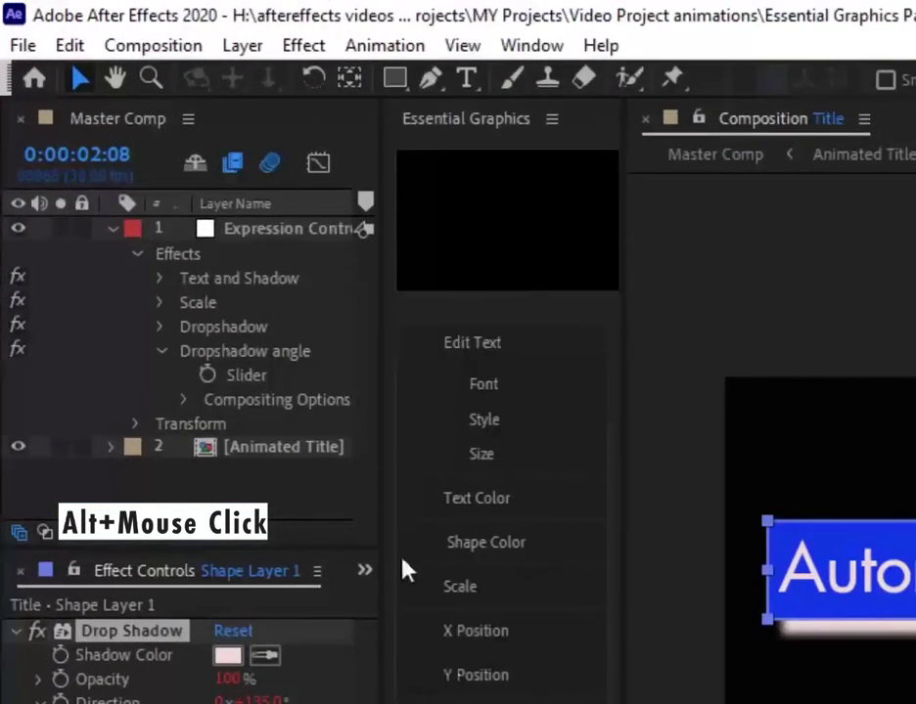
Step: Pick-whip Direction to the Dropshadow angle slider, then drag that slider into Essential Graphics
{"action": "left_click_drag", "start_coordinate": [406, 570], "coordinate": [259, 387]}
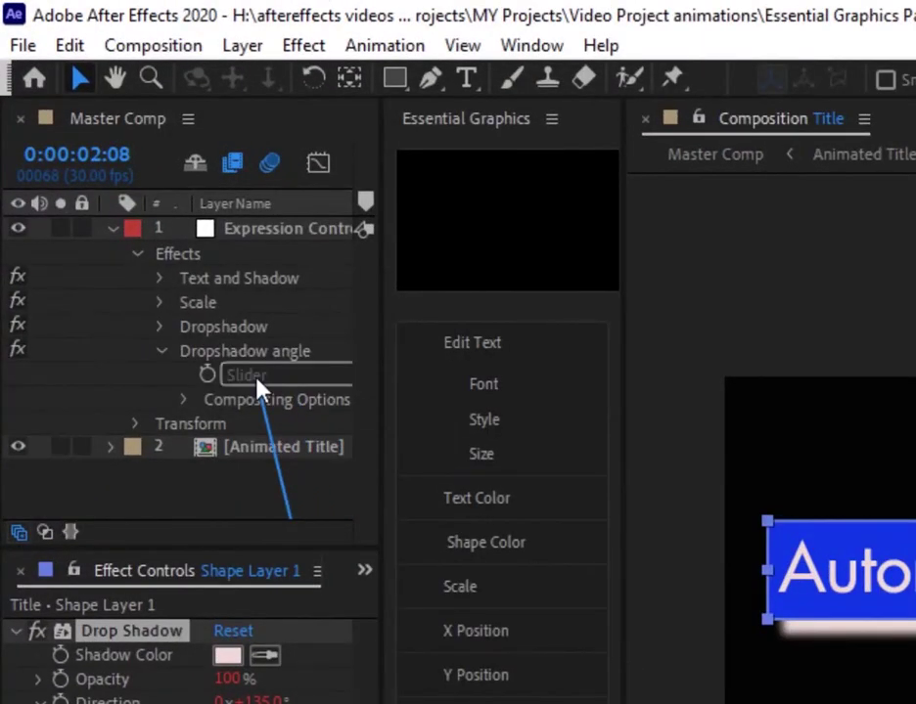
{"action": "left_click_drag", "start_coordinate": [258, 387], "coordinate": [257, 387]}
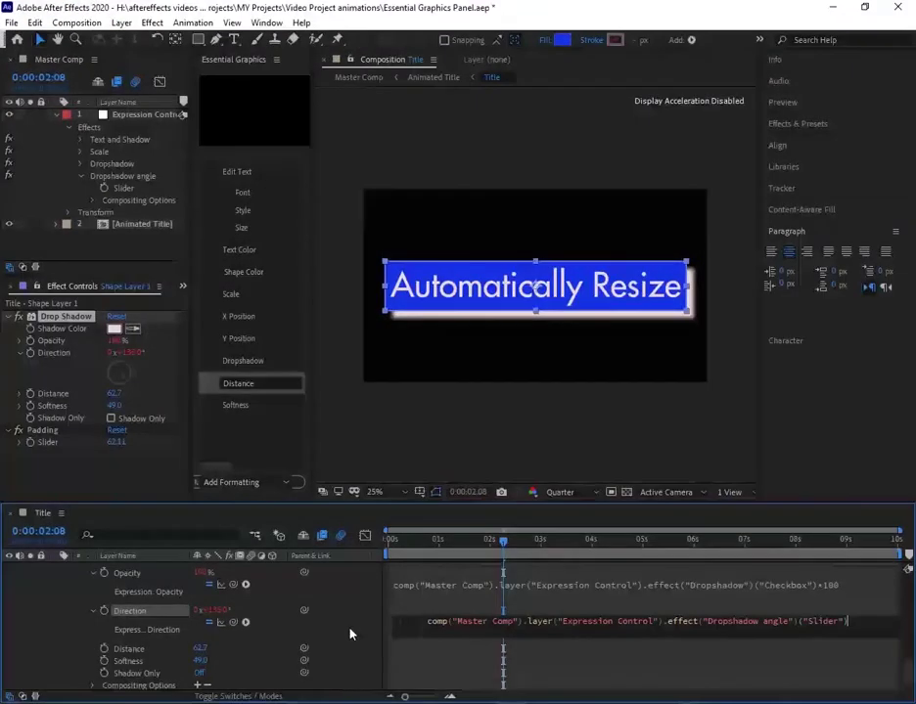
{"action": "left_click", "coordinate": [351, 653]}
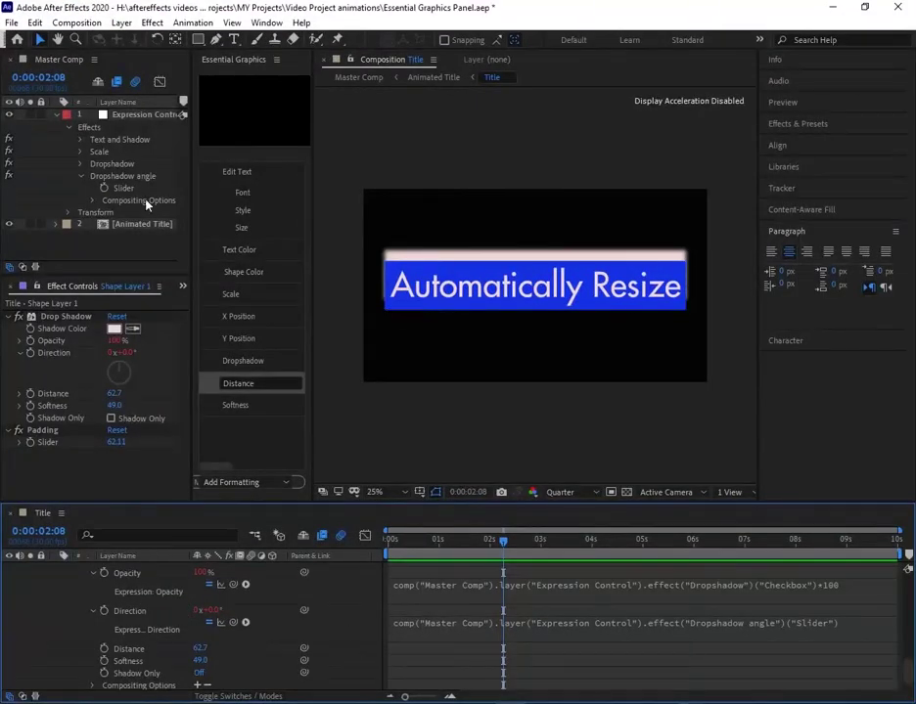
{"action": "left_click_drag", "start_coordinate": [124, 189], "coordinate": [232, 440]}
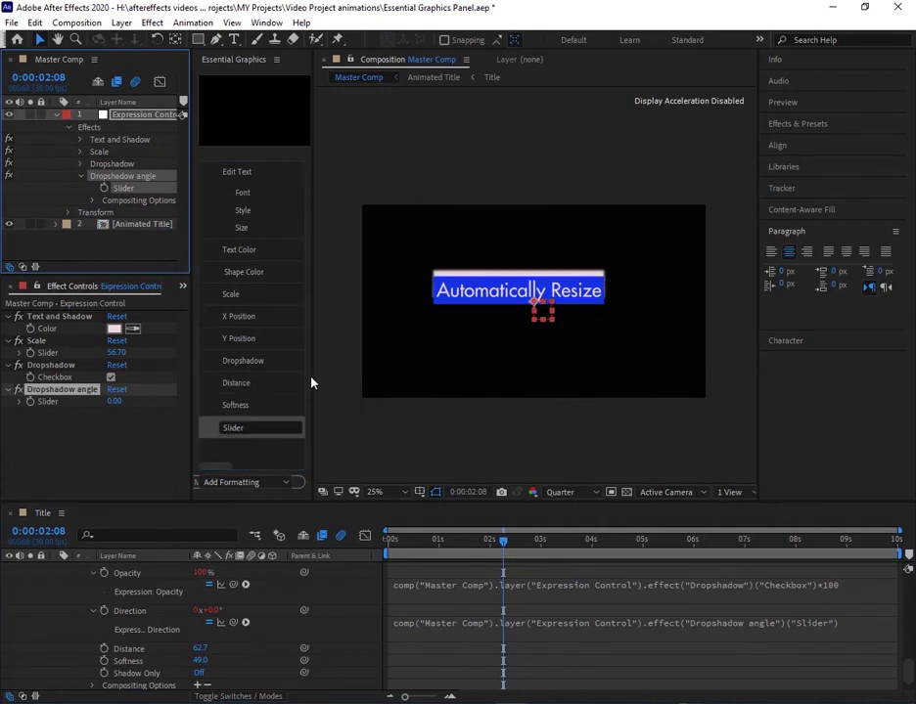
Step: Rename the new Essential Graphics Slider control to 'Dropshadow angle'
{"action": "left_click_drag", "start_coordinate": [315, 378], "coordinate": [403, 375]}
{"action": "mouse_move", "coordinate": [12, 59]}
{"action": "left_mouse_down"}
{"action": "mouse_move", "coordinate": [91, 519]}
{"action": "mouse_move", "coordinate": [102, 519]}
{"action": "left_mouse_up"}
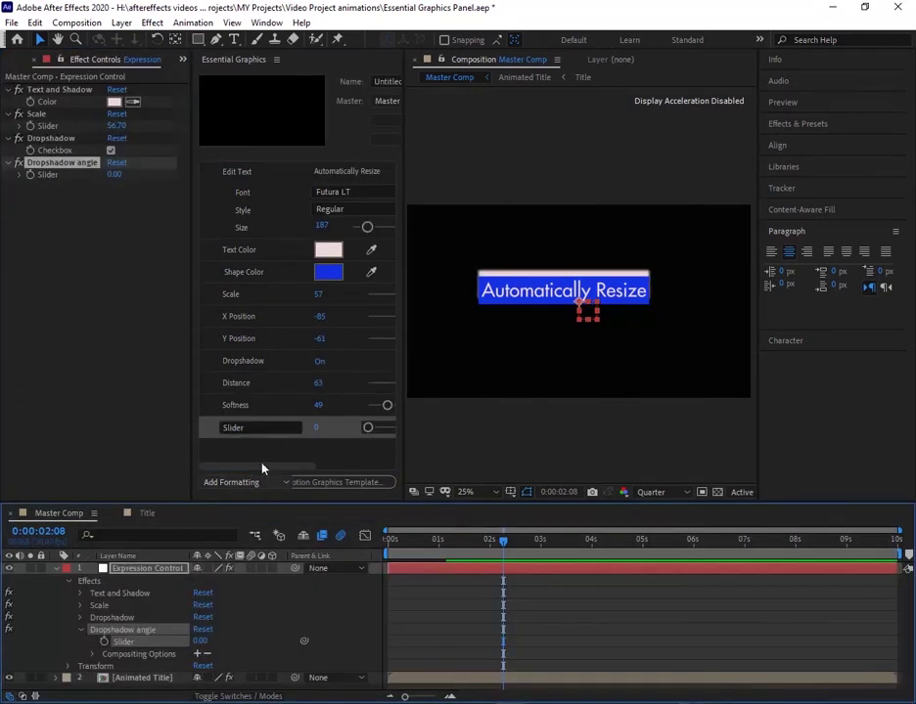
{"action": "left_click", "coordinate": [250, 428]}
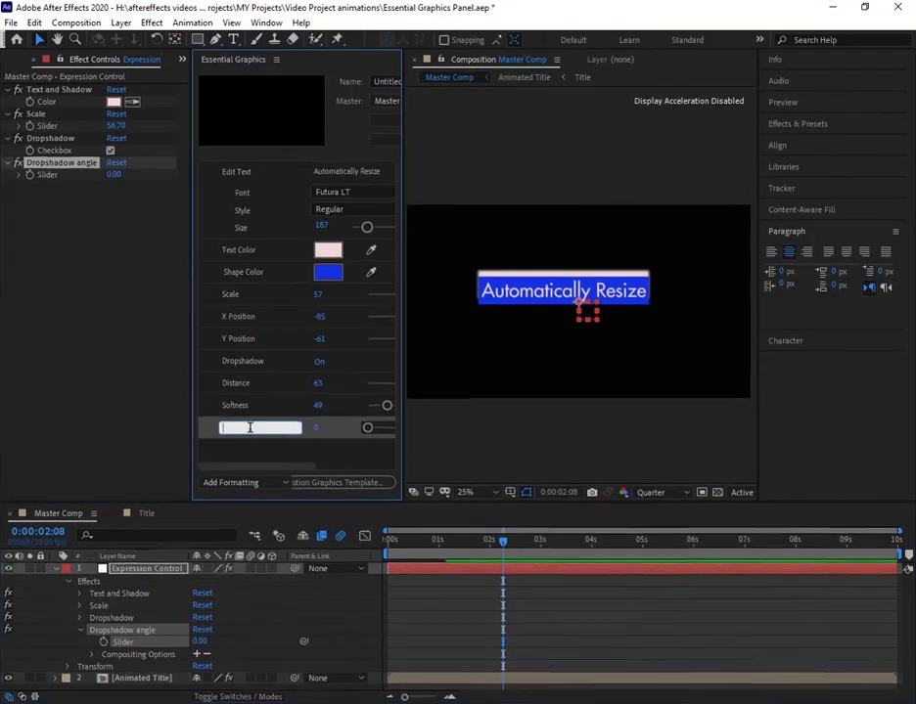
{"action": "type", "text": "Dropsh"}
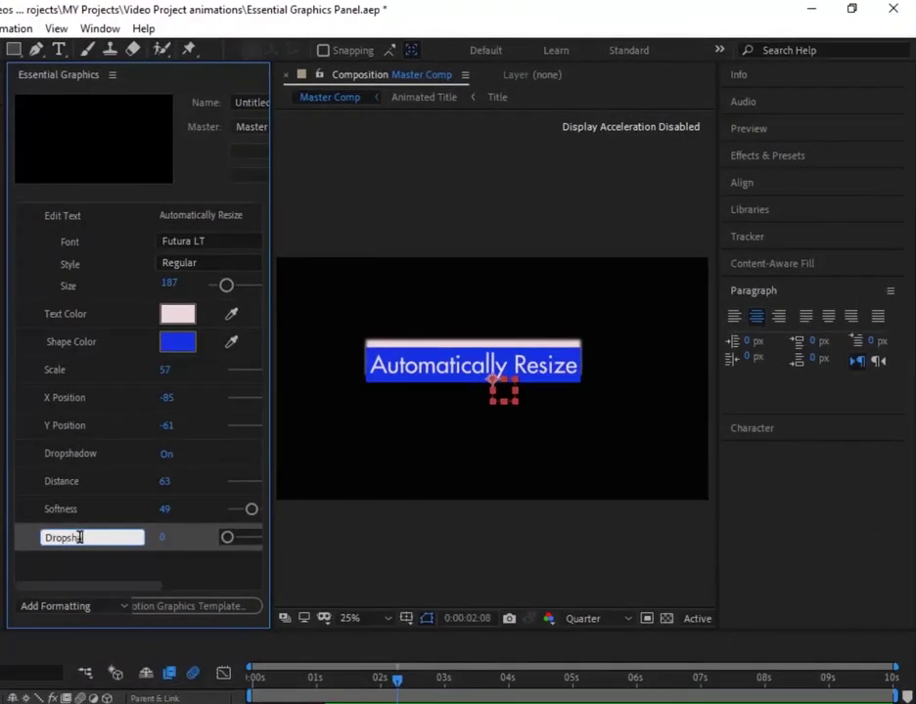
{"action": "type", "text": "adow angle"}
{"action": "left_click", "coordinate": [206, 585]}
Step: Test the Dropshadow angle control at 49 and set its range to 0–360
{"action": "left_click_drag", "start_coordinate": [271, 447], "coordinate": [458, 447]}
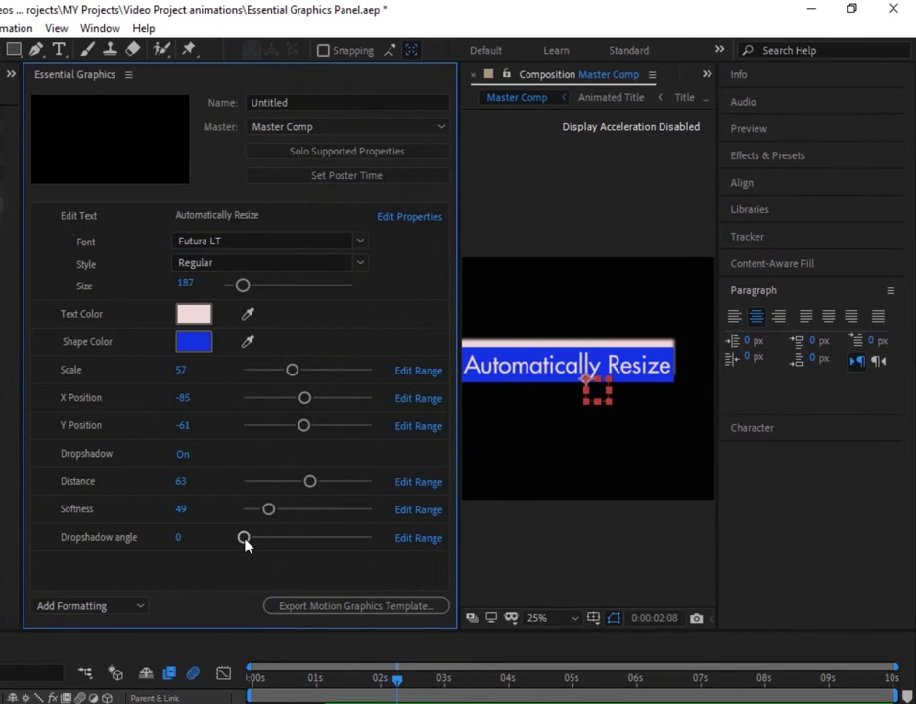
{"action": "left_click_drag", "start_coordinate": [244, 541], "coordinate": [308, 544]}
{"action": "left_click", "coordinate": [401, 541]}
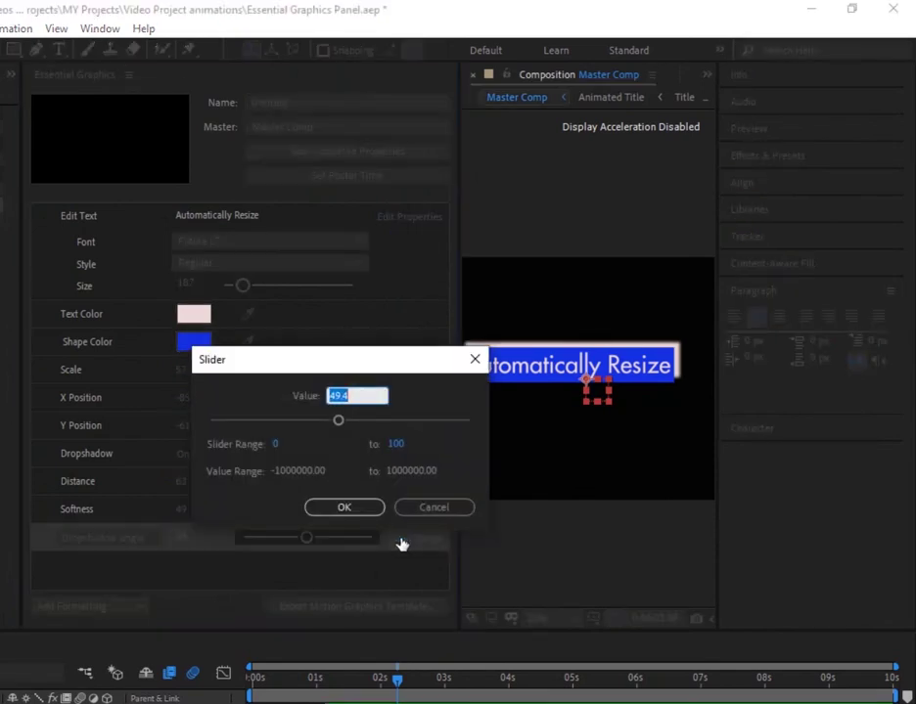
{"action": "left_click", "coordinate": [396, 445]}
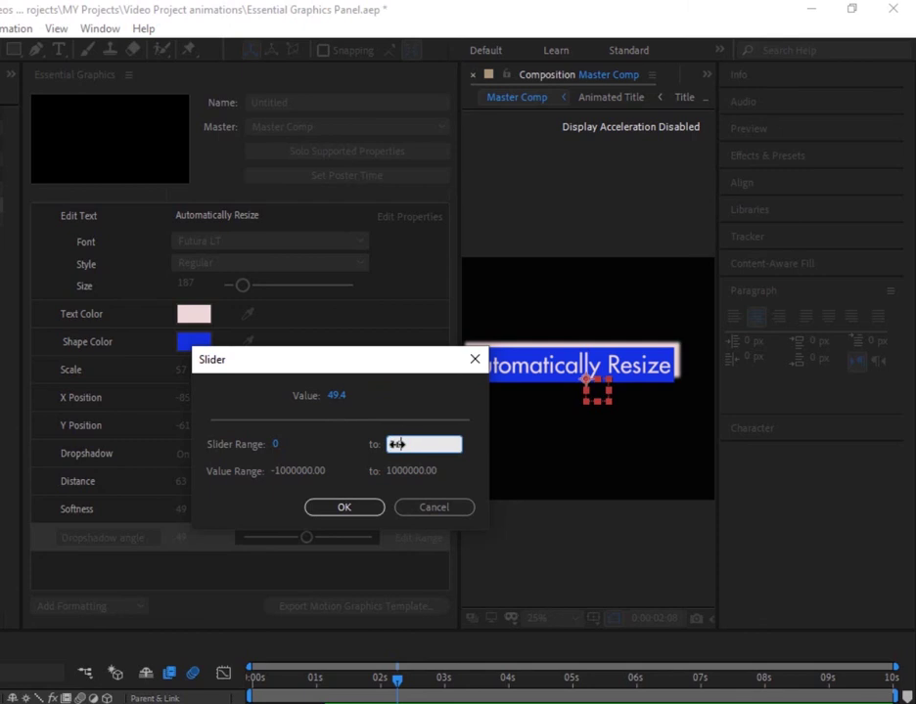
{"action": "type", "text": "350"}
{"action": "left_click", "coordinate": [355, 510]}
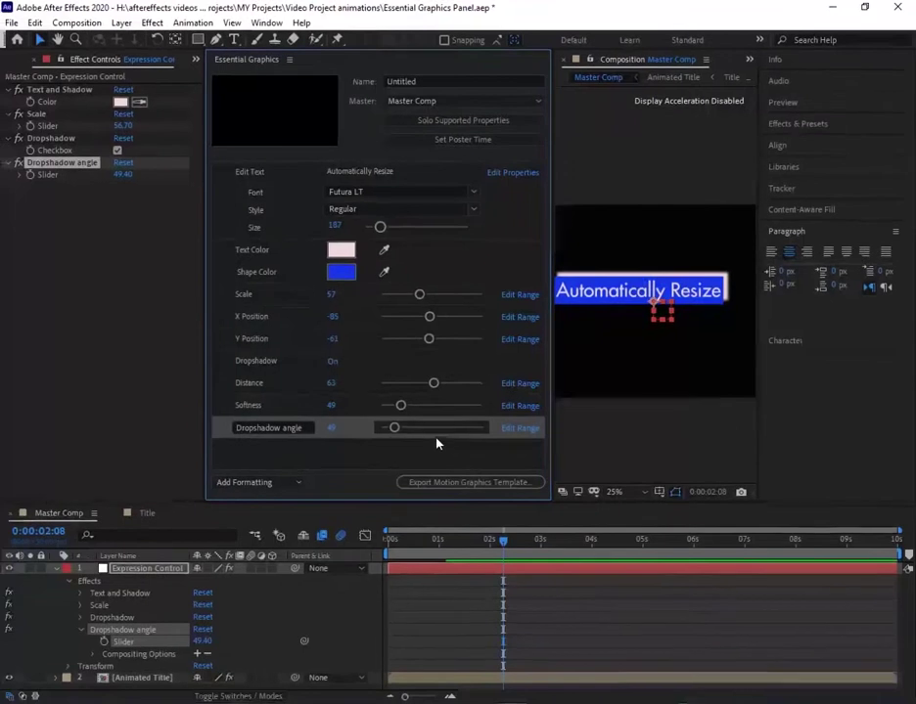
Step: Drag the Dropshadow angle control to 138 and resize the Essential Graphics panel to preview
{"action": "mouse_move", "coordinate": [395, 431]}
{"action": "left_mouse_down"}
{"action": "mouse_move", "coordinate": [435, 428]}
{"action": "mouse_move", "coordinate": [420, 429]}
{"action": "left_mouse_up"}
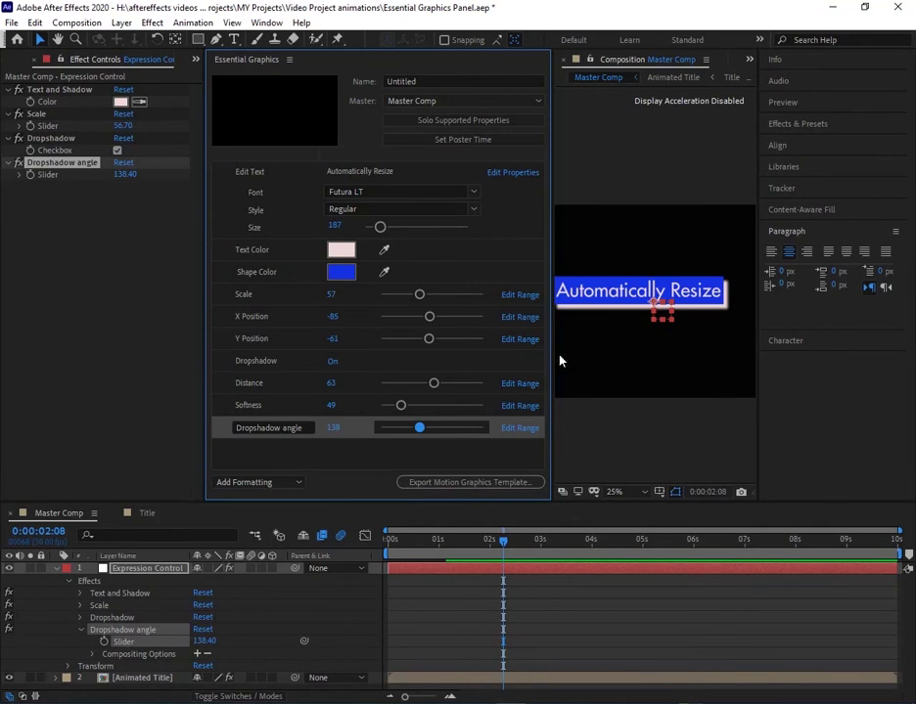
{"action": "left_click_drag", "start_coordinate": [555, 361], "coordinate": [385, 361]}
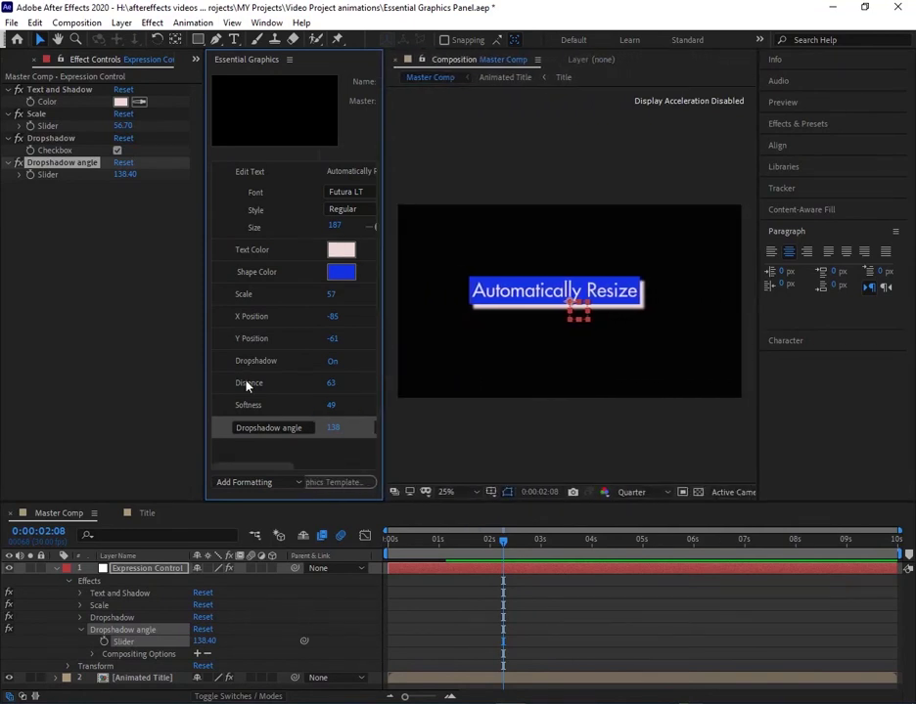
{"action": "left_click_drag", "start_coordinate": [384, 330], "coordinate": [433, 330]}
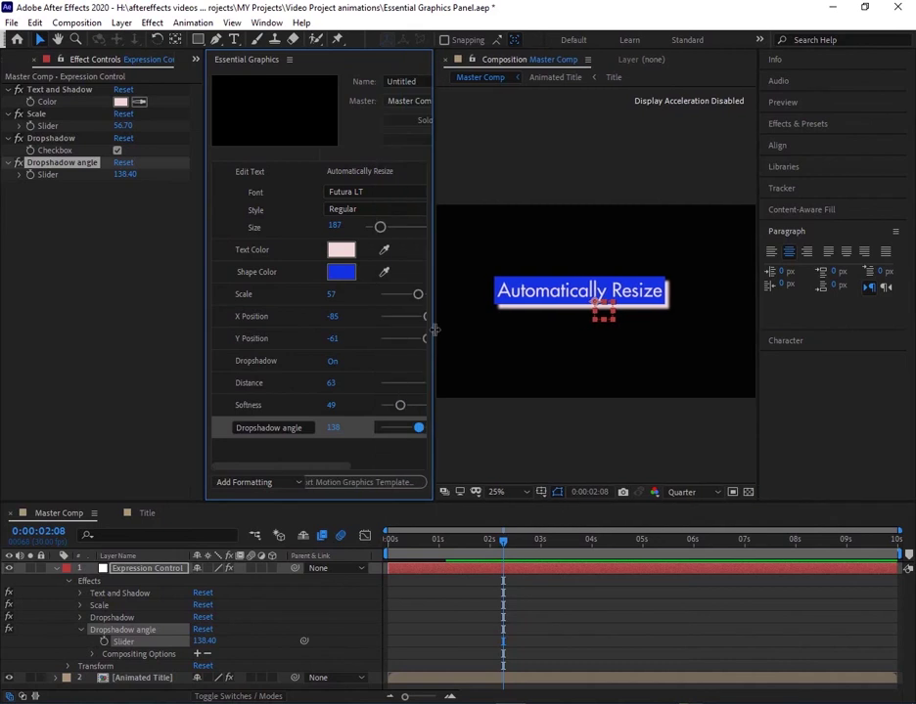